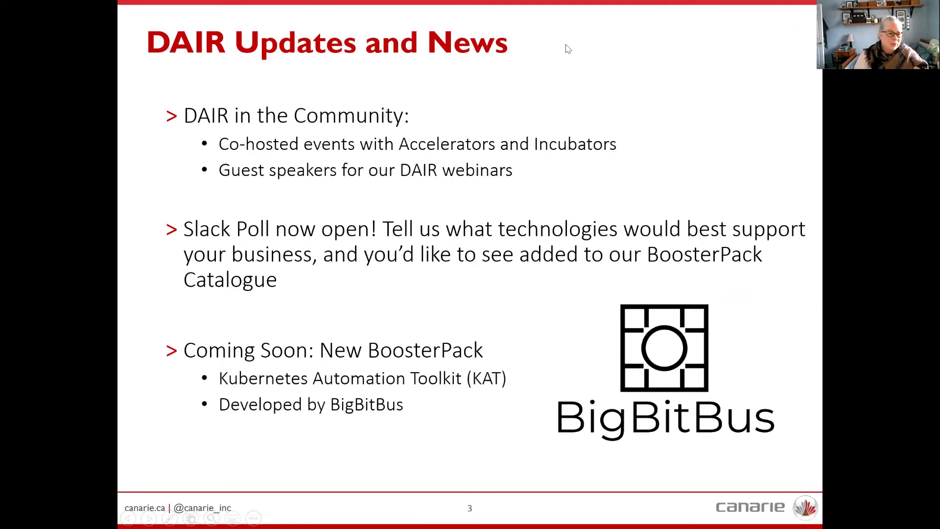
# - Bring up the slideshow navigation options on the DAIR Updates and News slide
pyautogui.rightClick(568, 47)
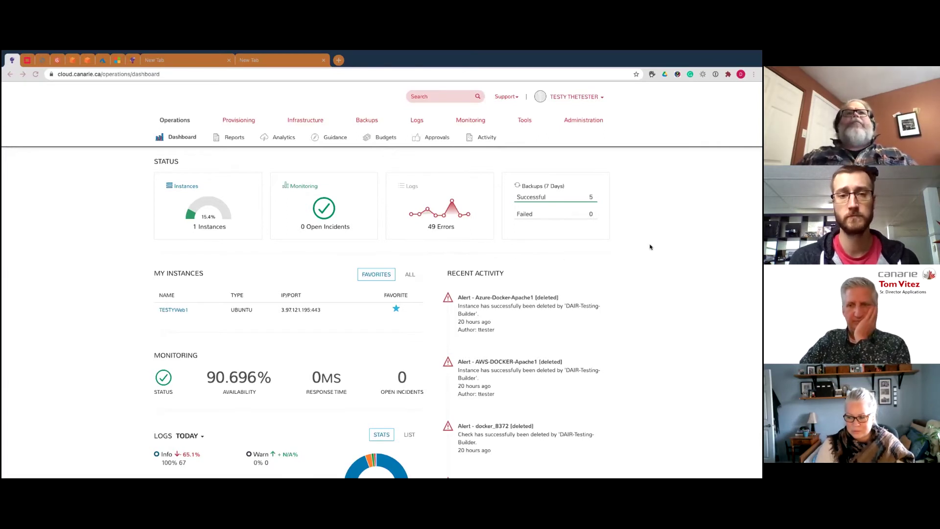
# - Focus the Chrome portal window and open the user-name account menu at top right
pyautogui.scroll(-1, 629, 267)
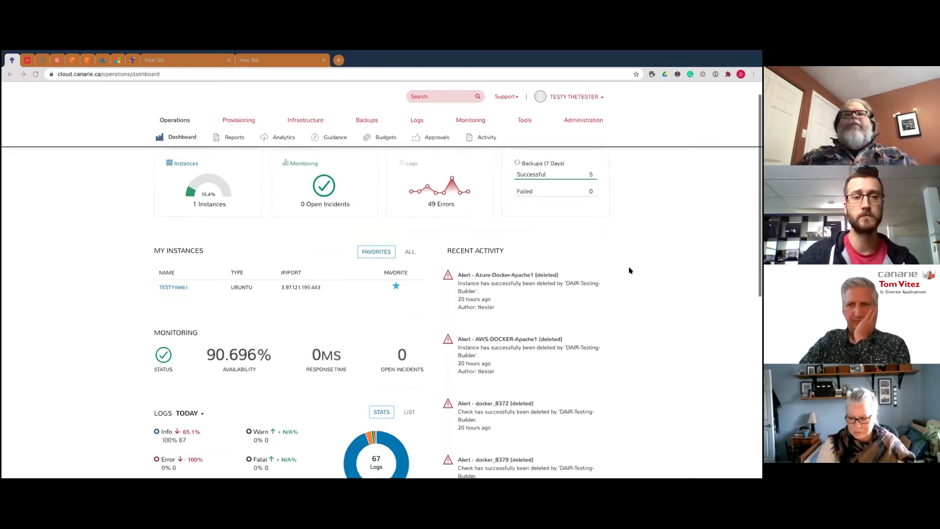
pyautogui.scroll(-1, 628, 267)
pyautogui.scroll(2, 627, 267)
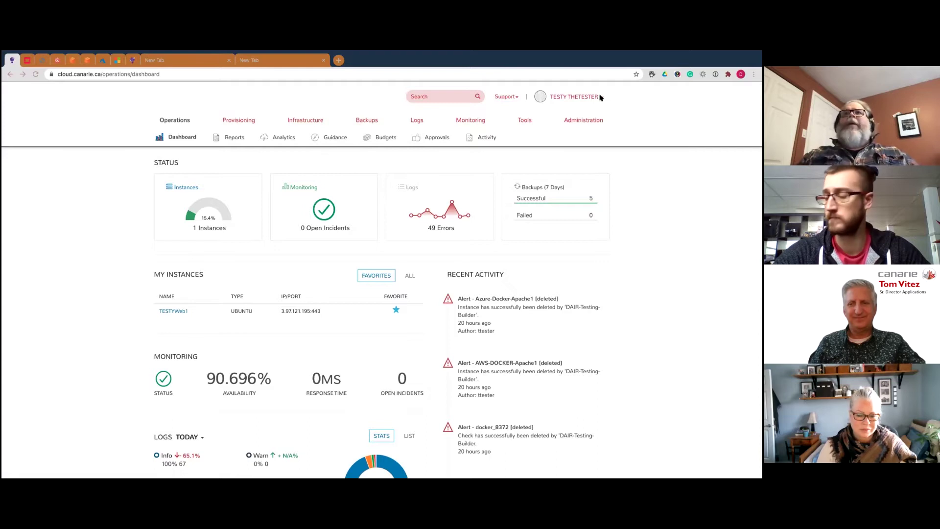
pyautogui.click(601, 97)
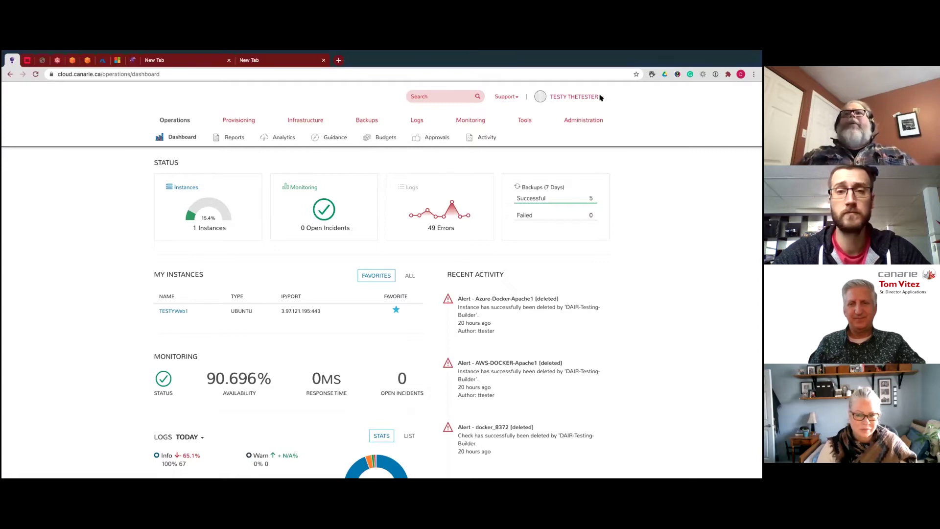
pyautogui.click(601, 97)
# - Open User Settings and review the AWS-Canada defaults and Linux and Windows login settings
pyautogui.click(567, 116)
pyautogui.moveTo(572, 121)
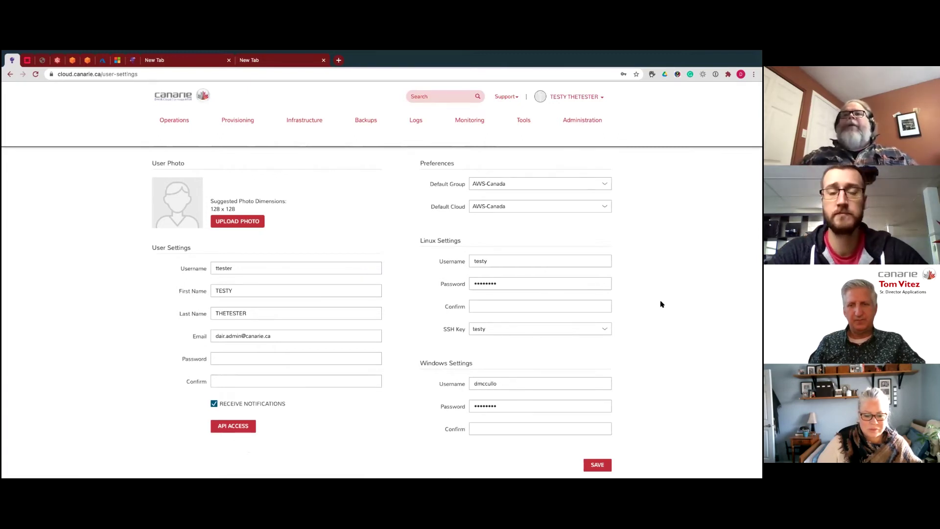
pyautogui.scroll(-2, 659, 319)
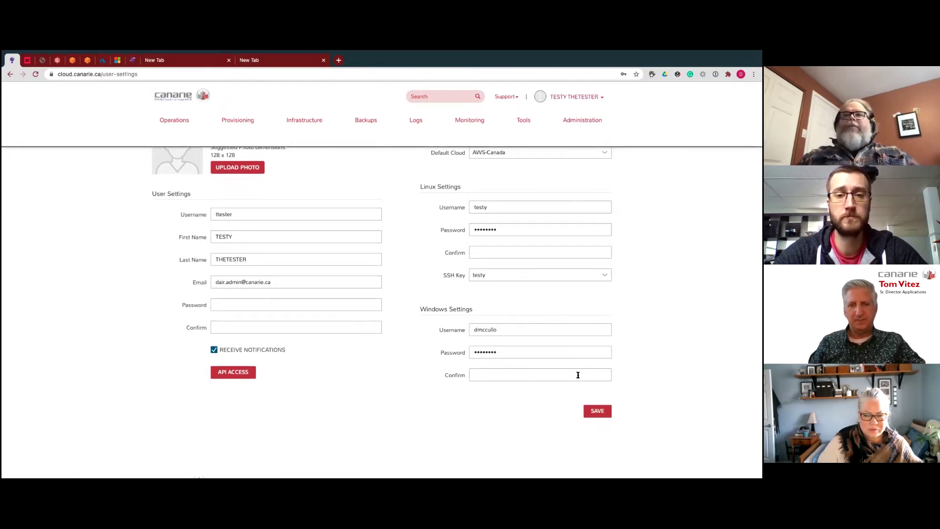
pyautogui.scroll(2, 616, 366)
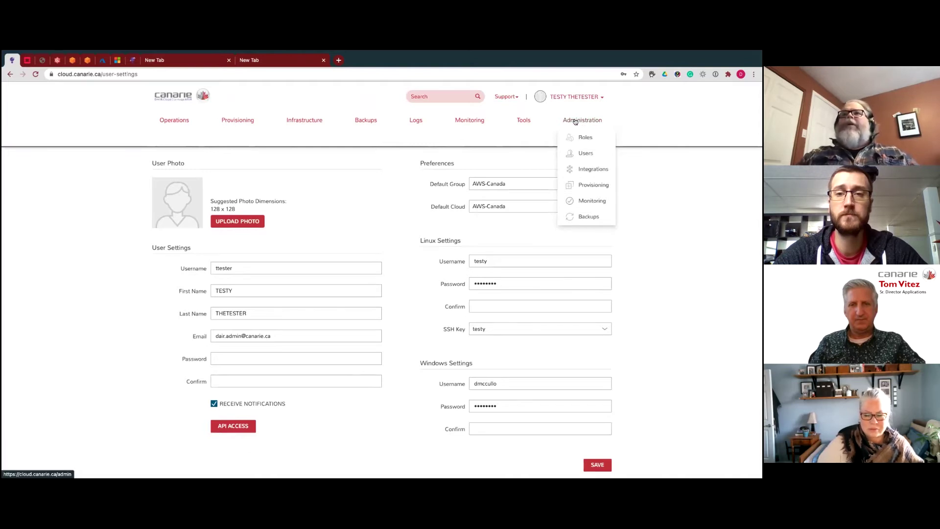
# - View Administration > Provisioning settings, then go to Infrastructure > Clusters
pyautogui.click(598, 189)
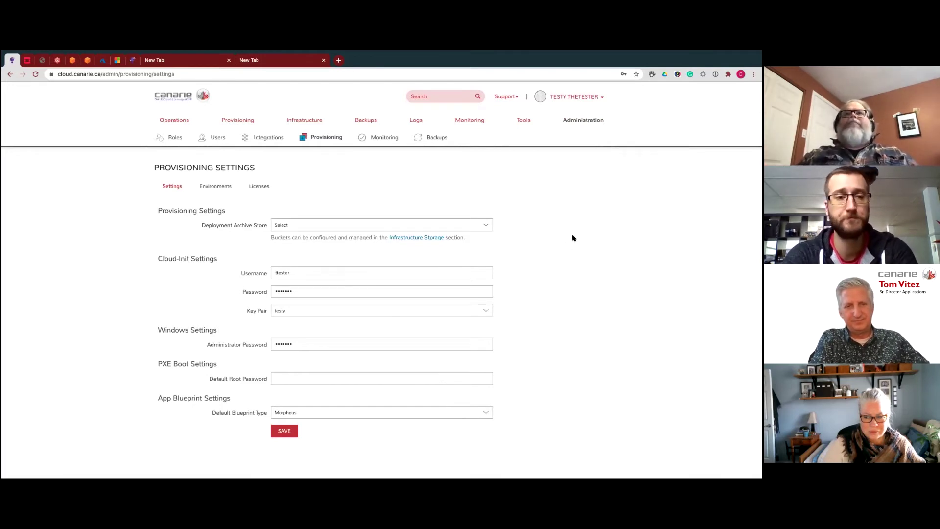
pyautogui.moveTo(598, 118)
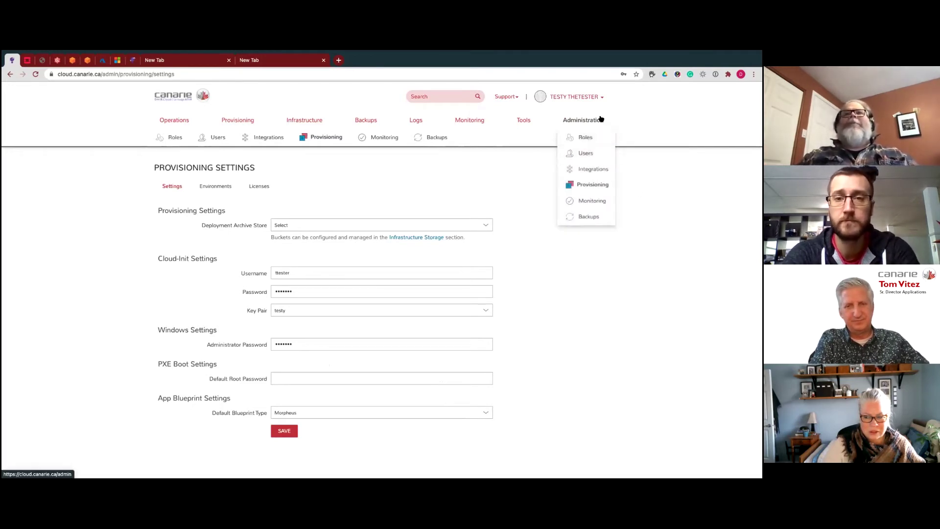
pyautogui.moveTo(320, 121)
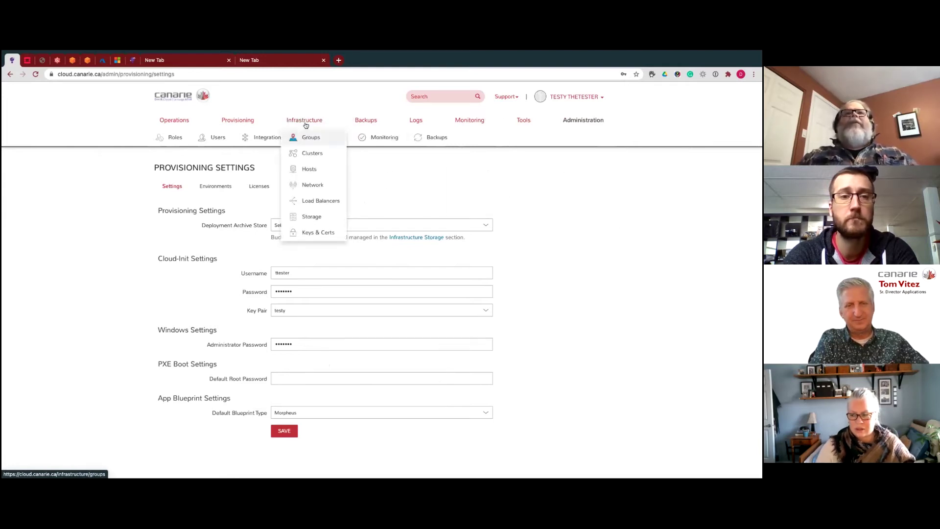
pyautogui.click(313, 154)
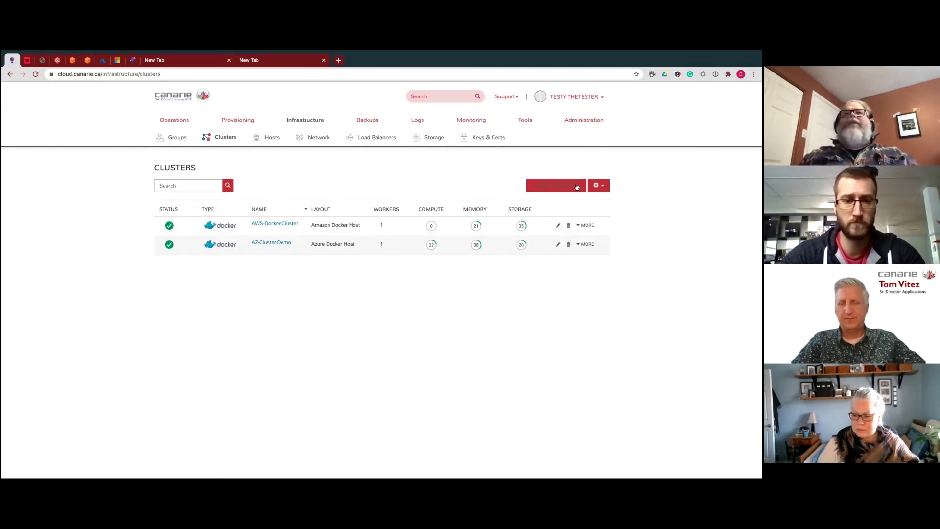
# - Open the + Add Cluster list of cluster types, including Docker Cluster
pyautogui.click(577, 186)
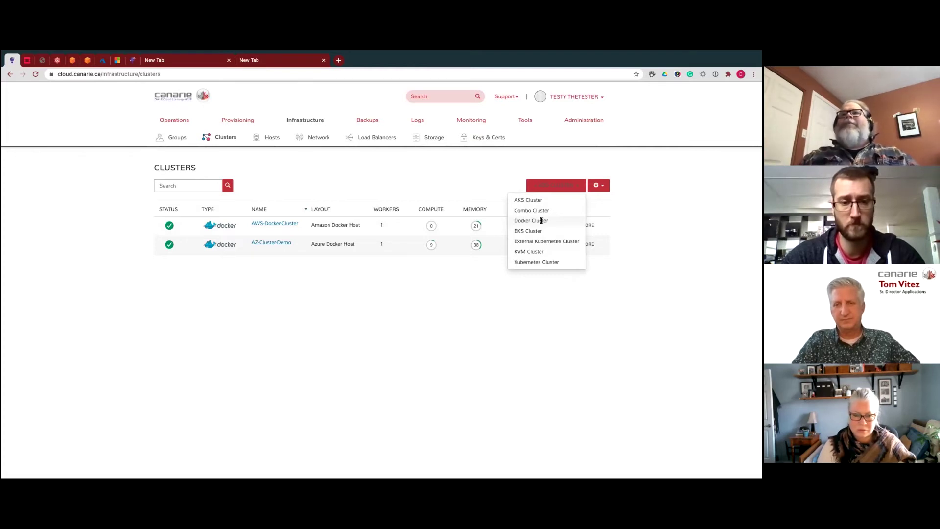
# - Start a new Docker cluster, place it in the Azure Canada group and continue
pyautogui.click(541, 220)
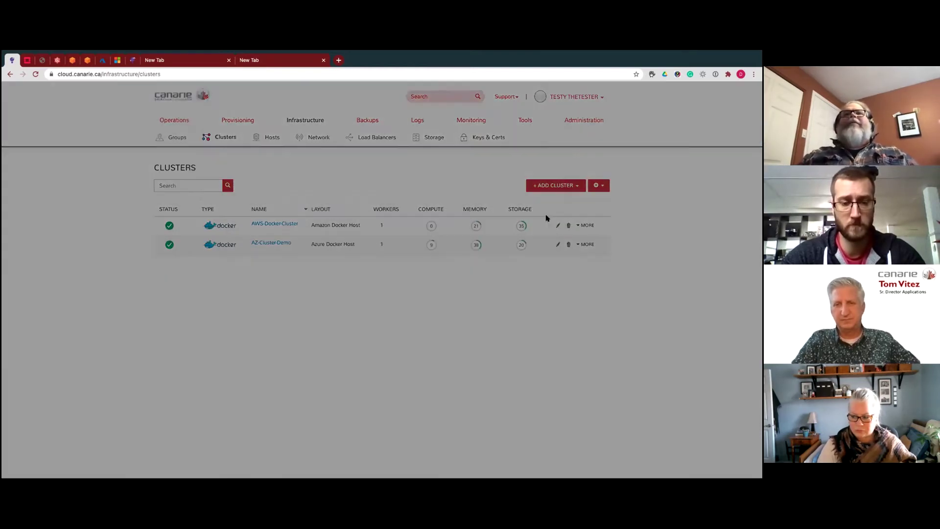
pyautogui.click(538, 197)
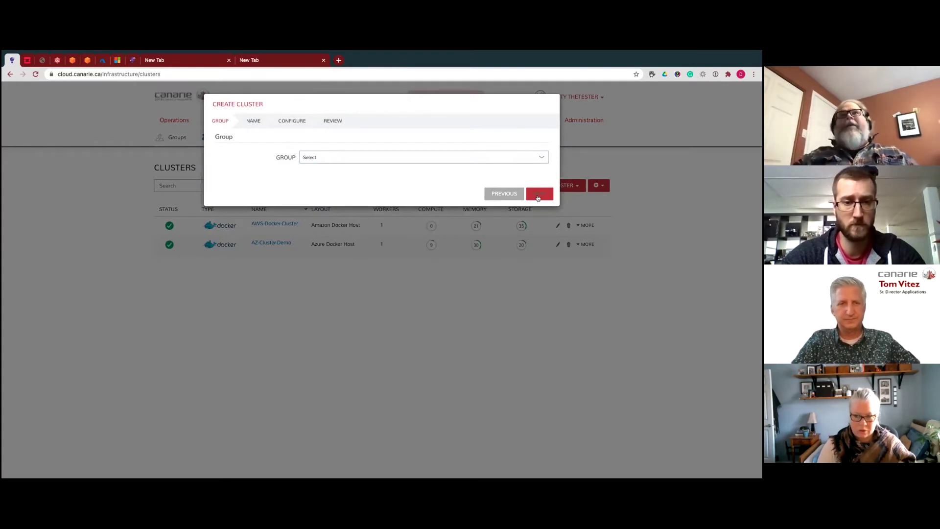
pyautogui.click(543, 157)
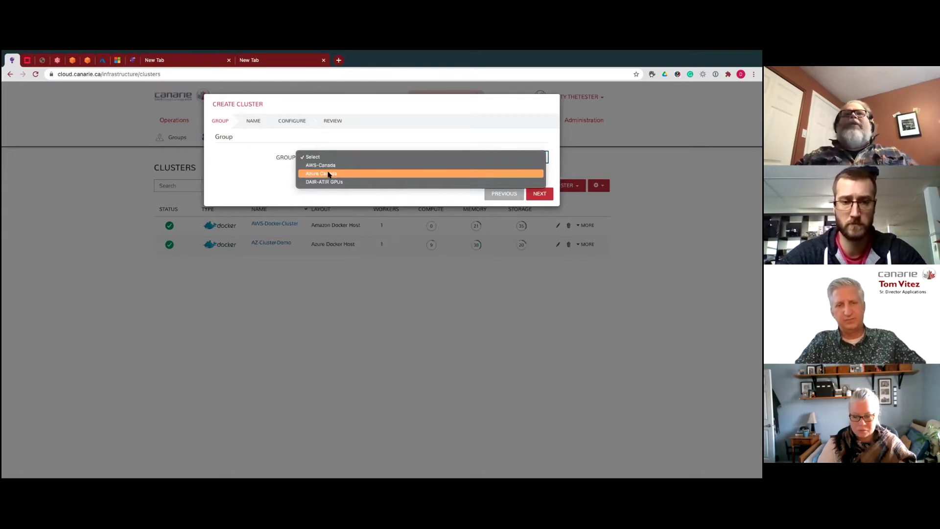
pyautogui.click(328, 174)
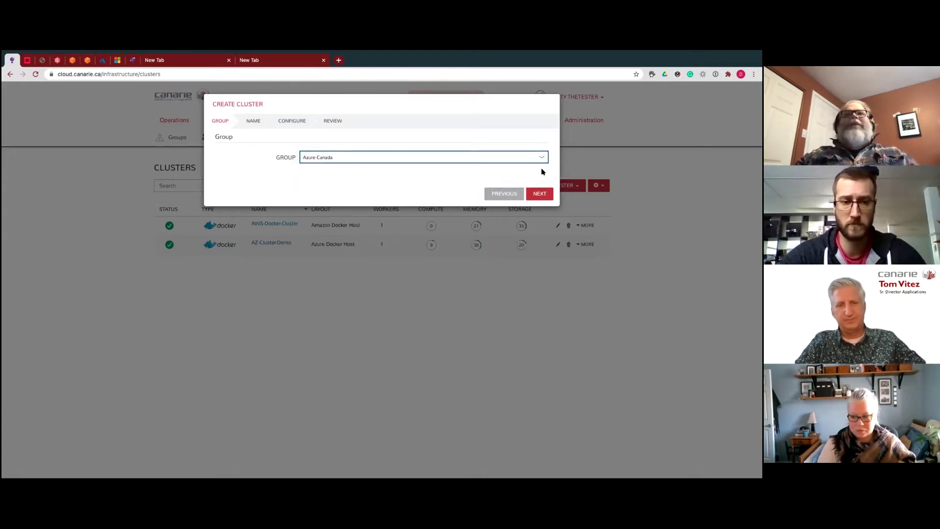
pyautogui.click(541, 193)
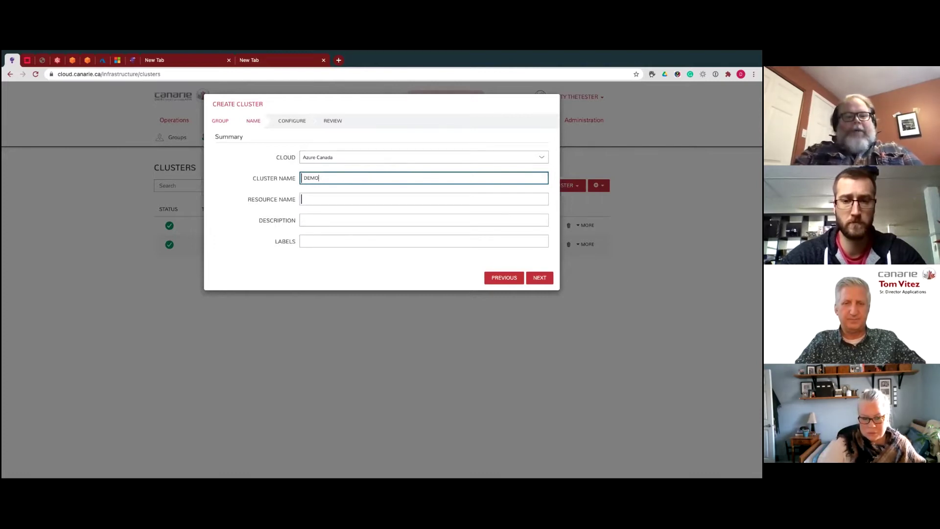
# - Name the cluster DEMO1 with resource name DEMO-Cluster and continue to configuration
pyautogui.click(314, 196)
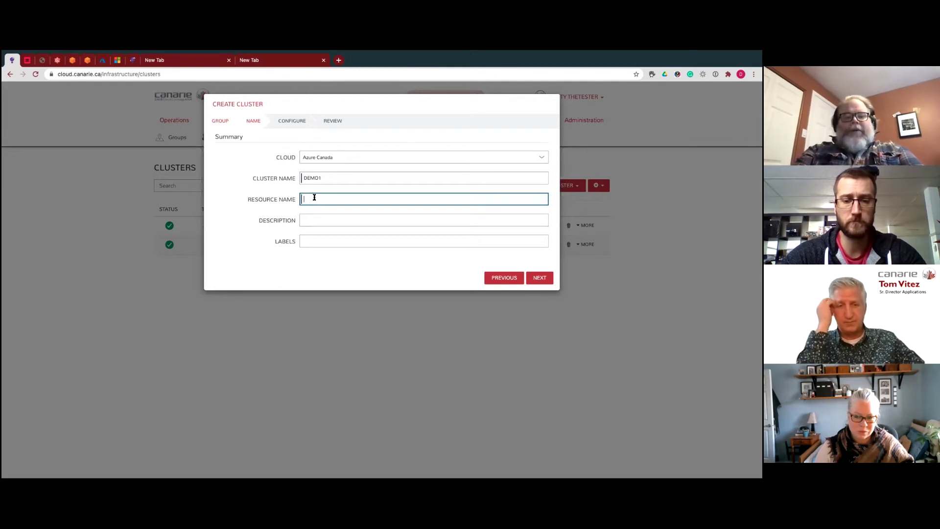
pyautogui.write('MO-Cluster')
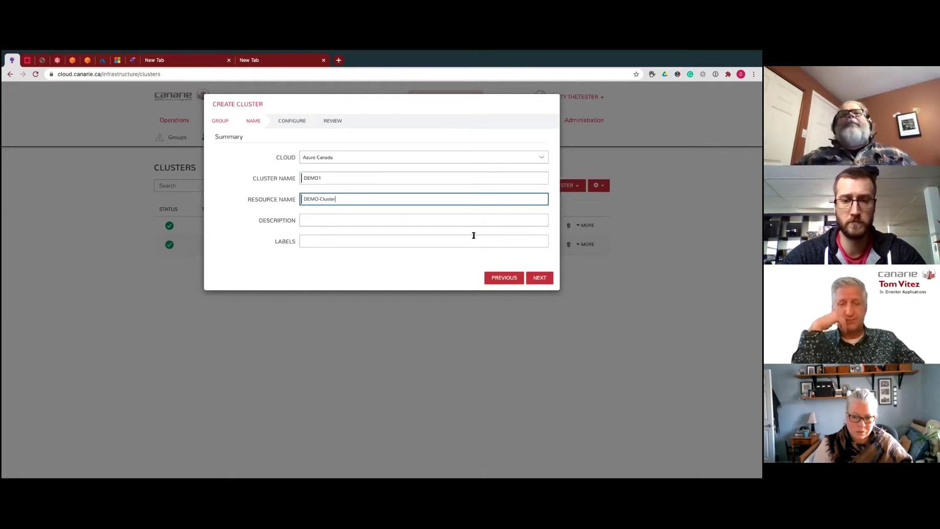
pyautogui.click(539, 277)
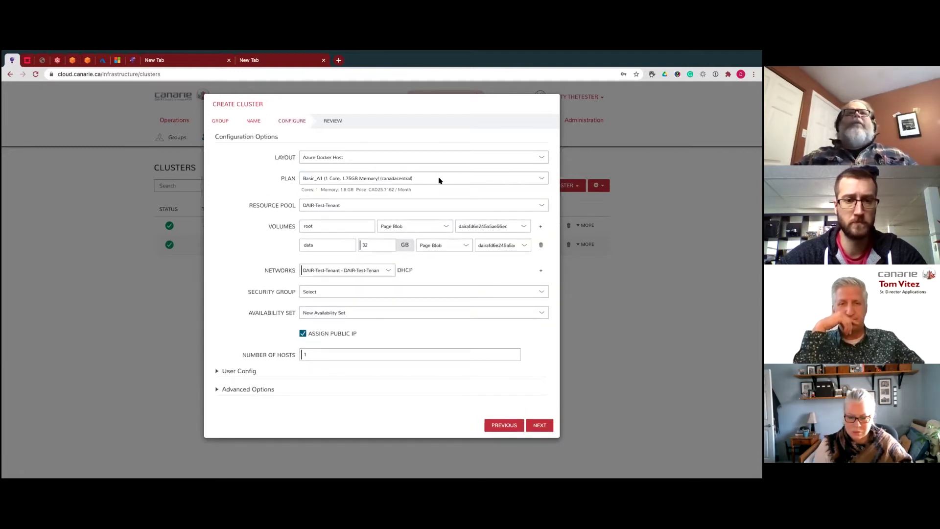
pyautogui.click(439, 180)
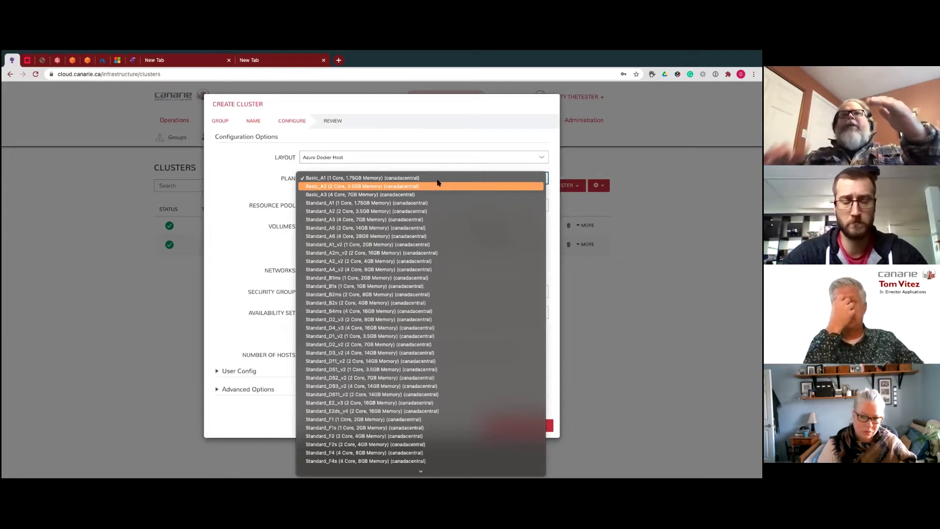
pyautogui.click(404, 180)
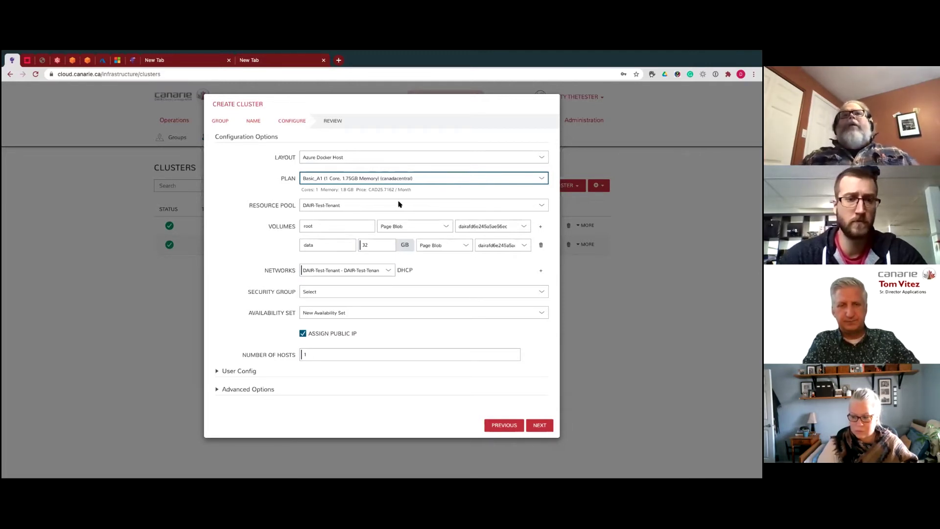
# - Set resource pool and security group to DAIR-Test-Tenant, with No Availability Set
pyautogui.click(357, 208)
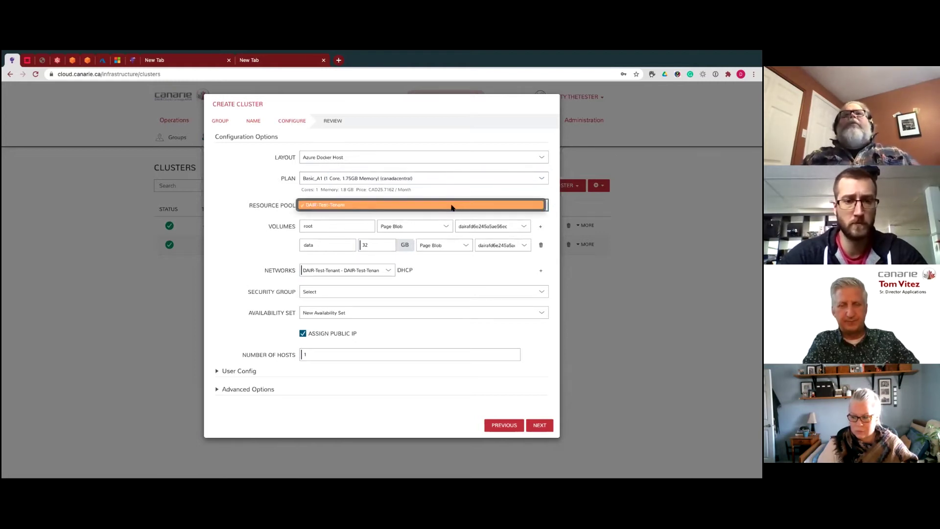
pyautogui.click(434, 207)
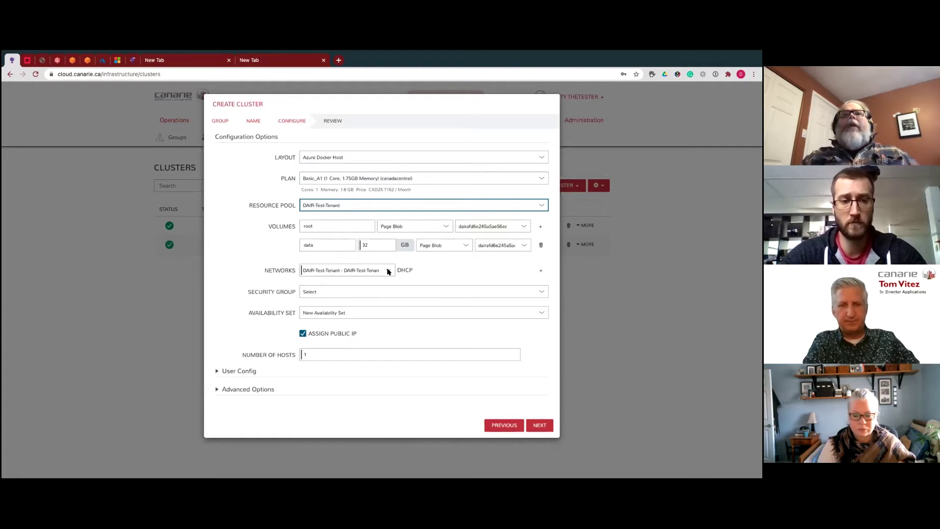
pyautogui.click(541, 292)
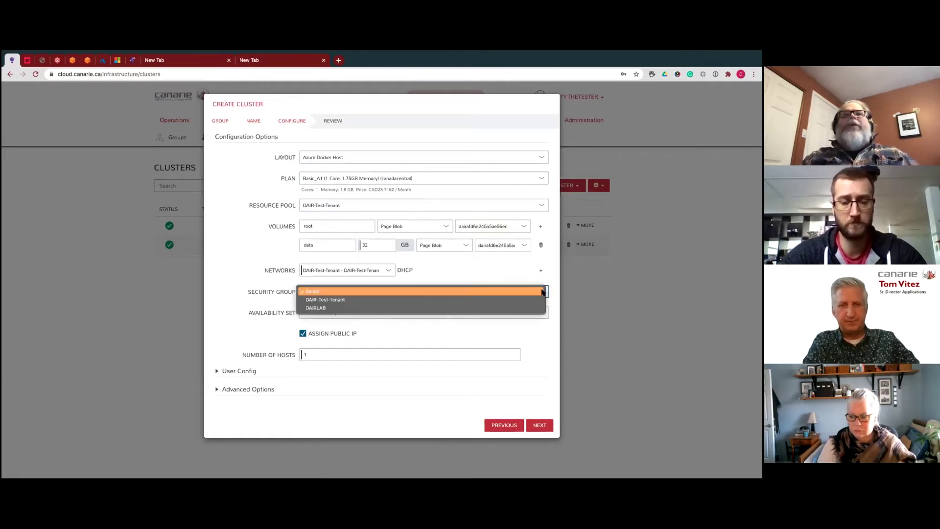
pyautogui.click(350, 299)
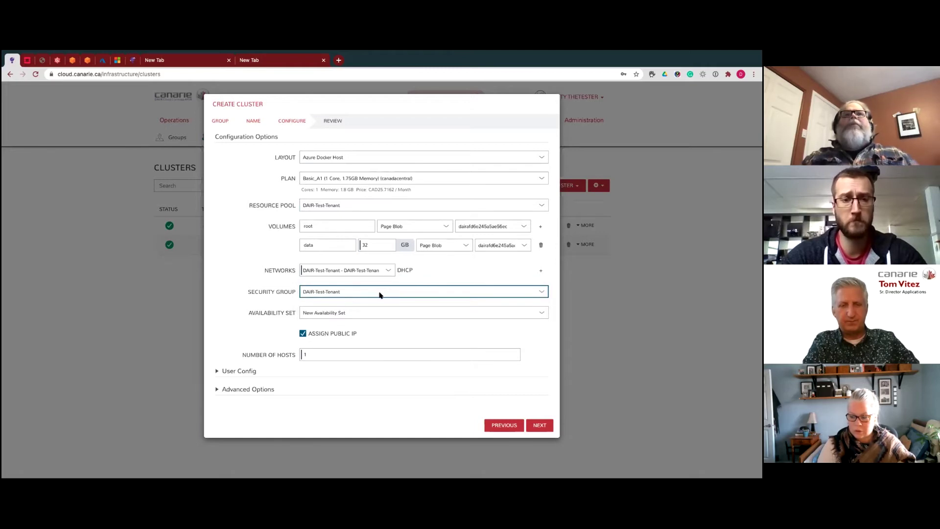
pyautogui.click(400, 316)
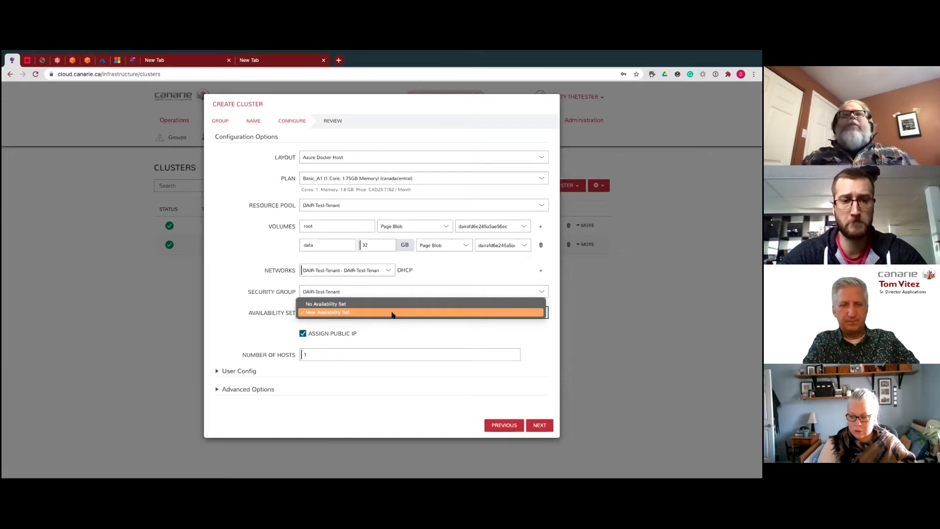
pyautogui.click(394, 304)
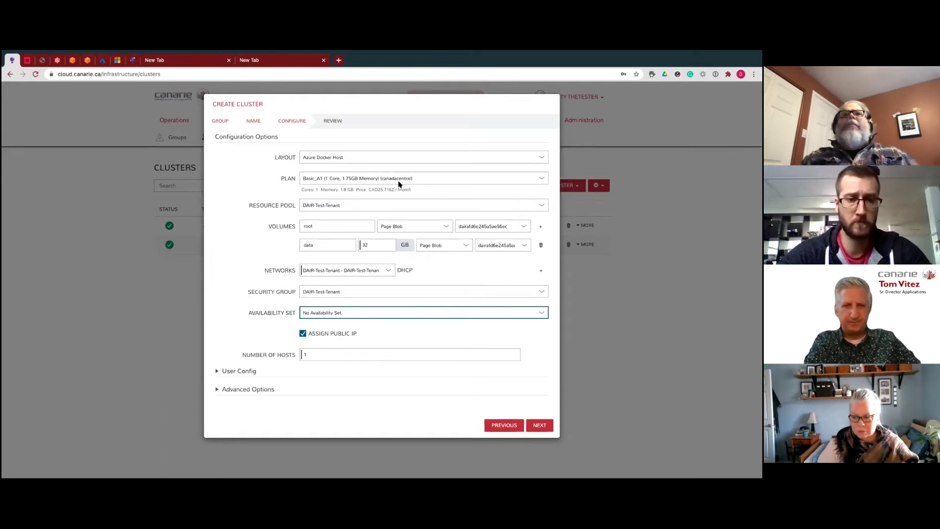
# - Confirm the DAIR-Test-Tenant resource pool and review the User Config and domain/hostname options
pyautogui.click(541, 206)
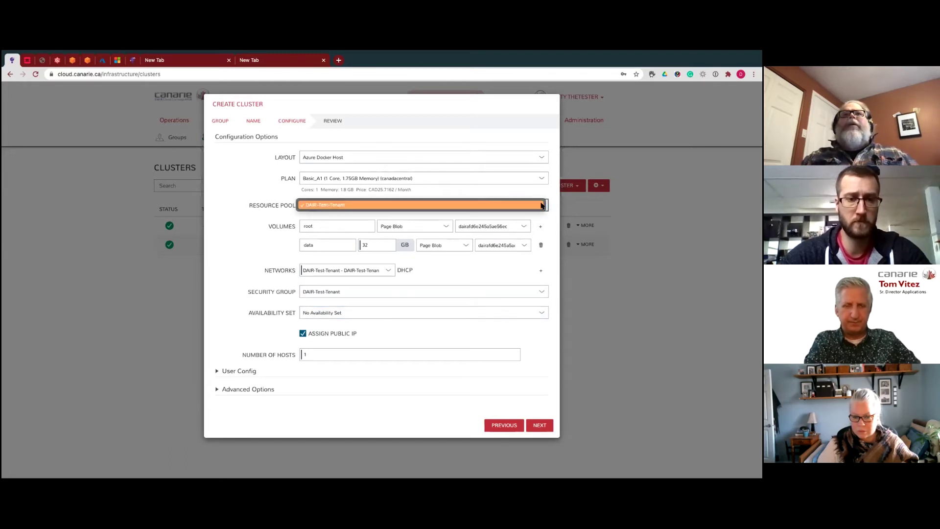
pyautogui.click(542, 205)
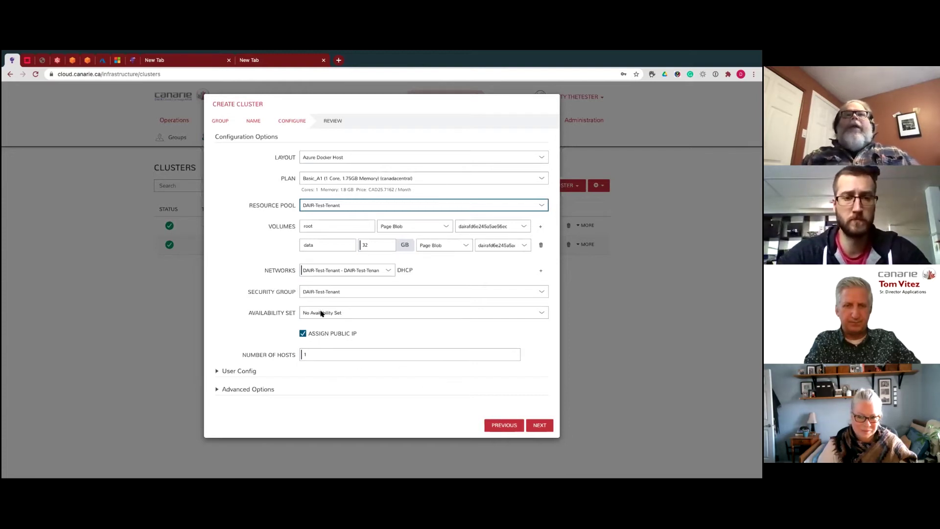
pyautogui.click(217, 370)
pyautogui.click(218, 371)
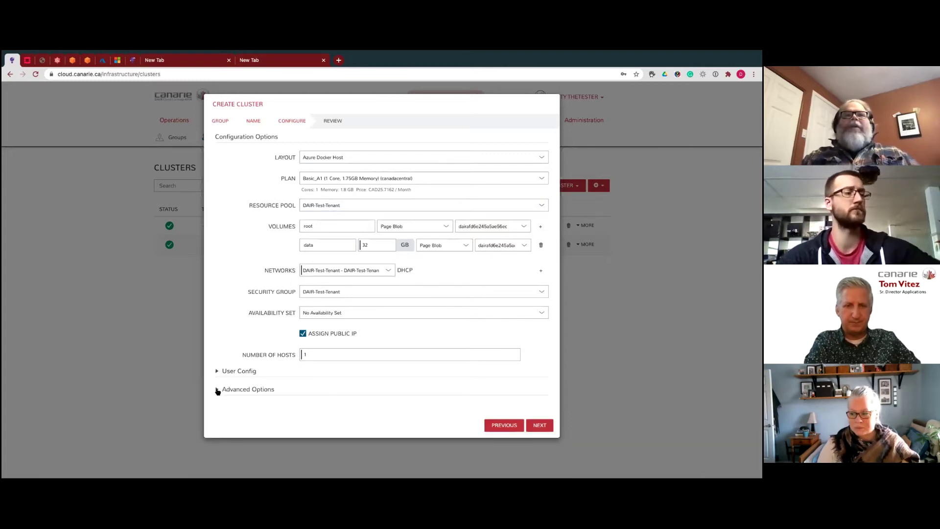
pyautogui.click(217, 390)
pyautogui.scroll(-1, 374, 381)
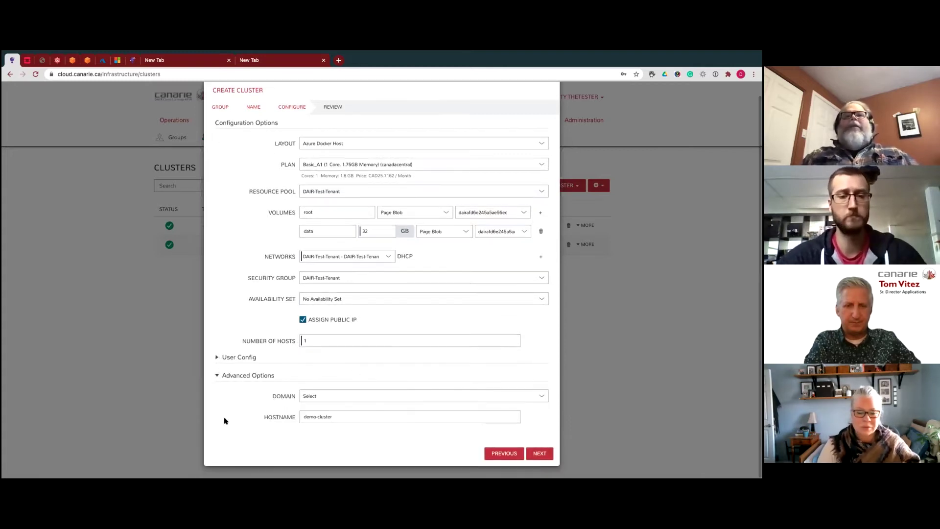
pyautogui.scroll(1, 430, 386)
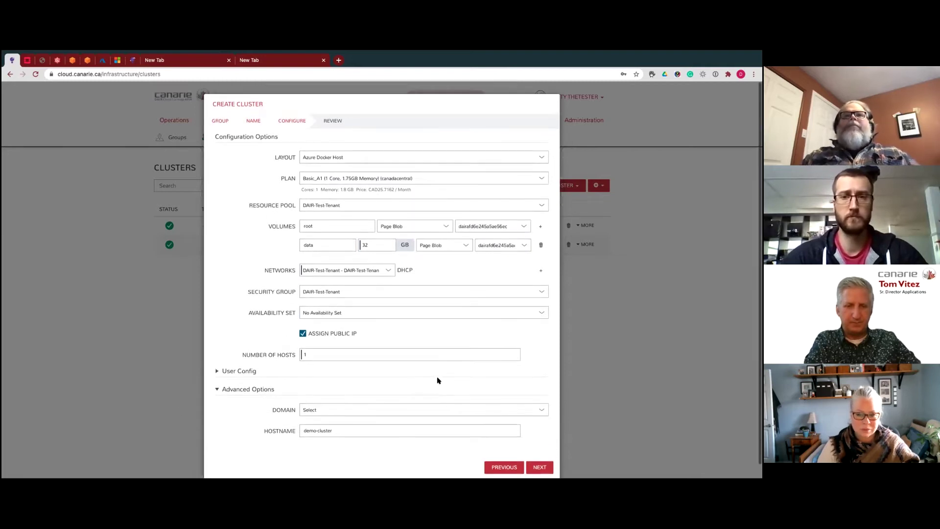
pyautogui.scroll(-1, 466, 380)
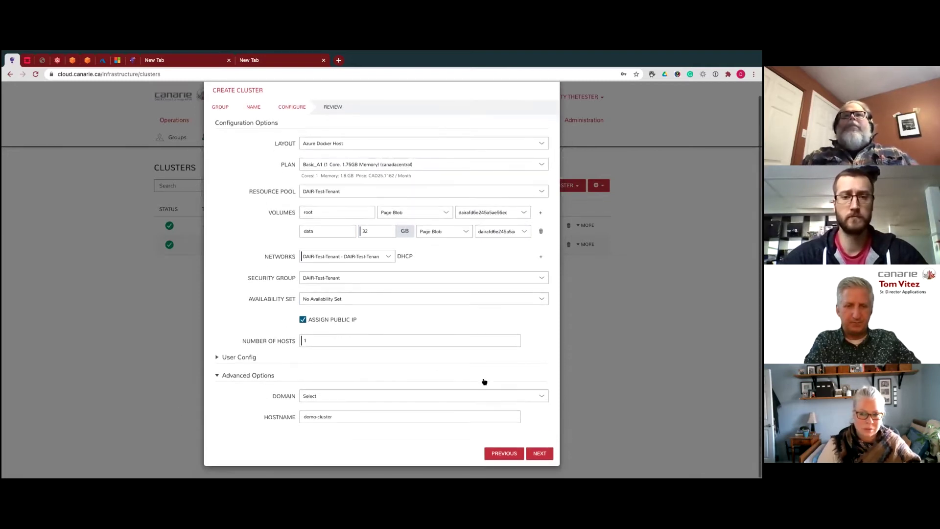
pyautogui.click(545, 373)
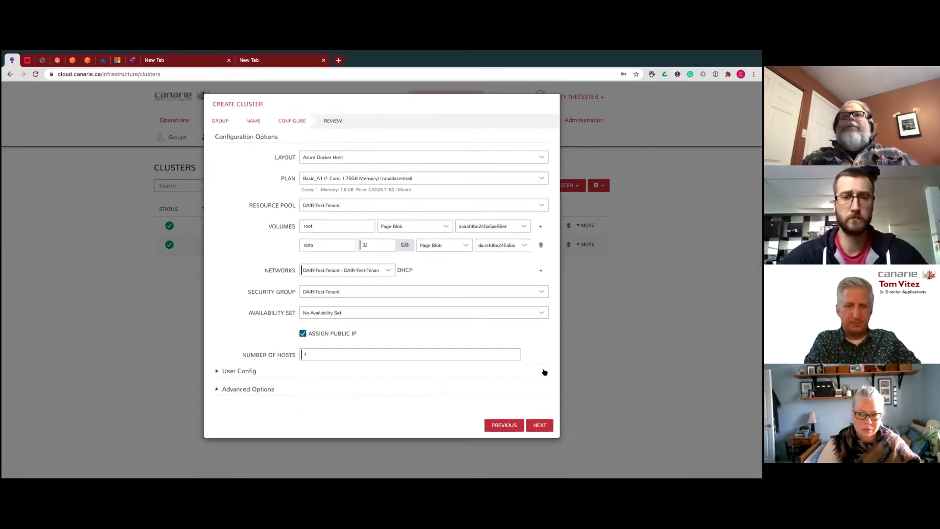
# - Review the DEMO1 cluster summary and submit it with Complete
pyautogui.click(541, 426)
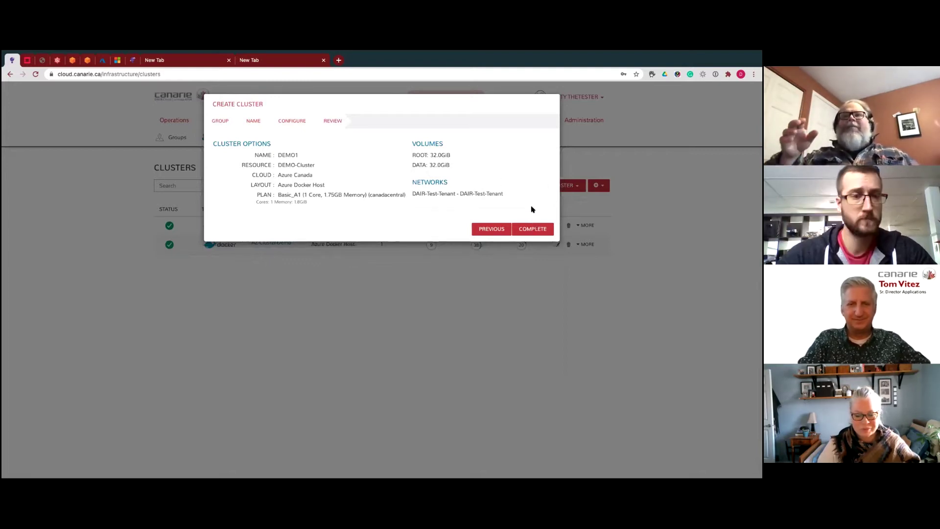
pyautogui.click(538, 228)
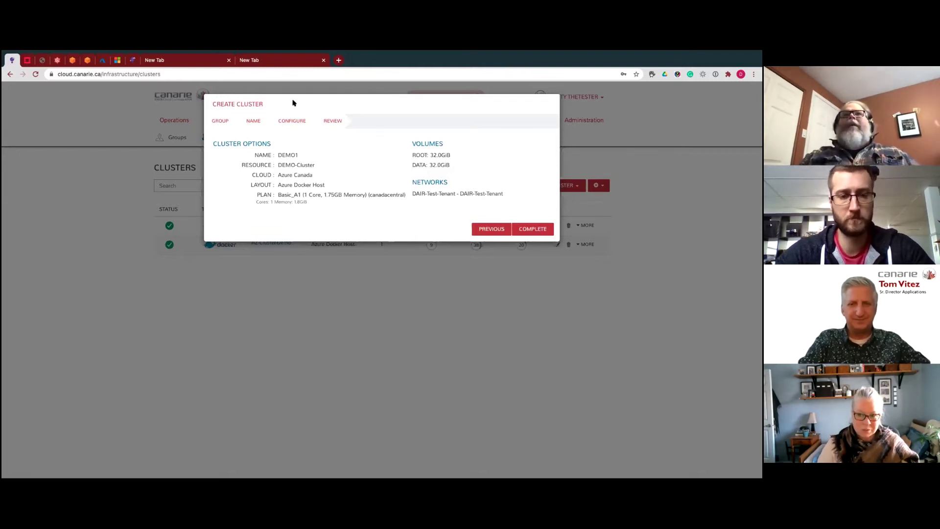
pyautogui.click(544, 230)
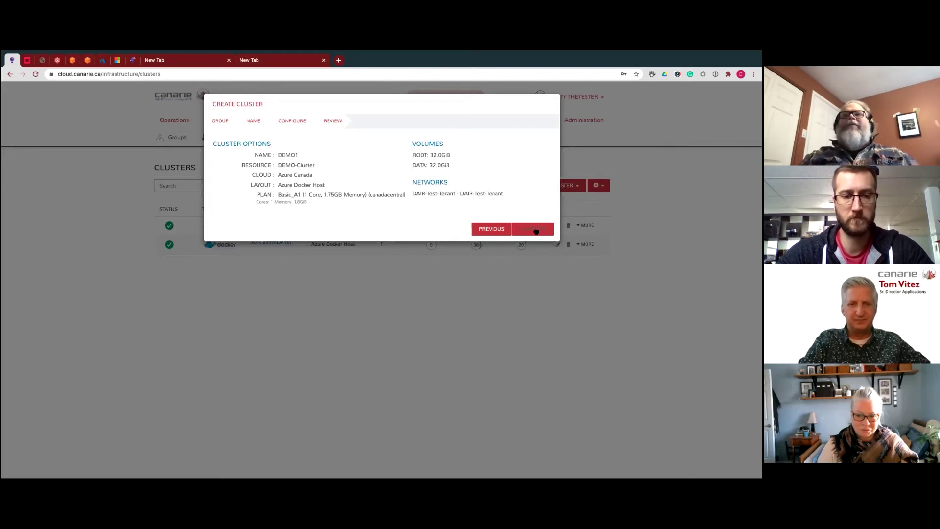
pyautogui.click(554, 98)
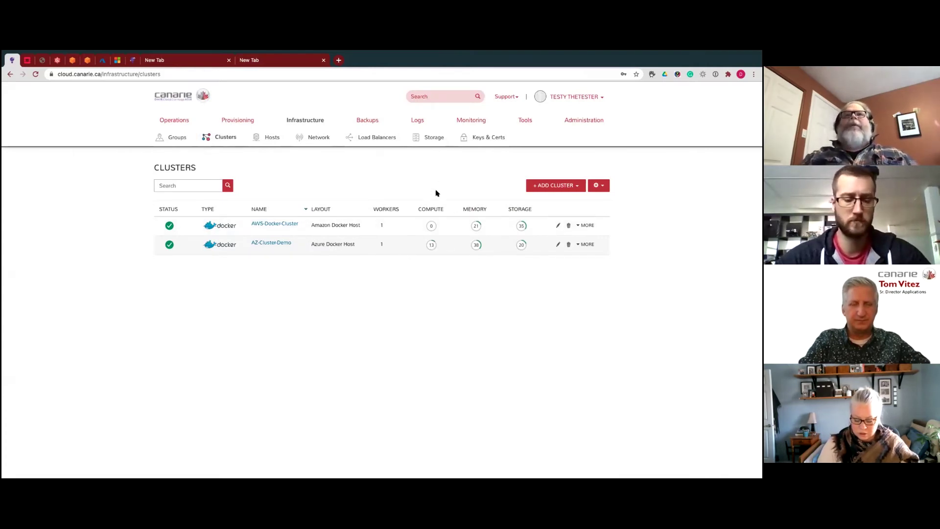
# - Bring up the Provisioning menu to reach Instances
pyautogui.moveTo(231, 117)
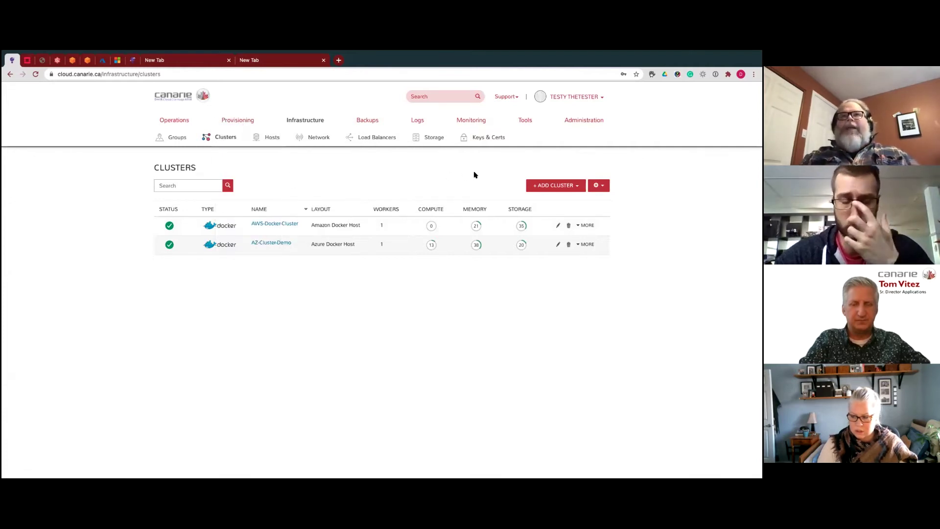
# - From the Instances list, begin a new instance and pick the Docker instance type
pyautogui.click(249, 138)
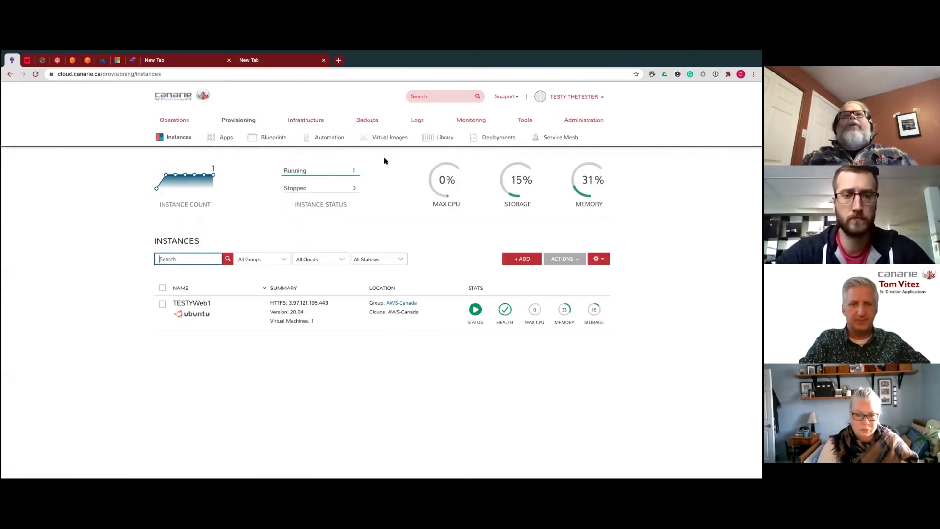
pyautogui.moveTo(240, 121)
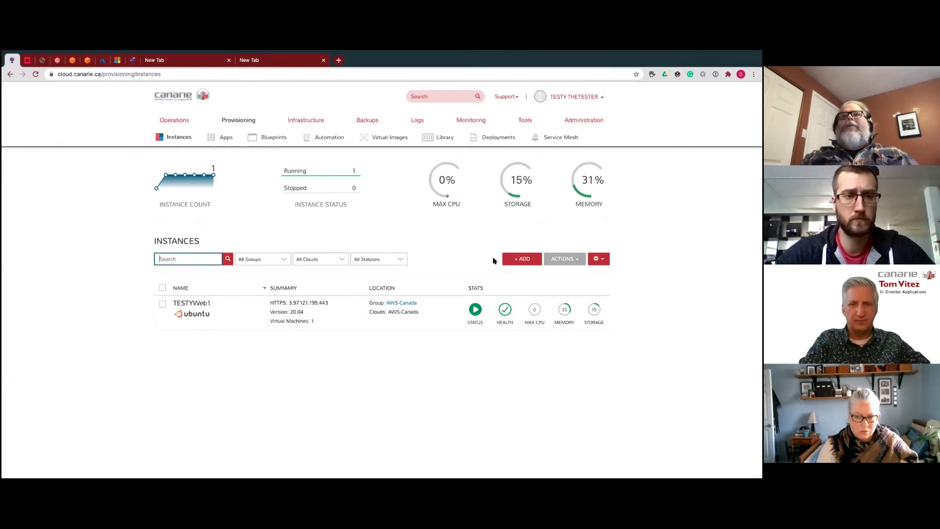
pyautogui.click(528, 260)
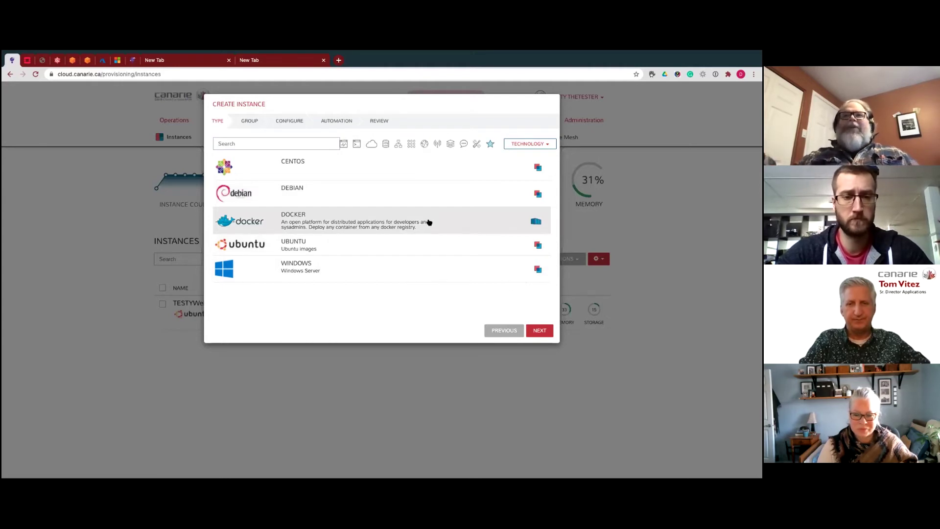
# - Name the instance DOCKER-DEMO-AWS1 in the AWS-Canada group and cloud, then continue to configuration
pyautogui.click(544, 332)
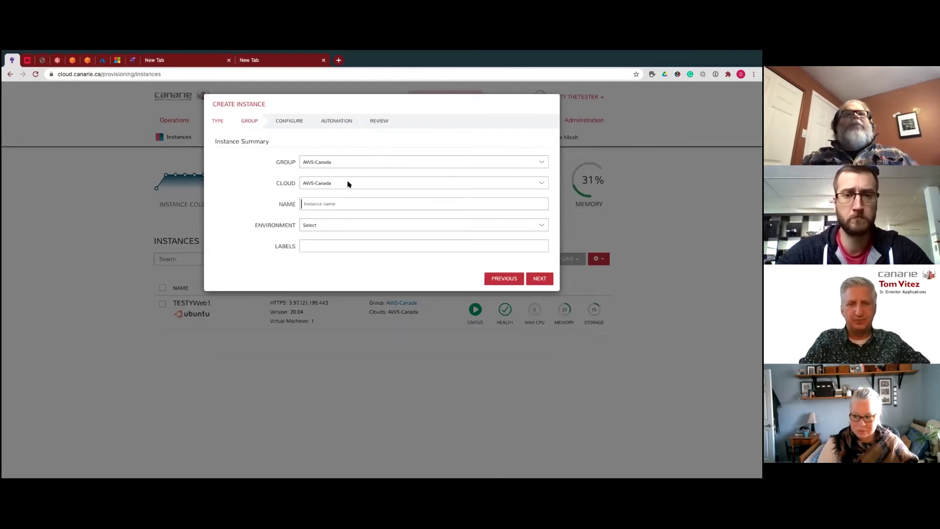
pyautogui.click(333, 202)
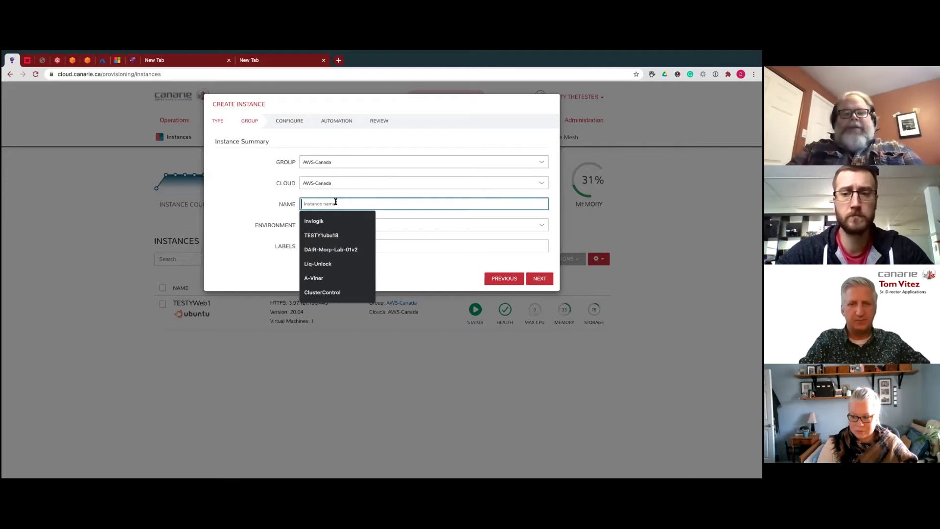
pyautogui.write('DOCKER-DEMO')
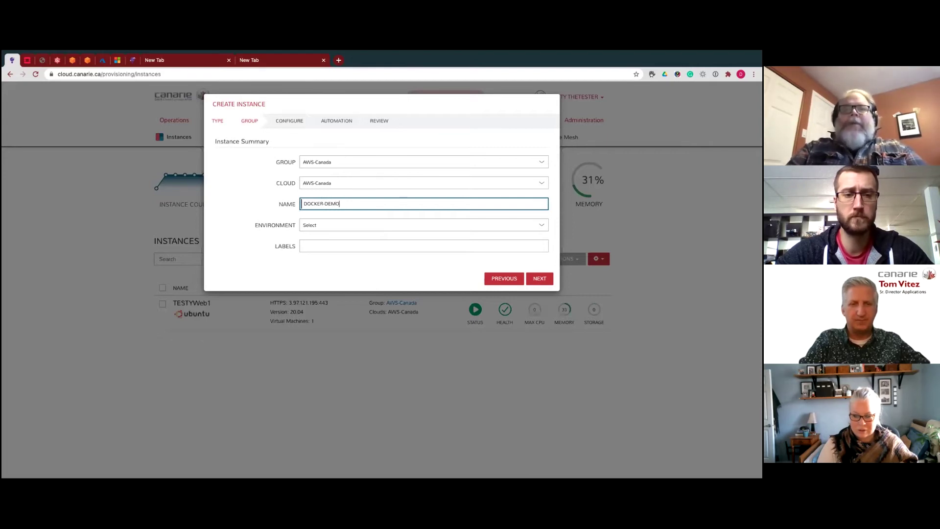
pyautogui.write('-AWS1')
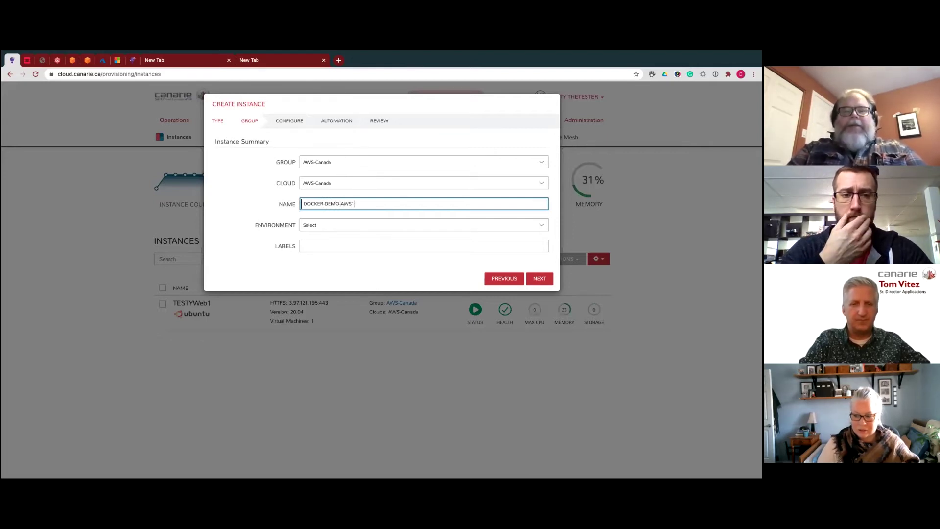
pyautogui.click(540, 278)
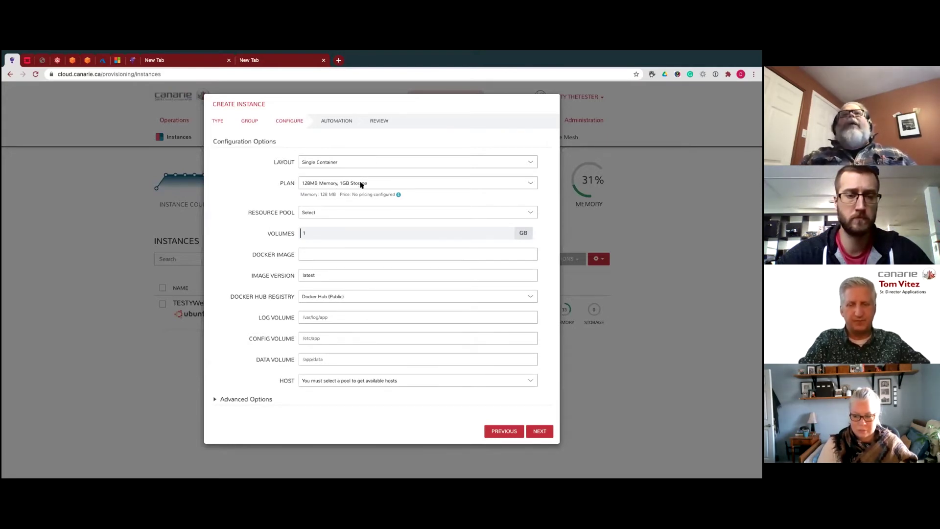
# - Set the resource pool to AWS-Docker-Cluster and begin entering the Docker image
pyautogui.click(530, 214)
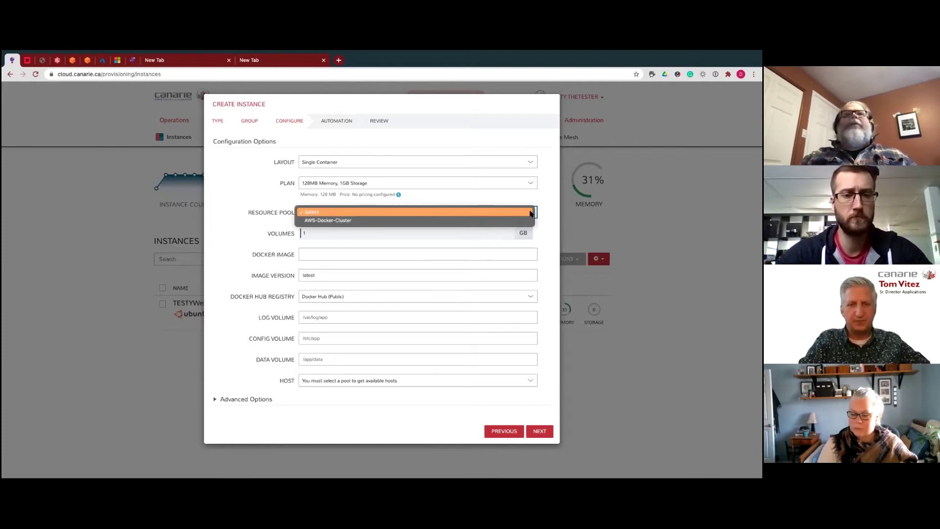
pyautogui.click(362, 221)
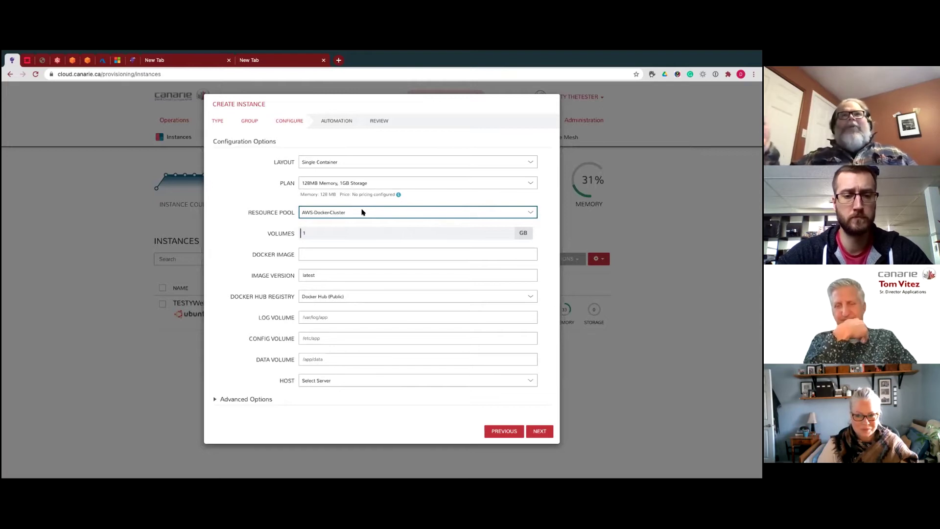
pyautogui.click(314, 253)
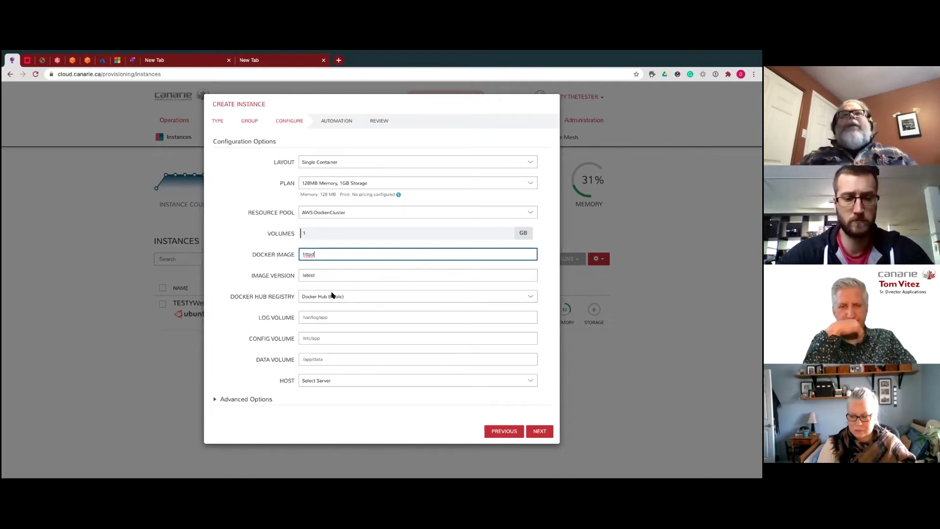
# - Keep Docker Hub (Public) as registry, choose host AWS-Docker-Cluster, and continue to Automation
pyautogui.click(531, 297)
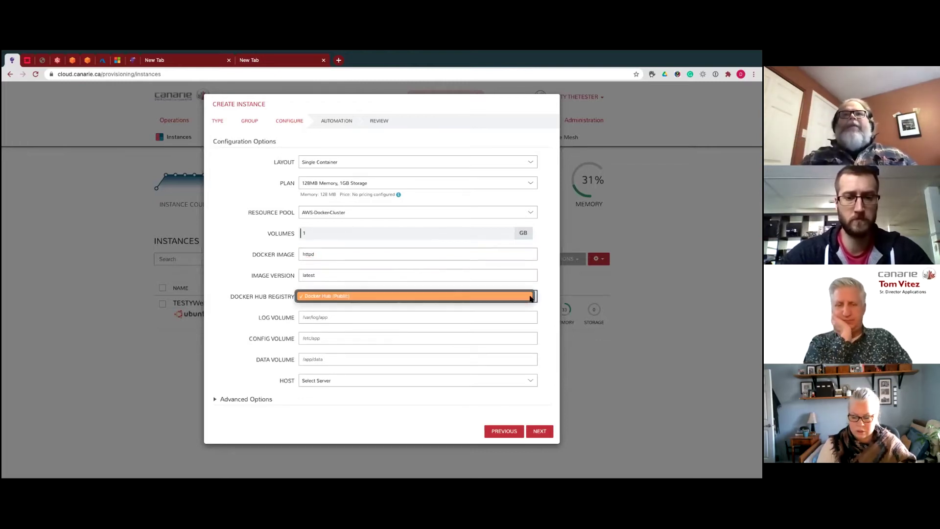
pyautogui.click(544, 297)
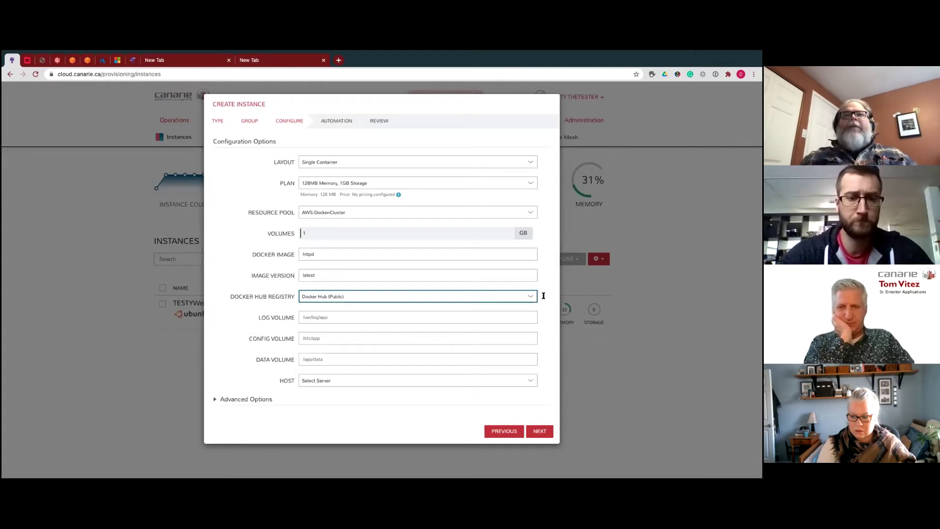
pyautogui.click(359, 381)
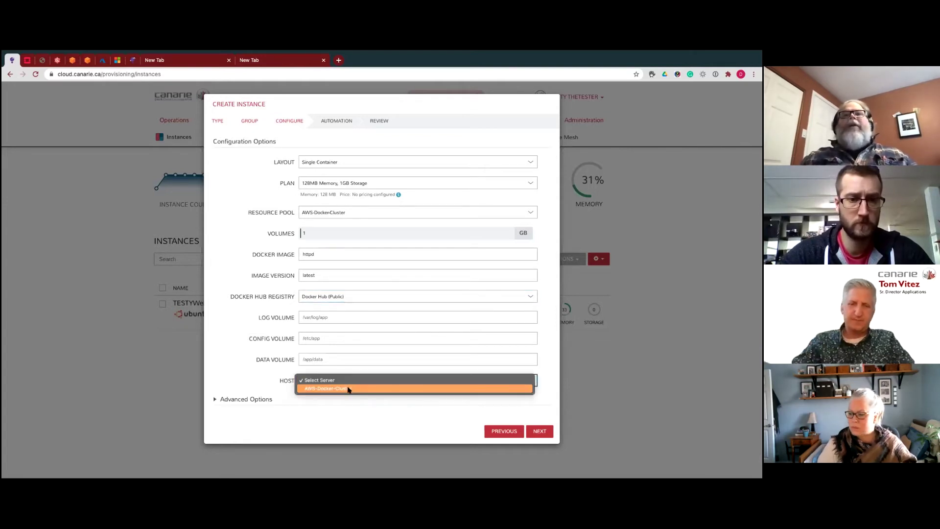
pyautogui.click(349, 389)
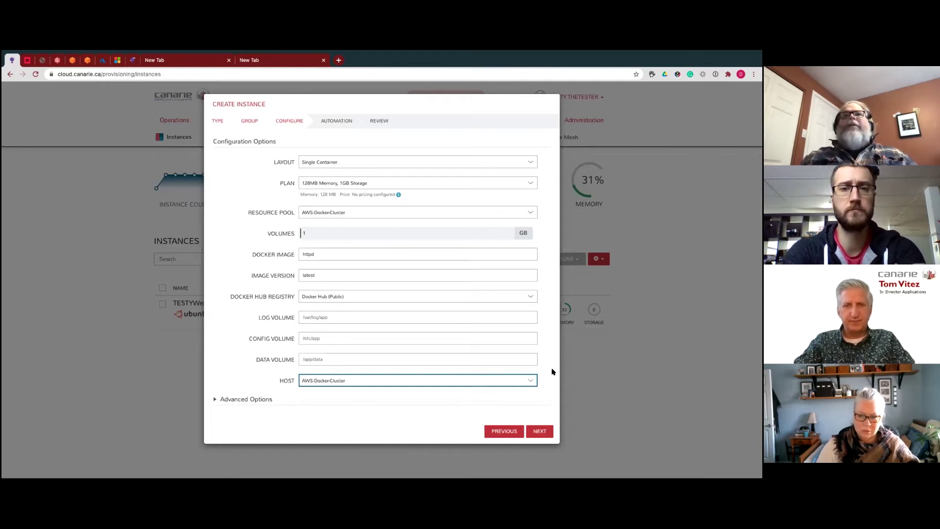
pyautogui.click(545, 431)
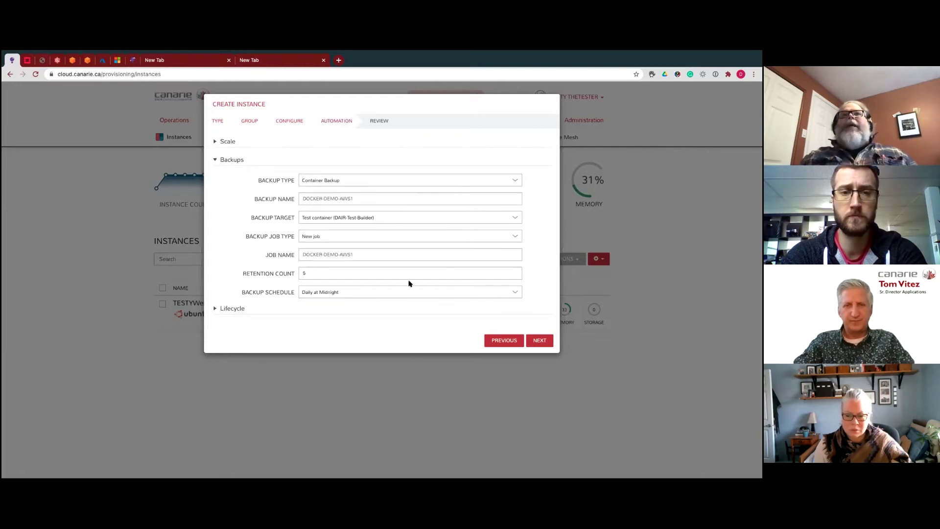
# - Pass the Automation step and submit DOCKER-DEMO-AWS1 from the review summary
pyautogui.click(540, 340)
pyautogui.click(532, 326)
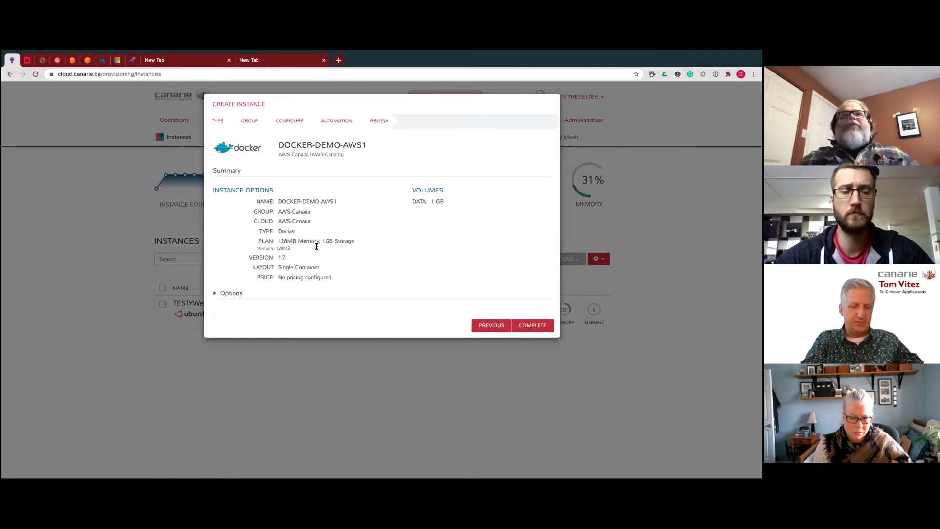
pyautogui.click(528, 326)
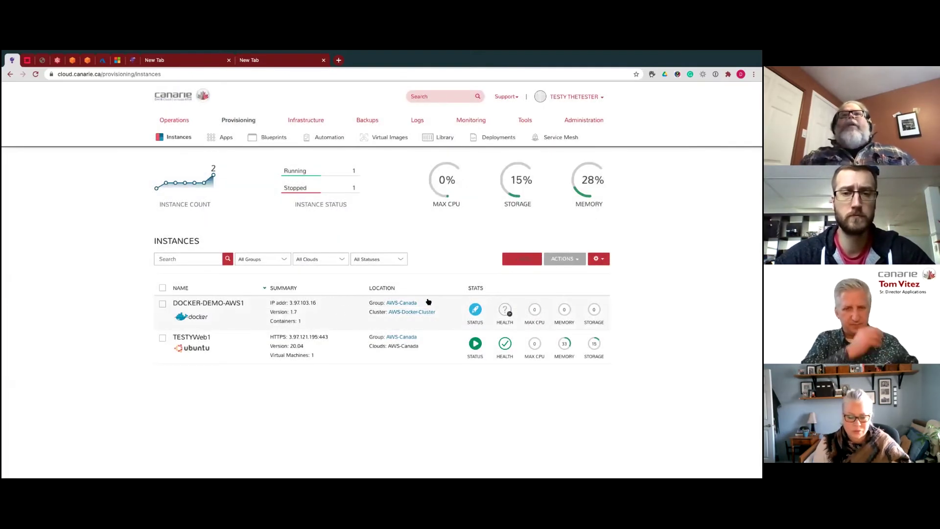
# - Start another Docker-type instance and move on to its group and name details
pyautogui.click(522, 260)
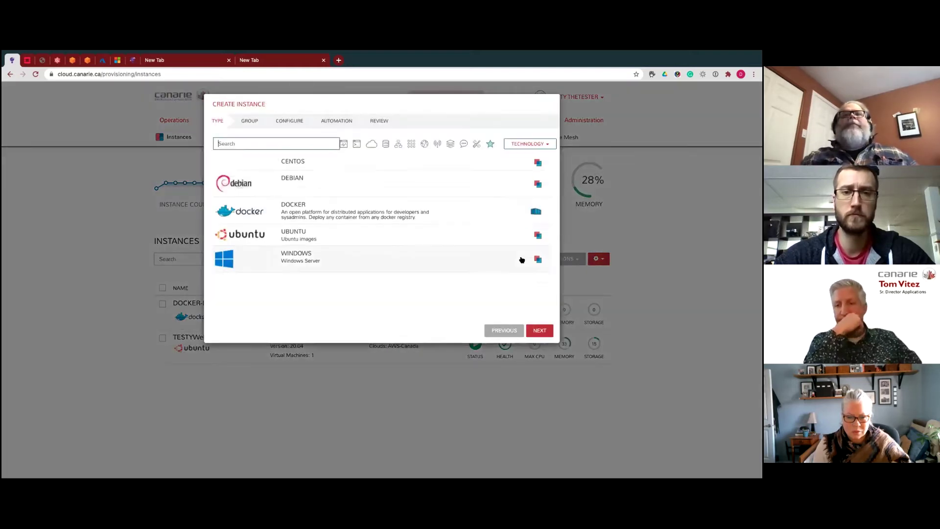
pyautogui.click(286, 217)
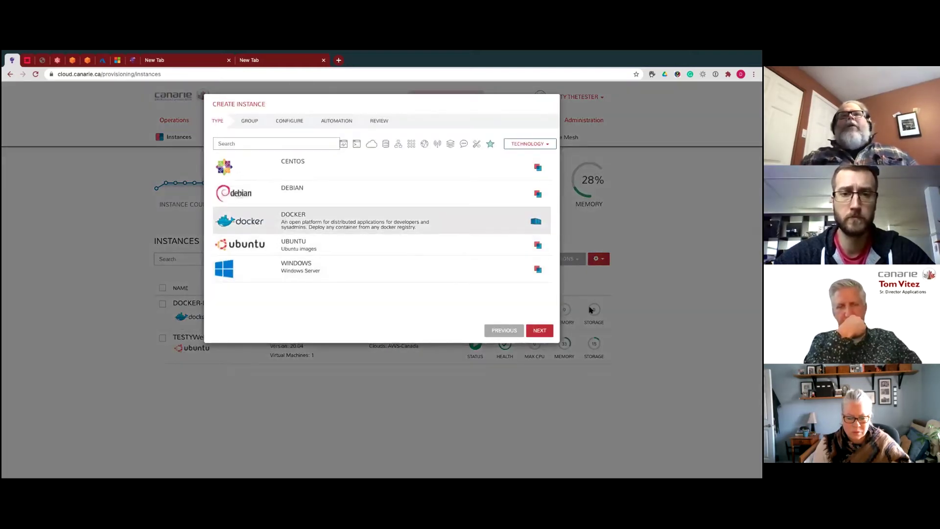
pyautogui.click(541, 331)
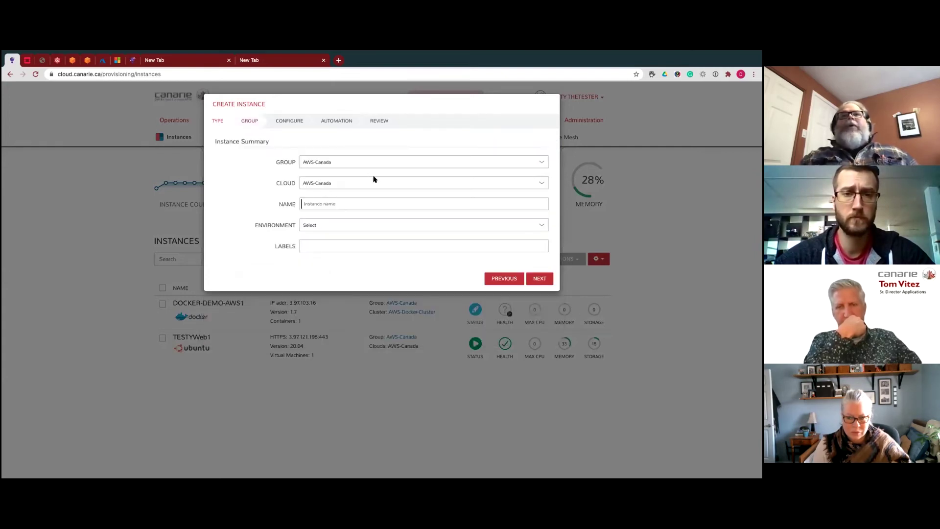
# - Set the group to Azure Canada and name the instance DEMO-DOCKER-AZURE1
pyautogui.click(344, 160)
pyautogui.click(343, 168)
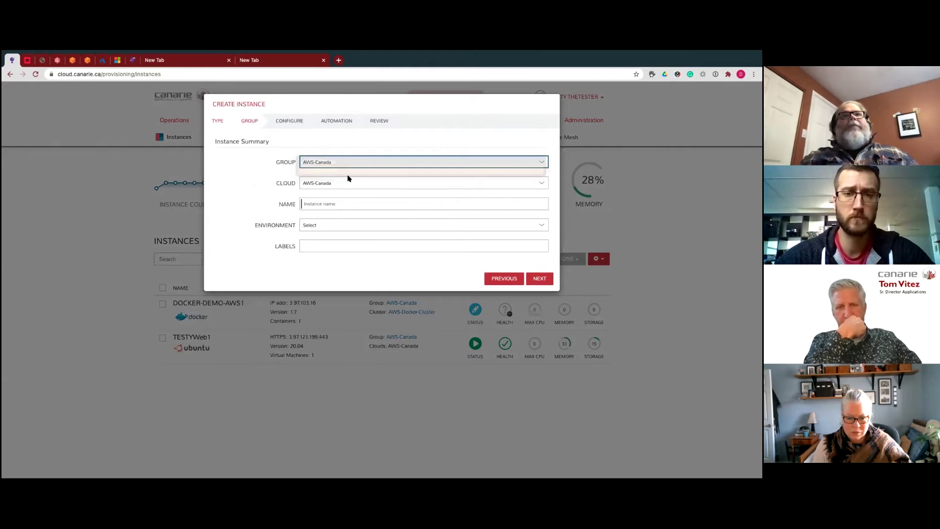
pyautogui.click(349, 178)
pyautogui.click(341, 203)
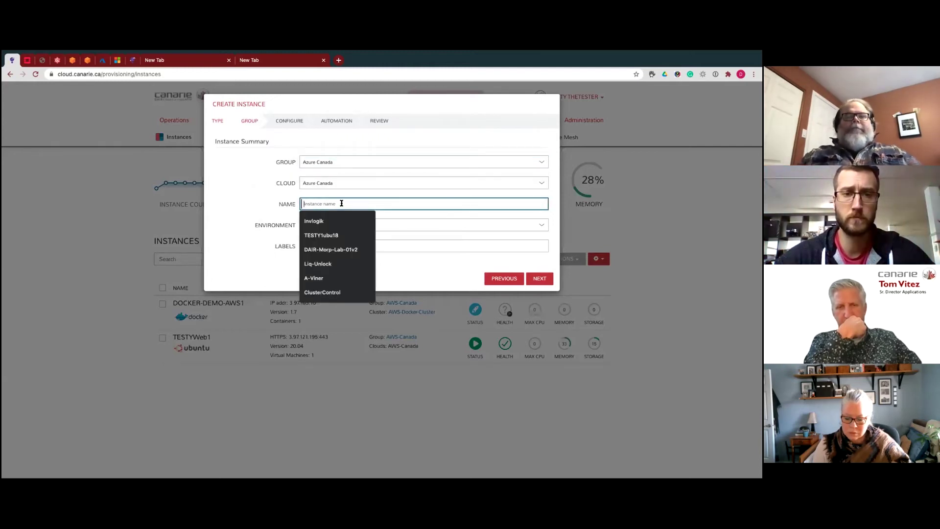
pyautogui.write('DEM')
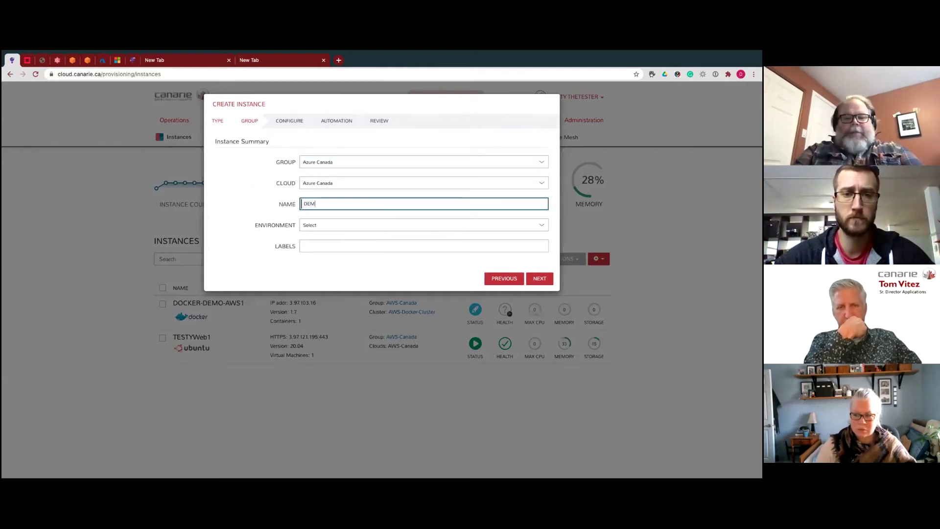
pyautogui.write('O-DOCKER-')
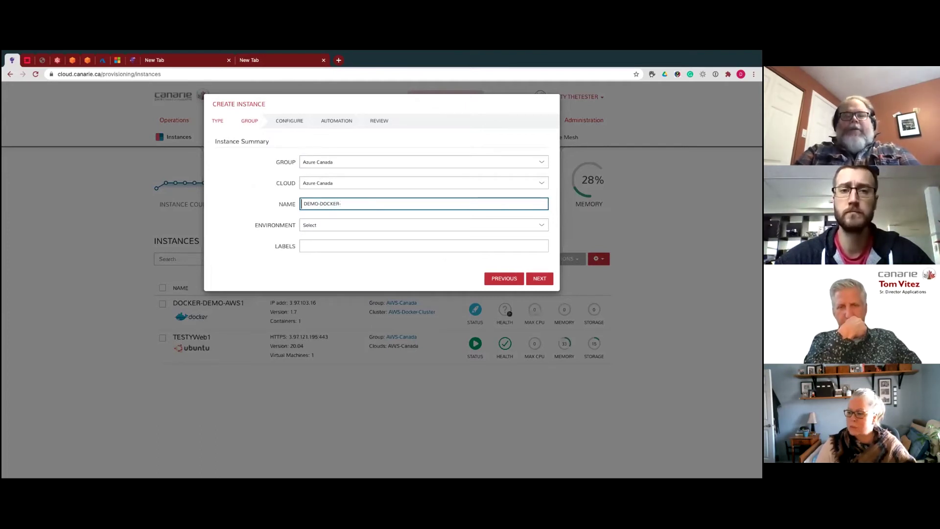
pyautogui.write('AZURE')
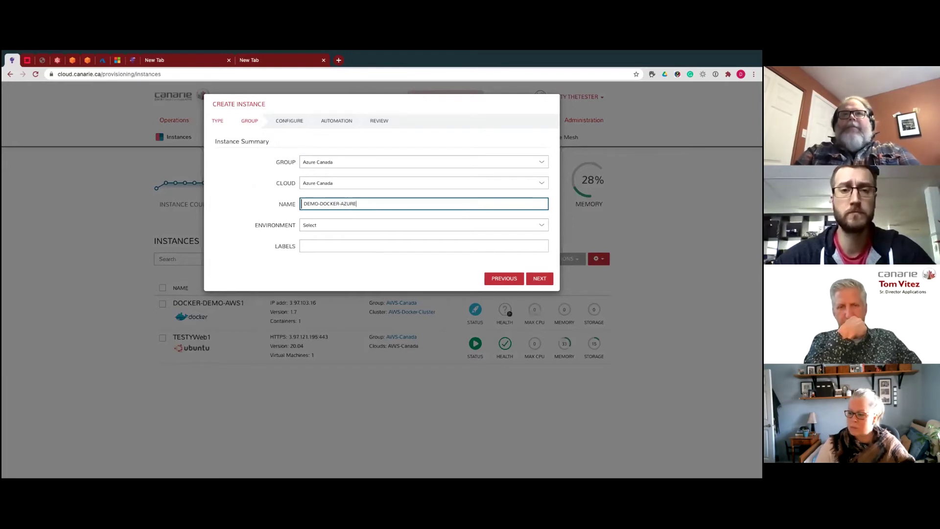
pyautogui.write('1')
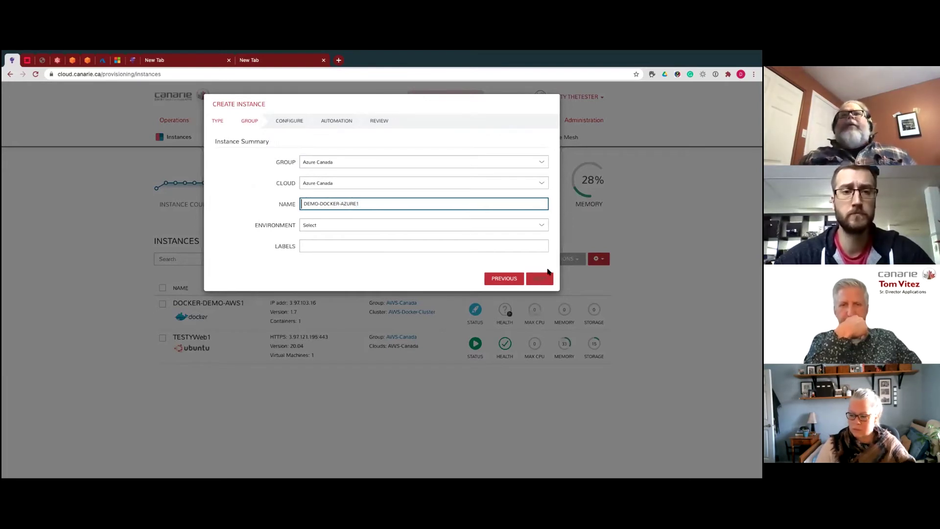
# - Use AZ-Cluster-Demo as resource pool and host with the httpd image, and show advanced options
pyautogui.click(548, 273)
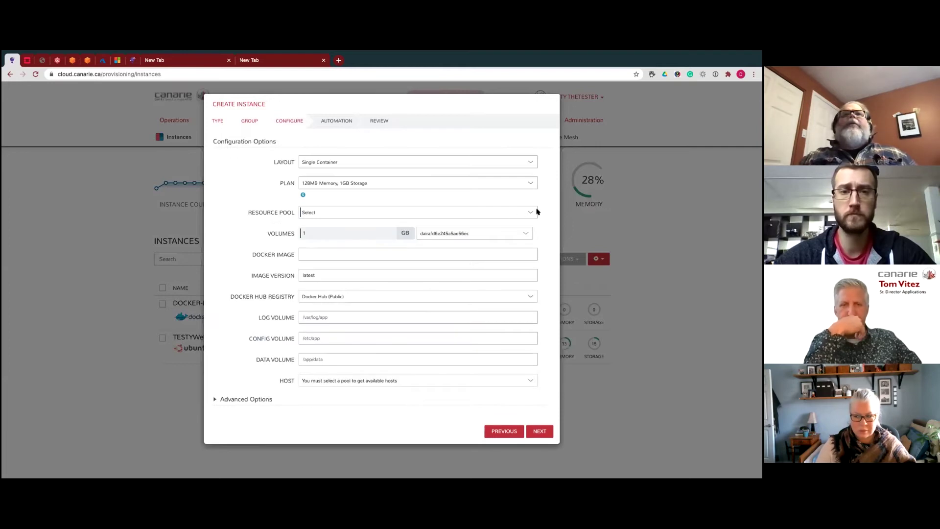
pyautogui.click(531, 212)
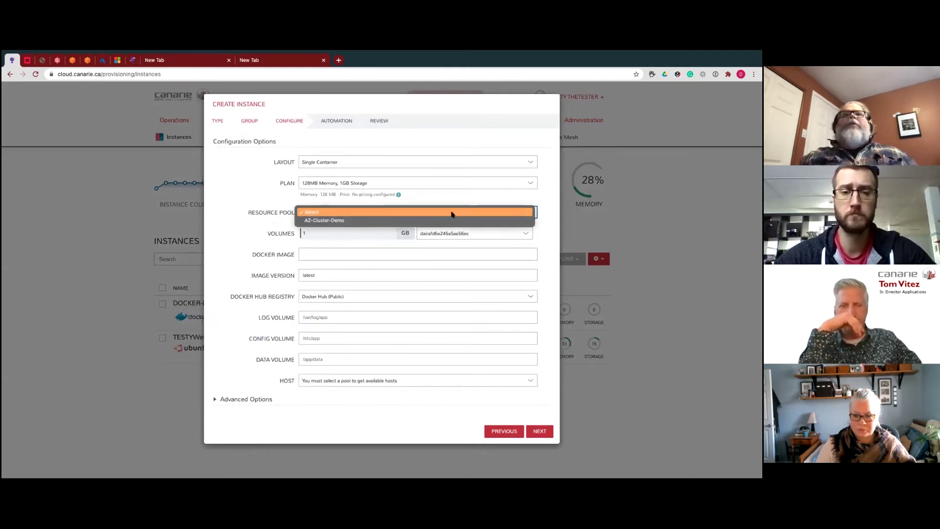
pyautogui.click(344, 222)
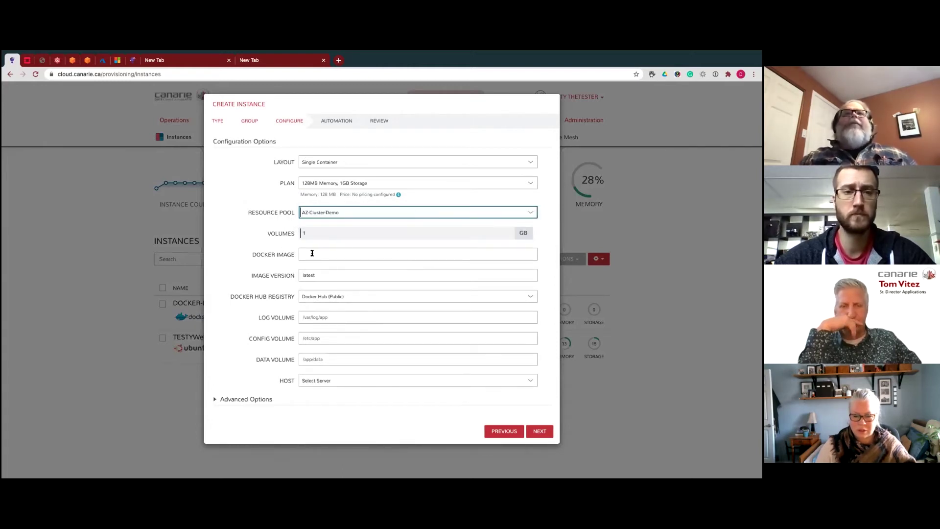
pyautogui.click(450, 254)
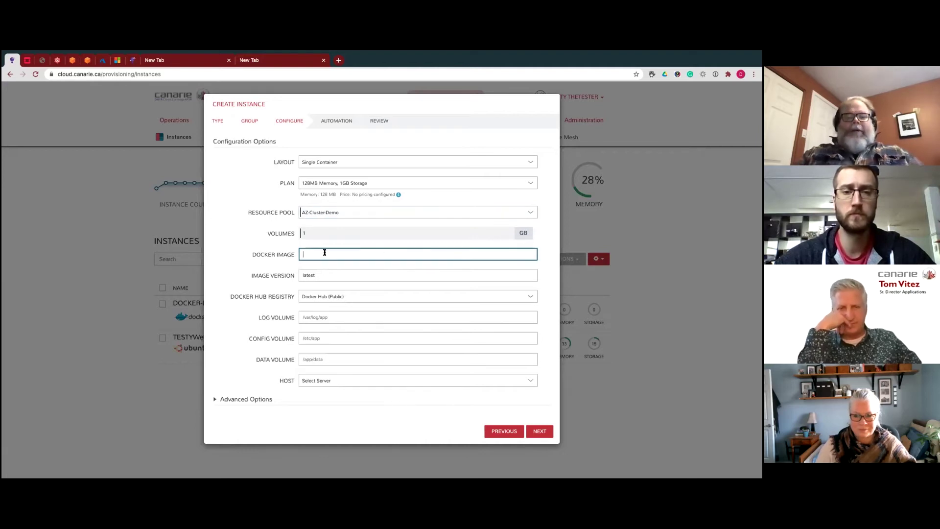
pyautogui.write('httpd')
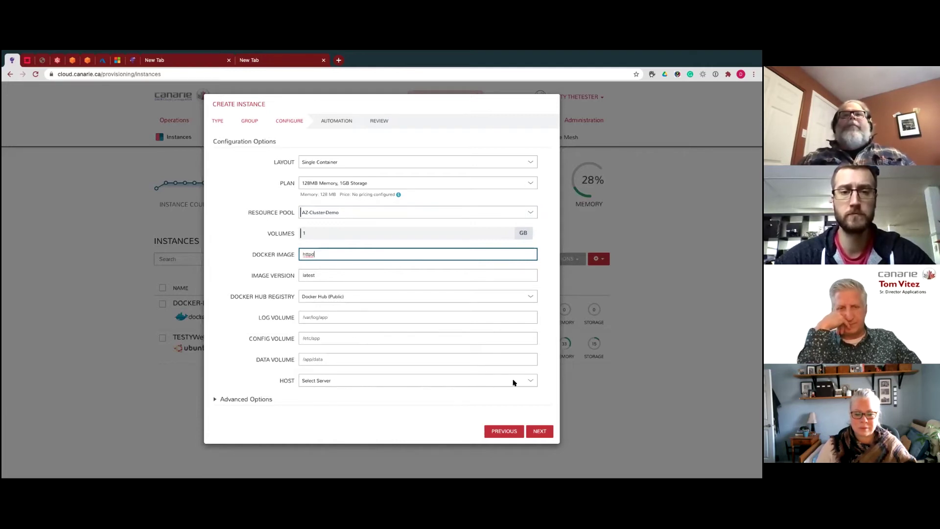
pyautogui.click(531, 382)
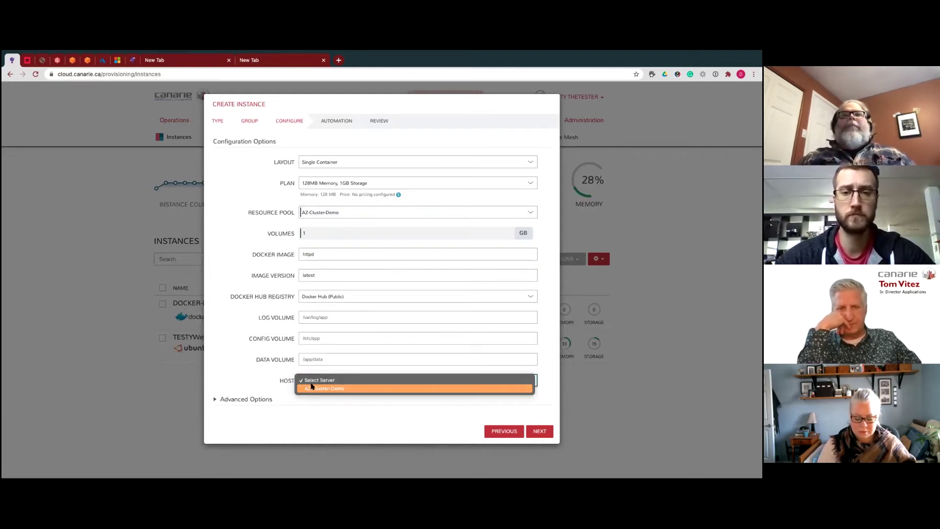
pyautogui.click(421, 381)
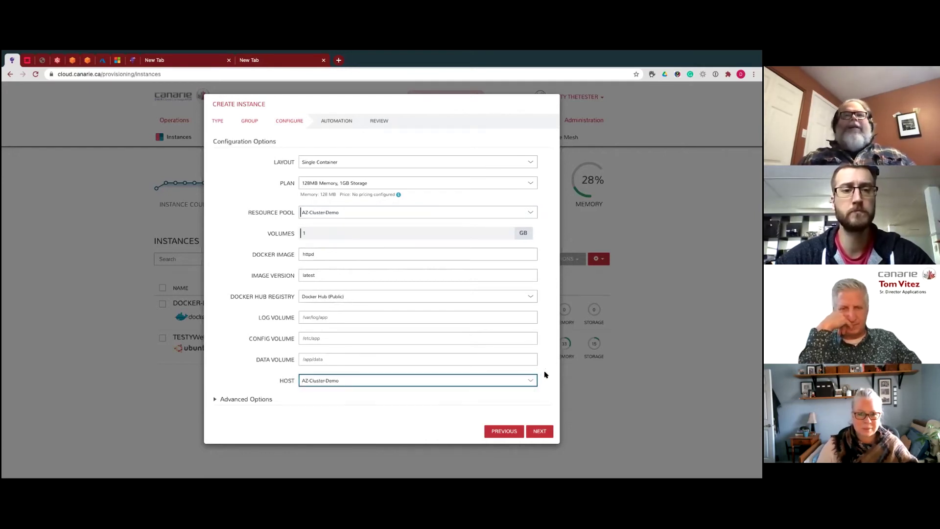
pyautogui.click(214, 400)
# - Enter 80 as the port name in the advanced options
pyautogui.scroll(-3, 262, 379)
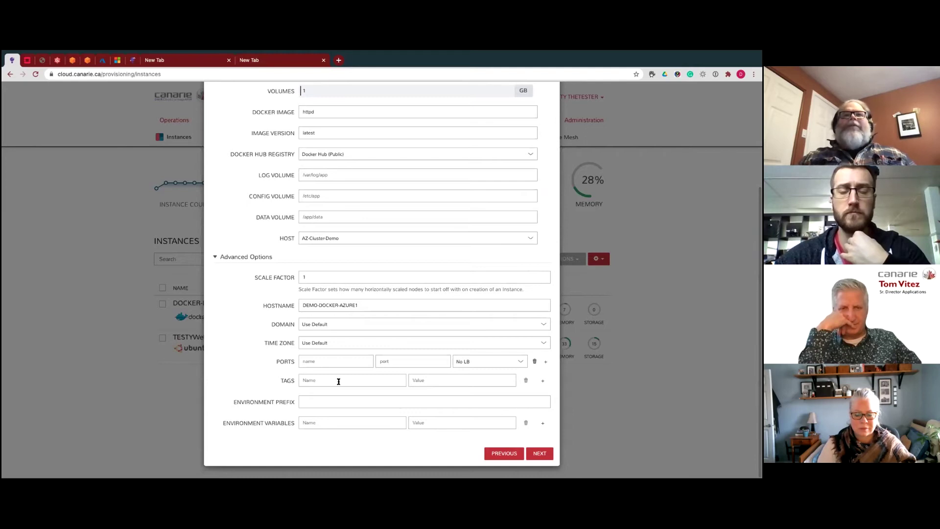
pyautogui.click(319, 360)
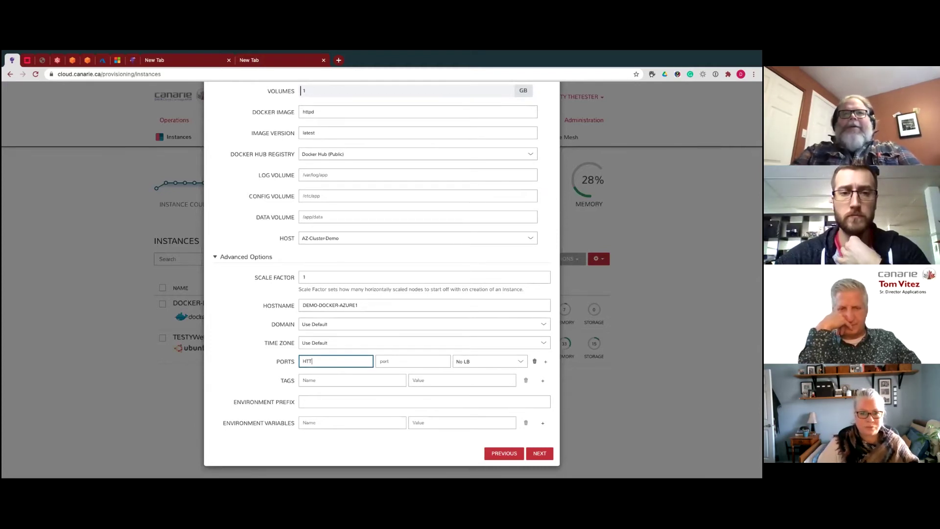
pyautogui.press('BackSpace')
pyautogui.press('BackSpace')
pyautogui.press('BackSpace')
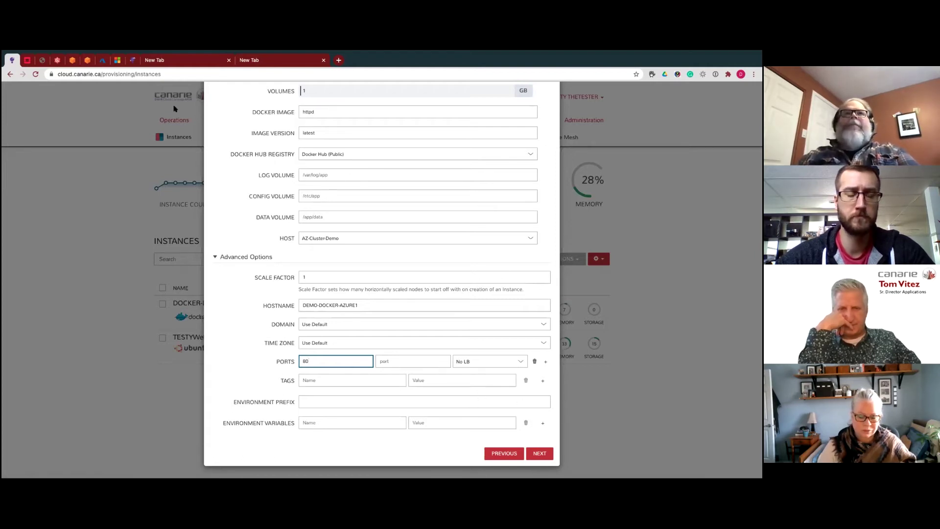
# - Proceed through Automation and Review and create DEMO-DOCKER-AZURE1
pyautogui.click(545, 454)
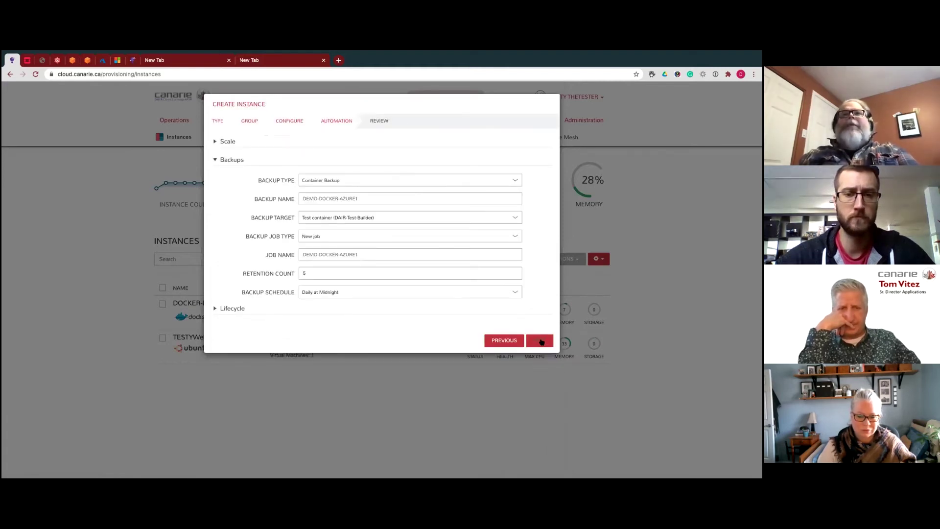
pyautogui.click(542, 342)
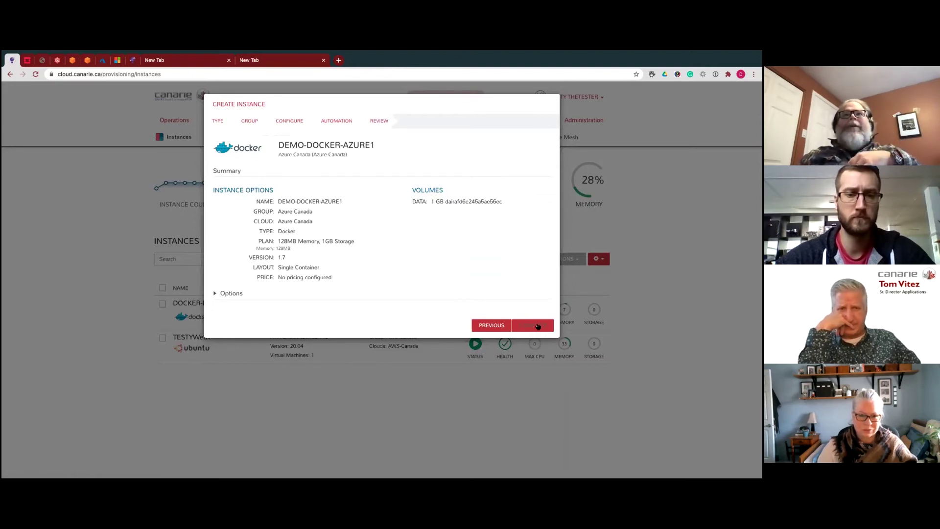
pyautogui.click(539, 327)
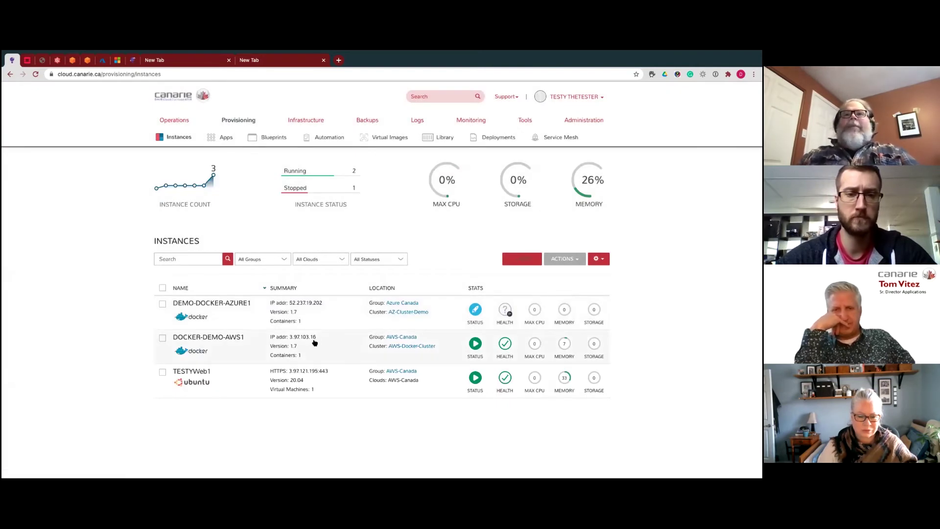
# - Delete the DOCKER-DEMO-AWS1 instance from the Instances list
pyautogui.click(162, 338)
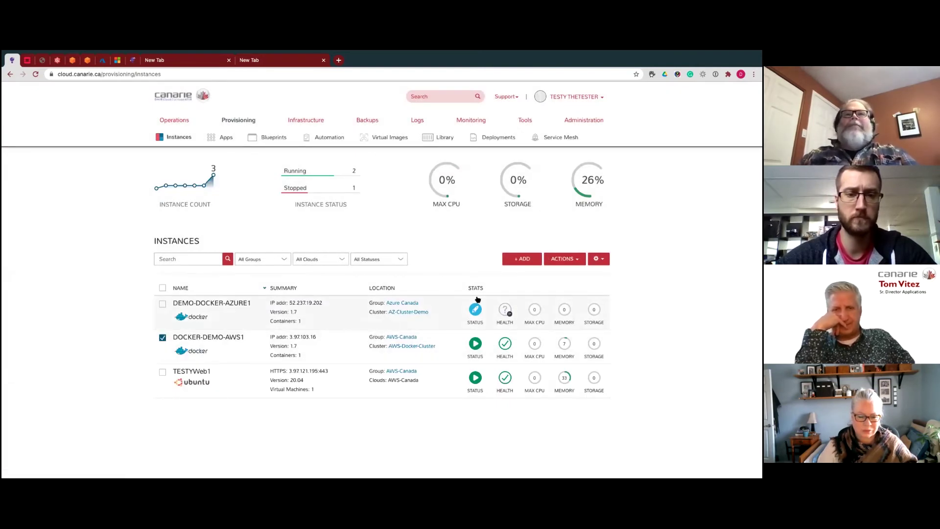
pyautogui.click(577, 262)
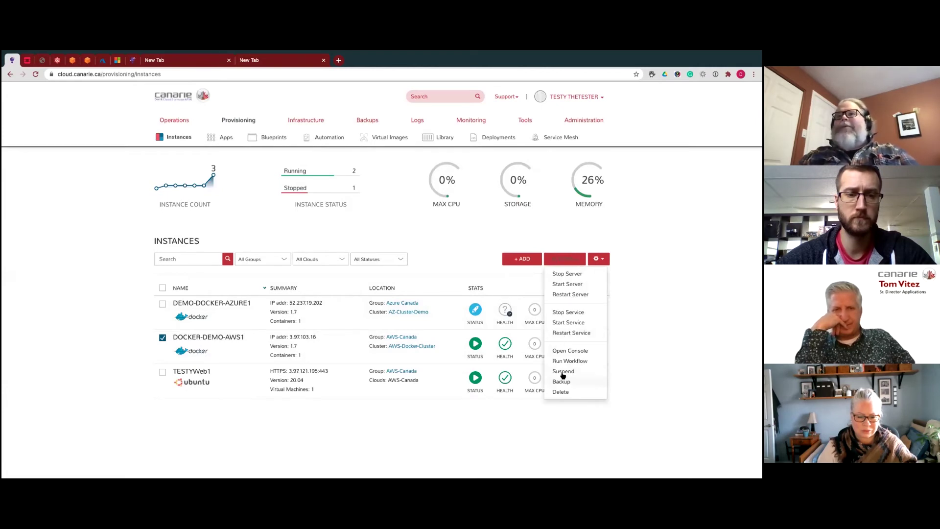
pyautogui.click(562, 392)
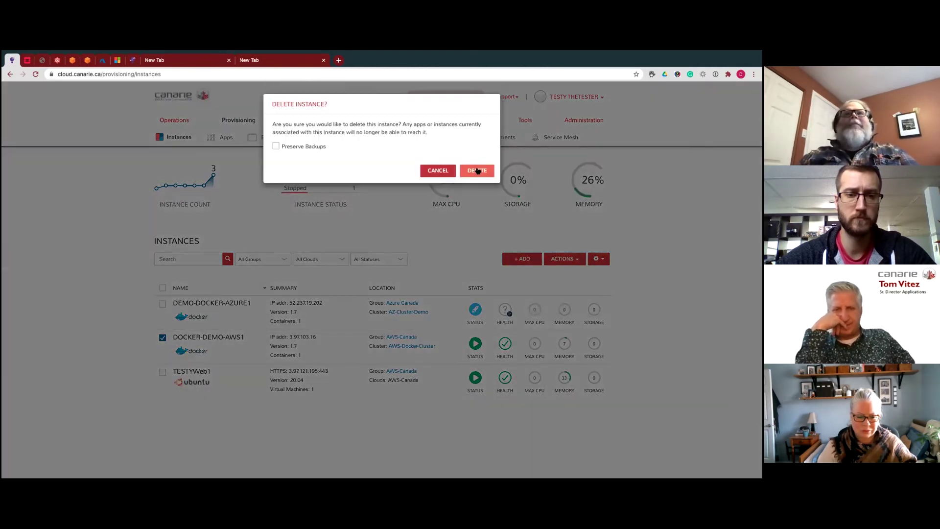
pyautogui.click(479, 168)
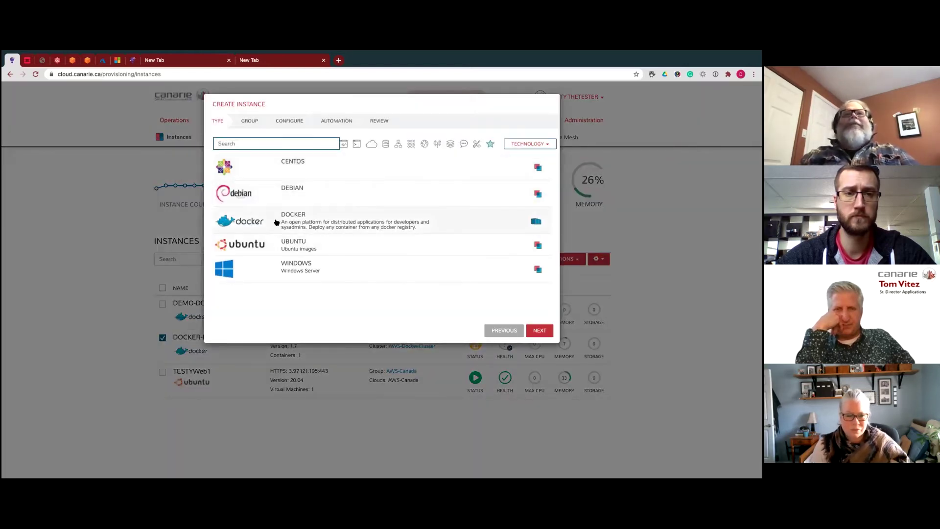
# - Start a Docker instance in the AWS-Canada group named Docker-DEMO-AWS-1
pyautogui.click(277, 223)
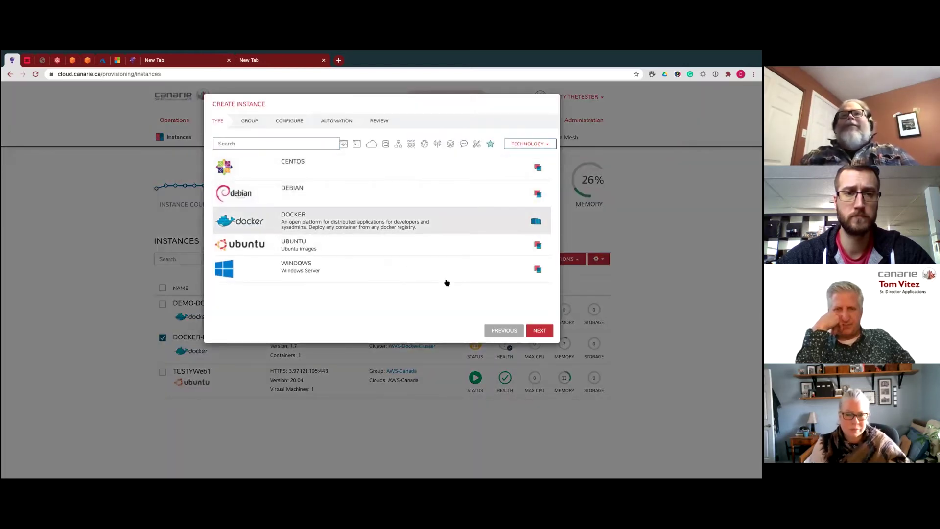
pyautogui.click(540, 330)
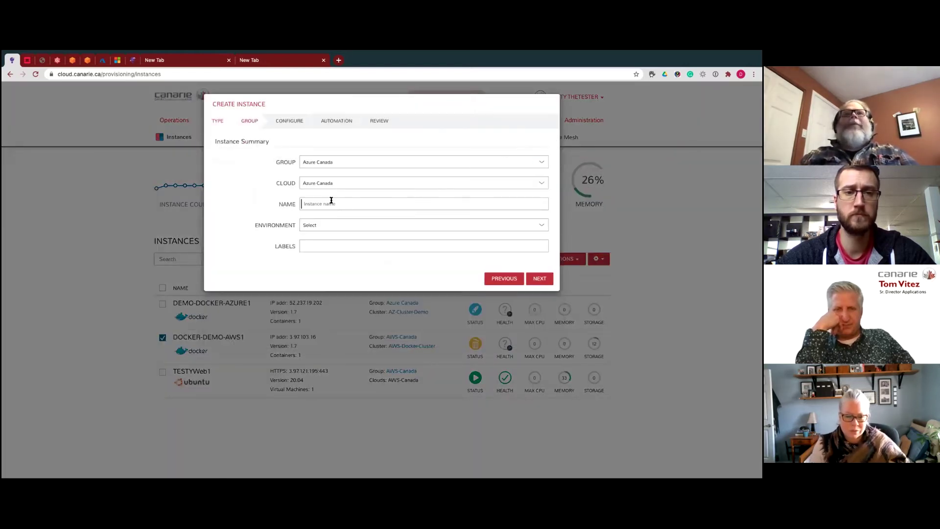
pyautogui.click(329, 165)
pyautogui.click(351, 156)
pyautogui.click(320, 203)
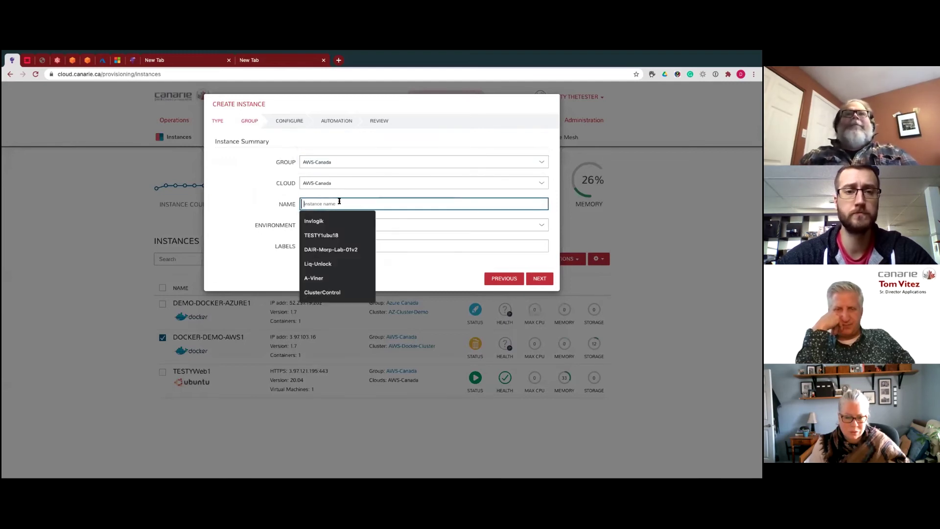
pyautogui.write('Docker')
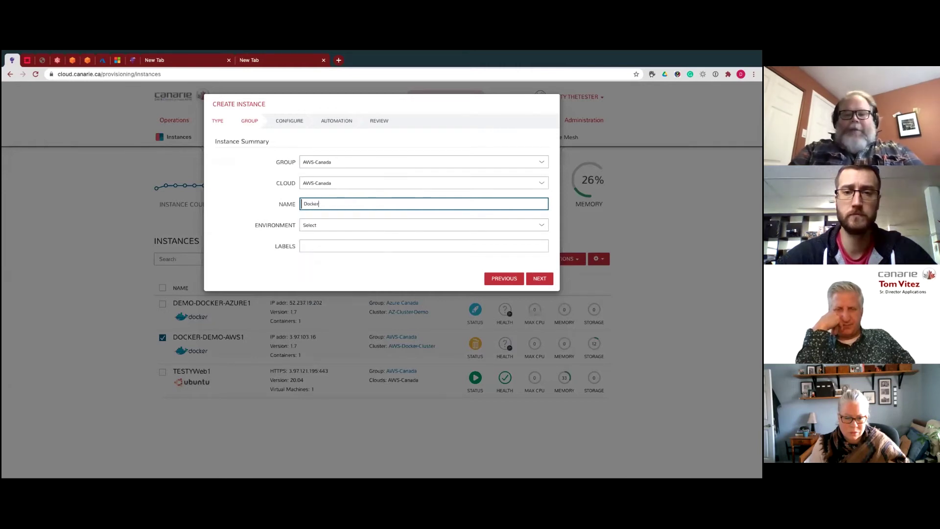
pyautogui.write('-DEM-A')
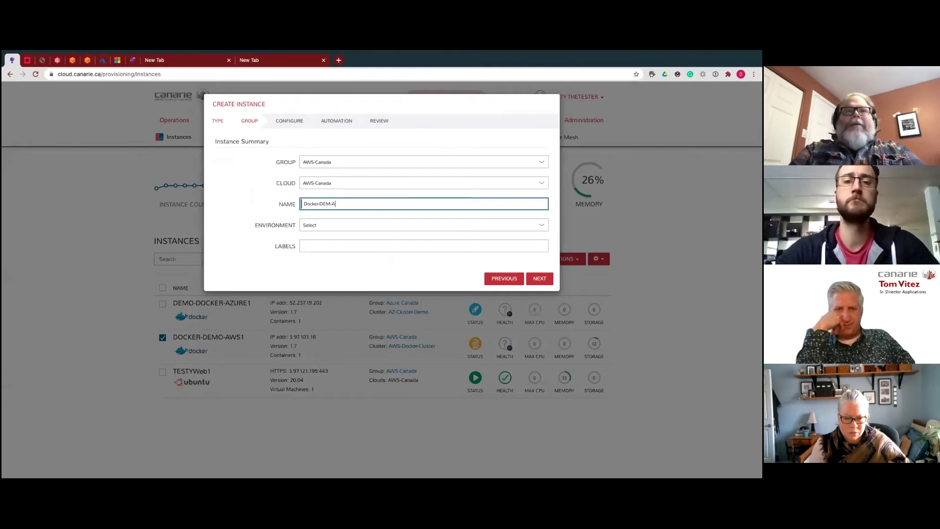
pyautogui.write('WS-1')
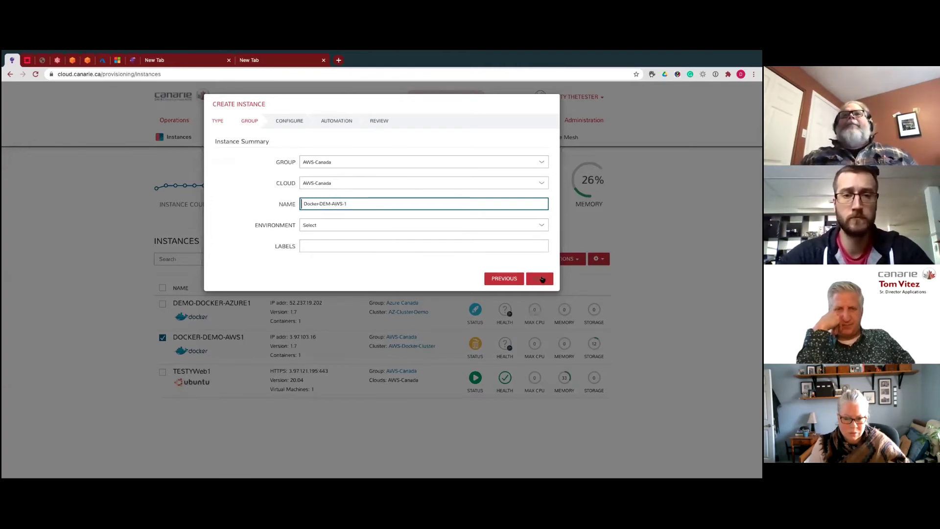
pyautogui.click(331, 204)
pyautogui.write('O')
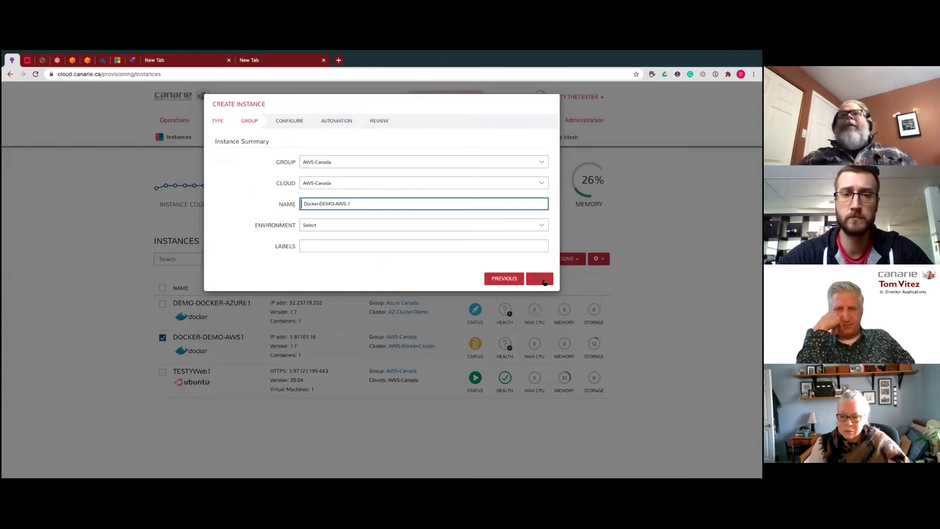
pyautogui.click(540, 278)
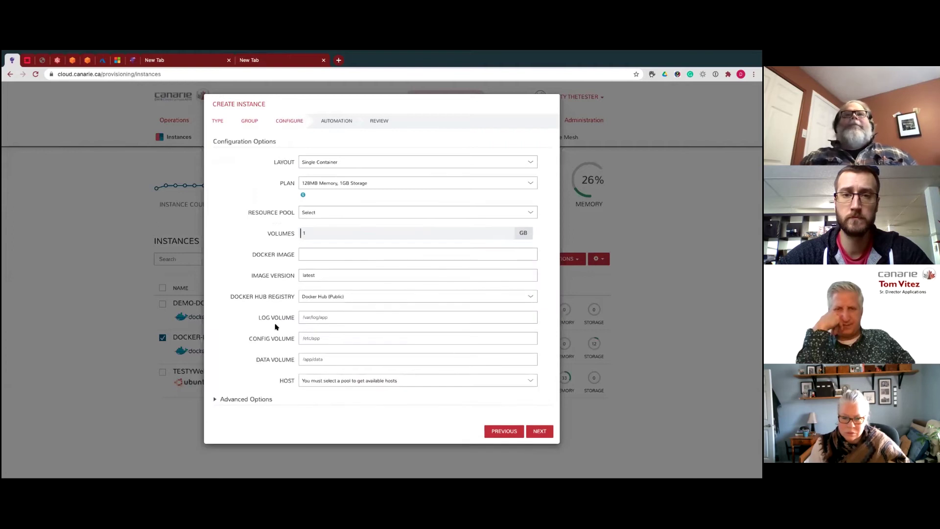
# - Set the resource pool to AWS-Docker-Cluster and the Docker image to httpd
pyautogui.click(345, 212)
pyautogui.click(346, 218)
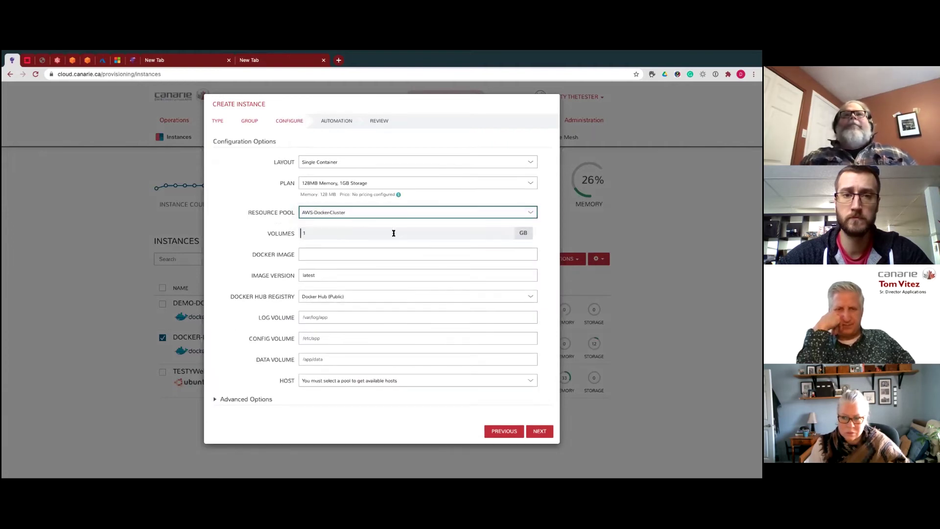
pyautogui.click(314, 253)
pyautogui.write('http')
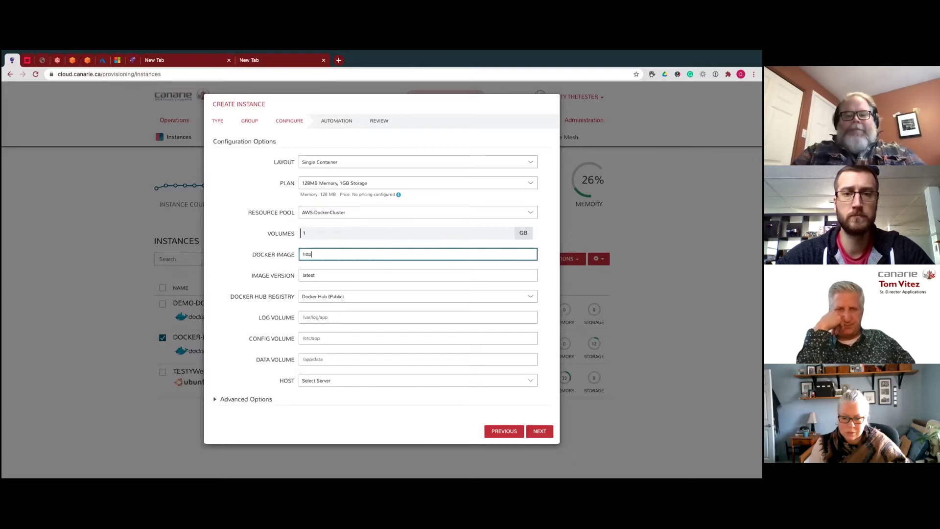
pyautogui.write('d')
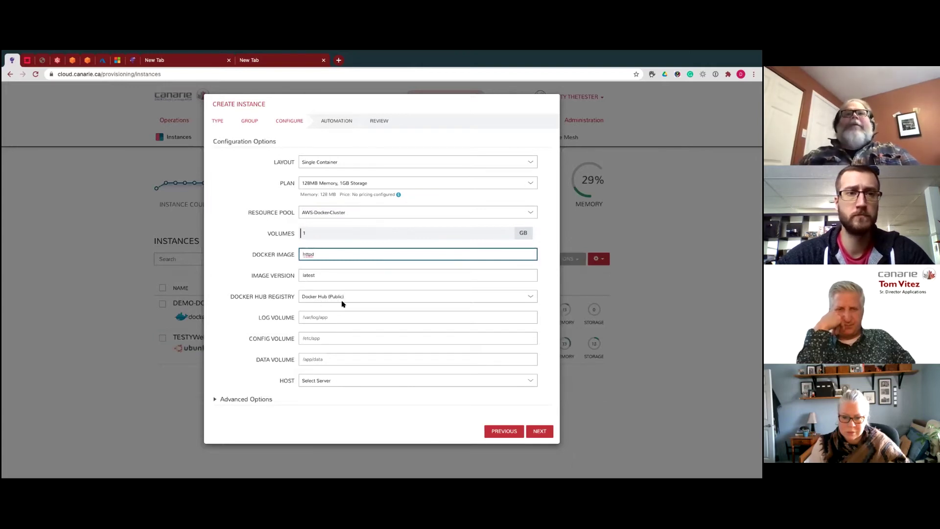
# - Under Advanced Options, add a port named httpd on port 80
pyautogui.click(246, 399)
pyautogui.scroll(-3, 246, 399)
pyautogui.click(309, 394)
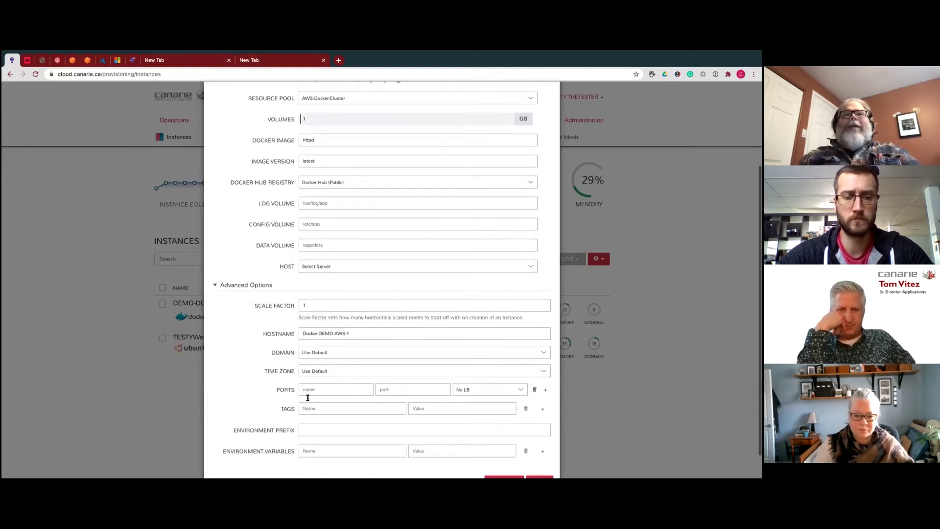
pyautogui.scroll(-1, 321, 410)
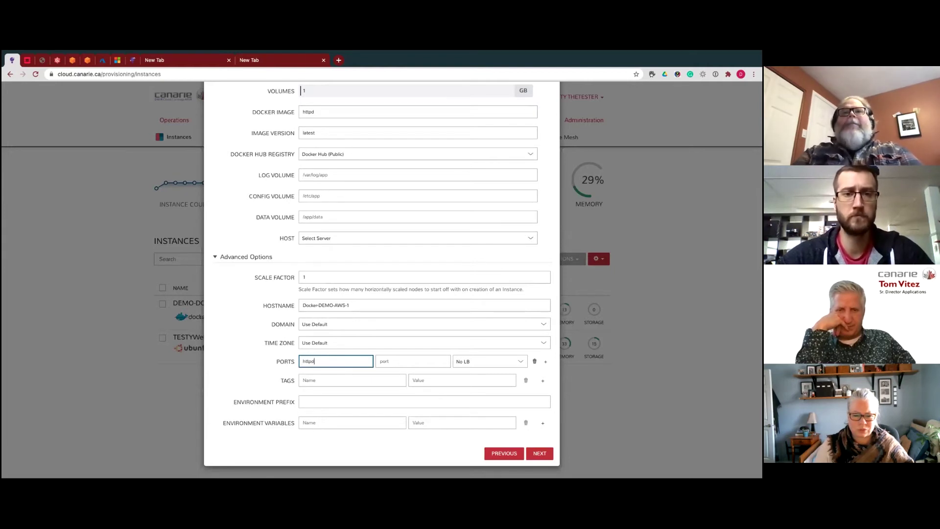
pyautogui.click(394, 360)
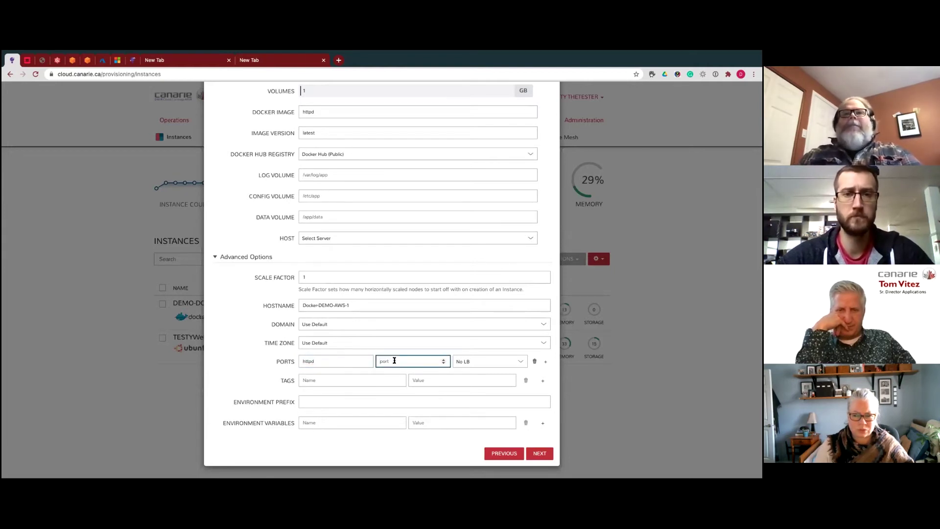
pyautogui.write('80')
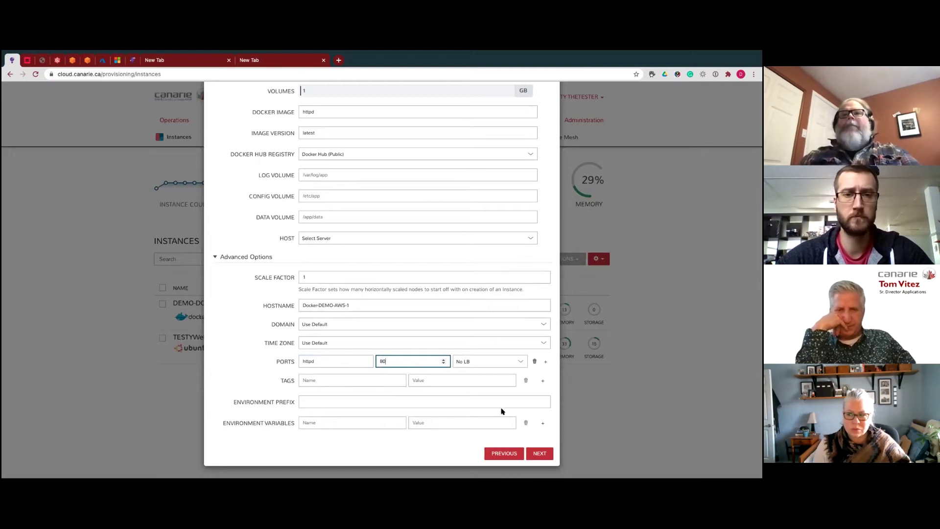
# - Skip the automation settings, review, and complete creation of Docker-DEMO-AWS-1
pyautogui.click(540, 454)
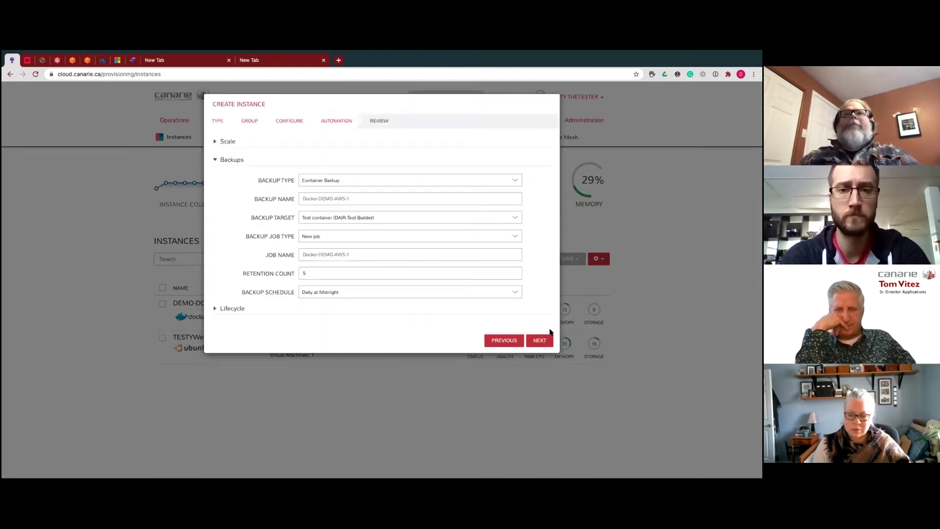
pyautogui.click(543, 341)
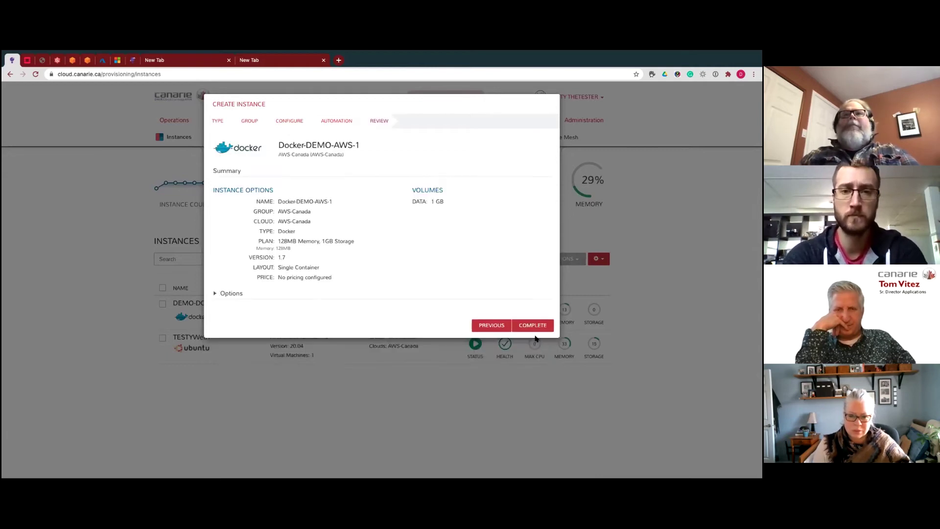
pyautogui.click(534, 329)
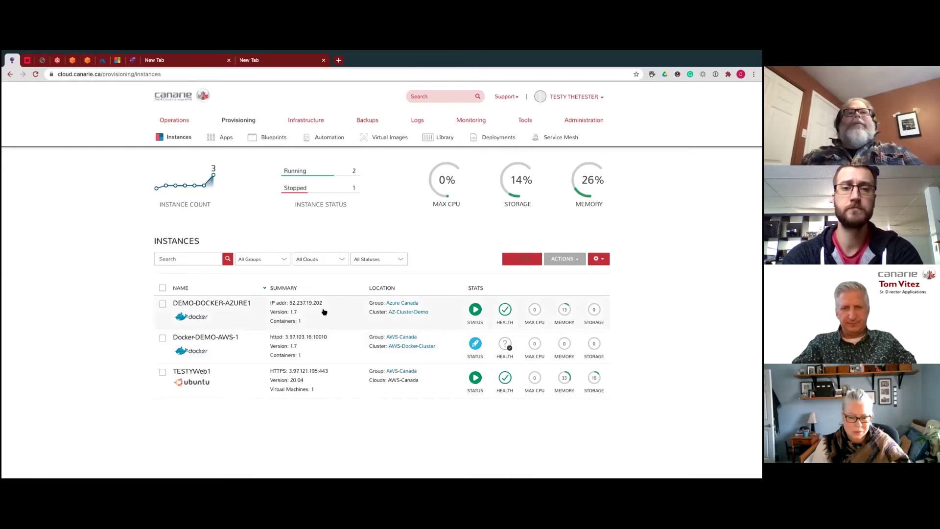
# - Open DEMO-DOCKER-AZURE1's details and select its container IP 52.237.19.202
pyautogui.click(243, 312)
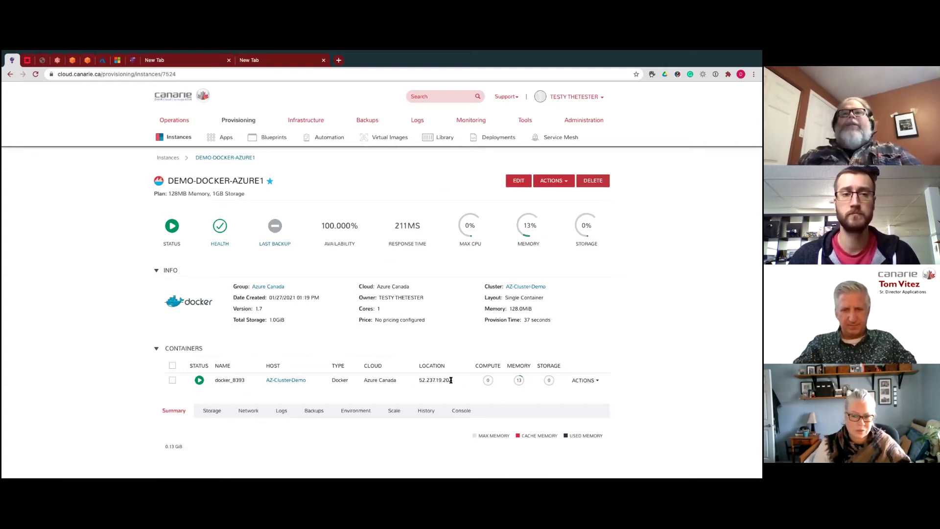
pyautogui.moveTo(451, 381); pyautogui.dragTo(419, 379)
pyautogui.hotkey('ctrl', 'c')
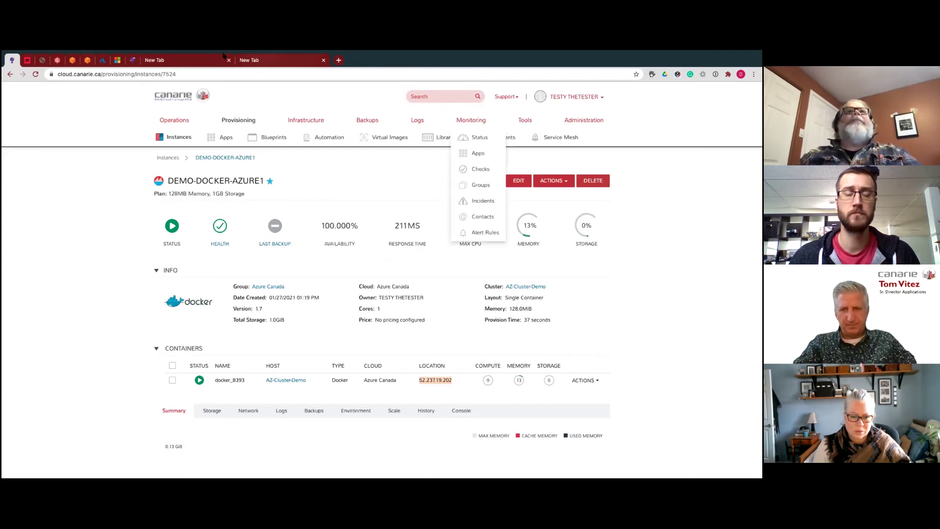
pyautogui.click(200, 67)
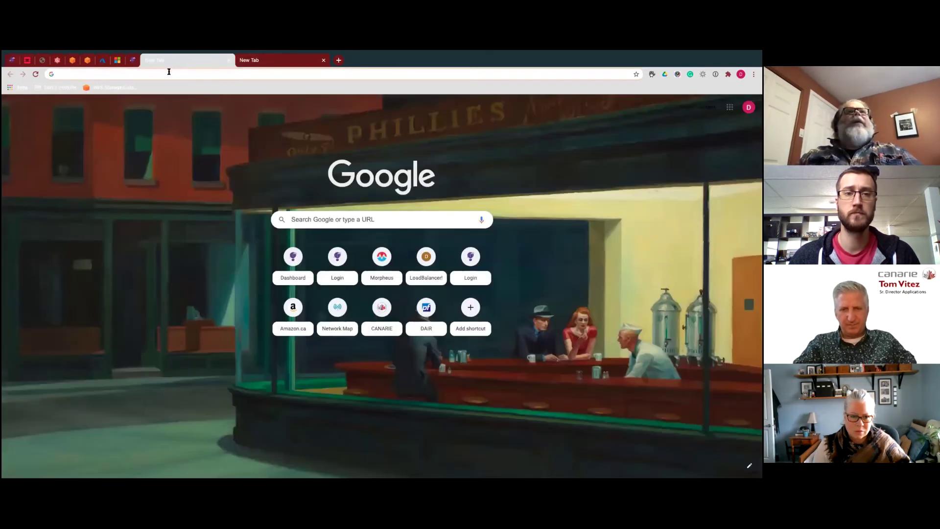
pyautogui.click(169, 72)
pyautogui.write('http://')
pyautogui.hotkey('ctrl', 'v')
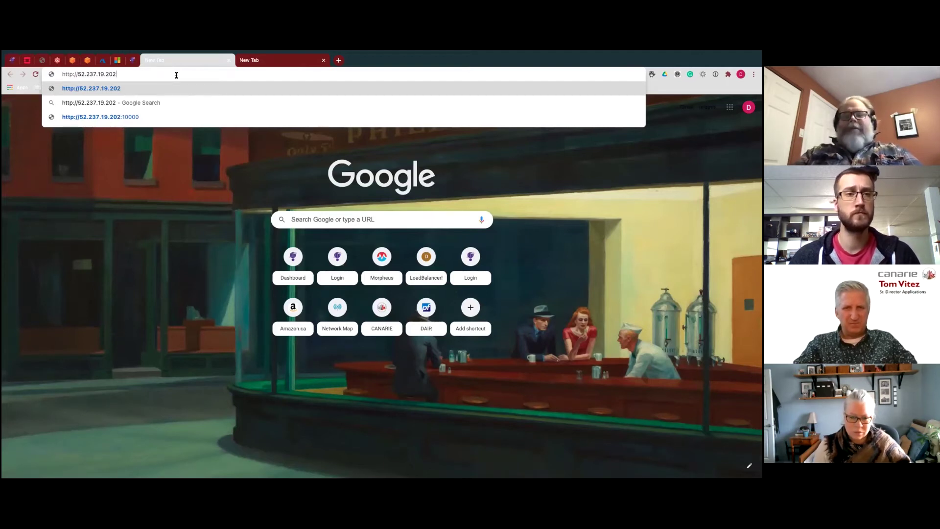
pyautogui.press('Return')
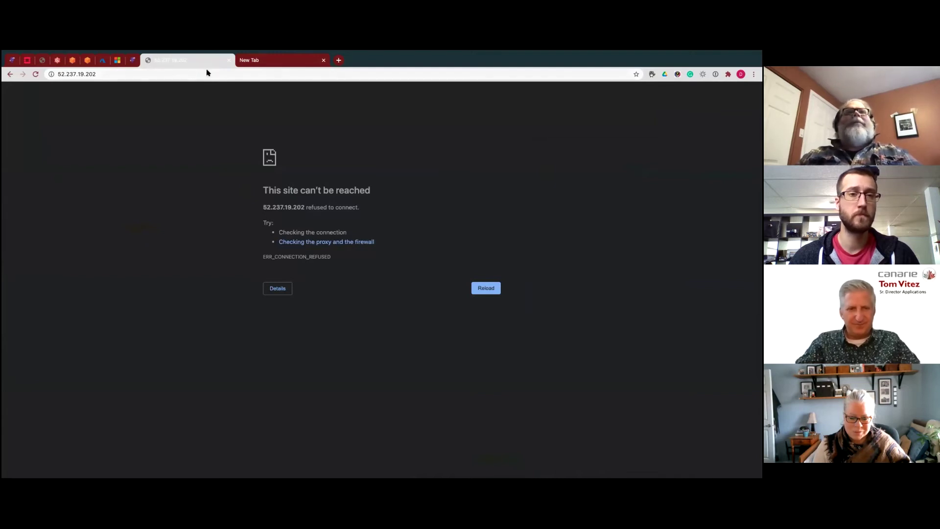
pyautogui.press('super+1')
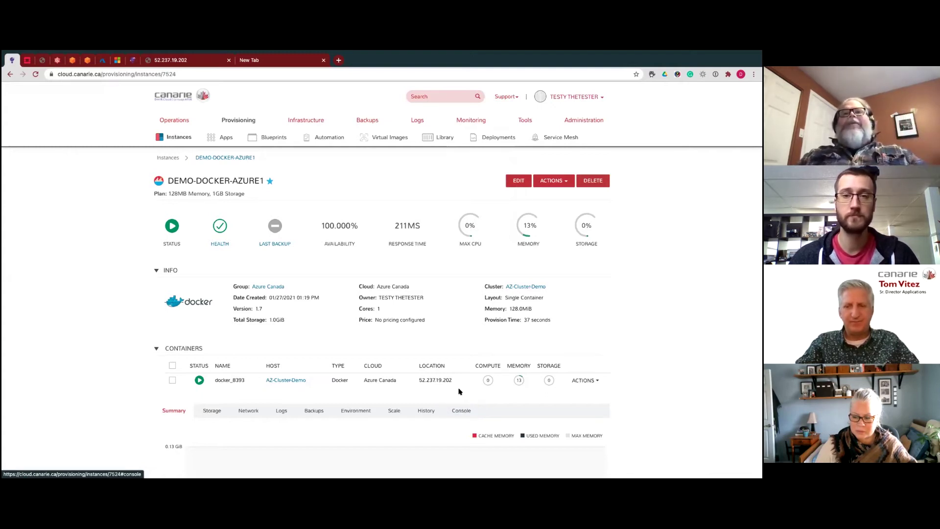
# - Open the docker_8393 container console and look over its apache2 root shell
pyautogui.click(467, 413)
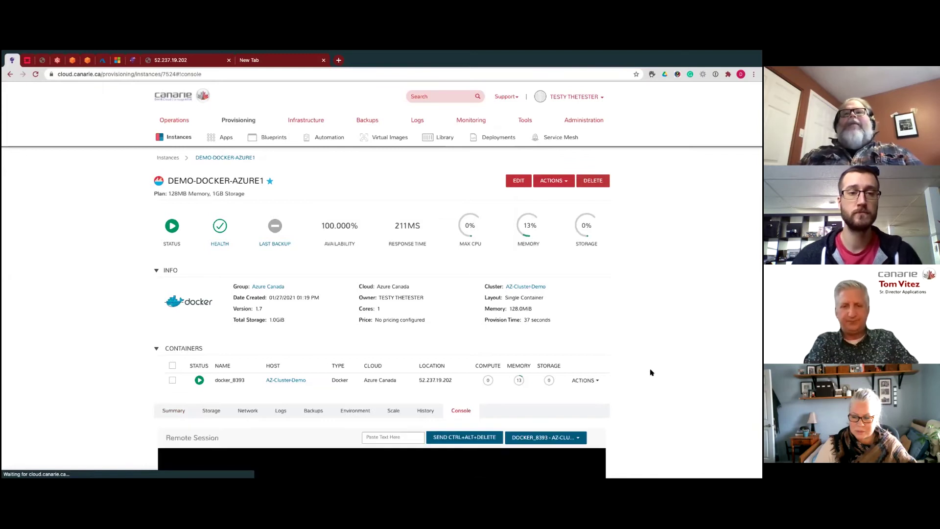
pyautogui.scroll(-3, 647, 368)
pyautogui.scroll(-3, 642, 370)
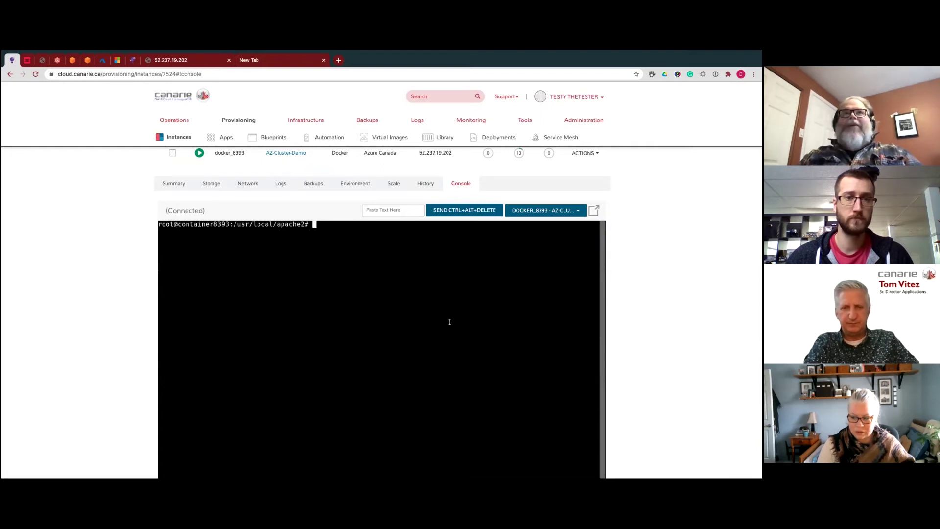
pyautogui.scroll(1, 645, 332)
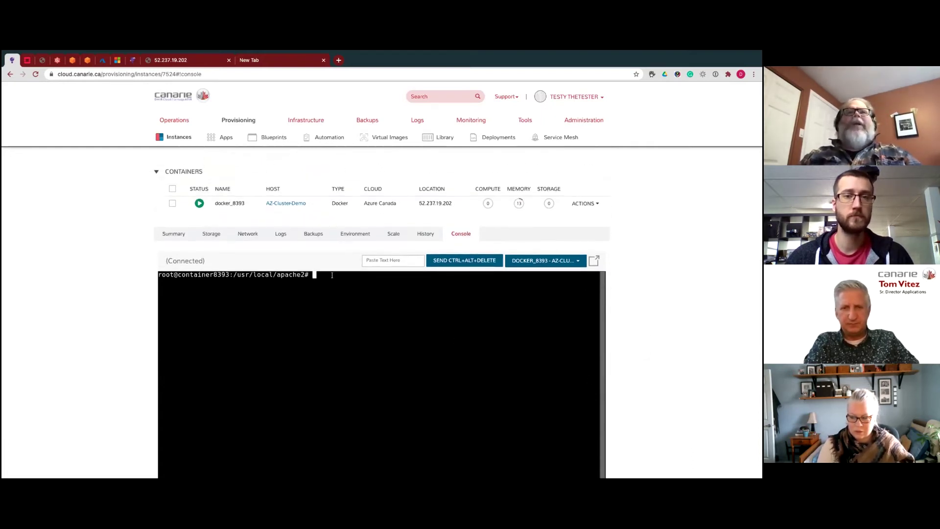
pyautogui.scroll(2, 717, 245)
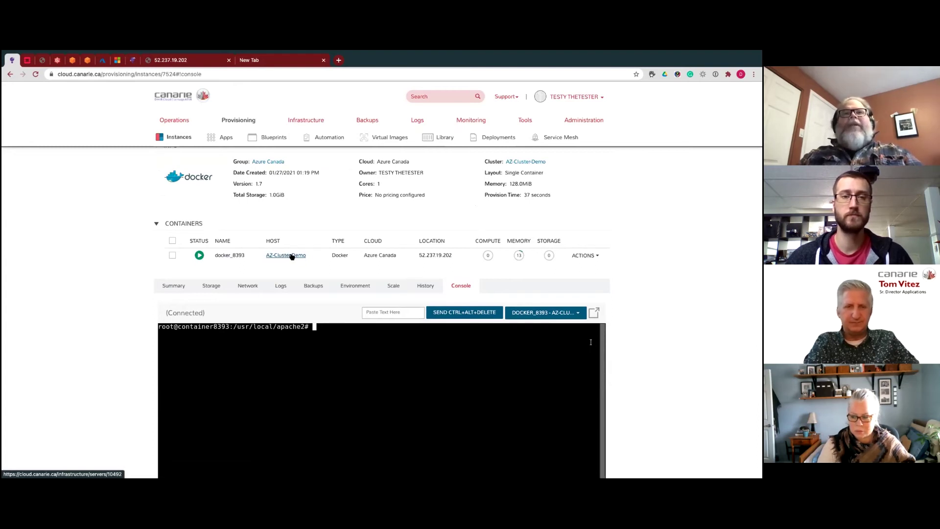
# - On the AZ-Cluster-Demo host console, run 'sudo docker ps' with the sudo password to list containers
pyautogui.click(292, 256)
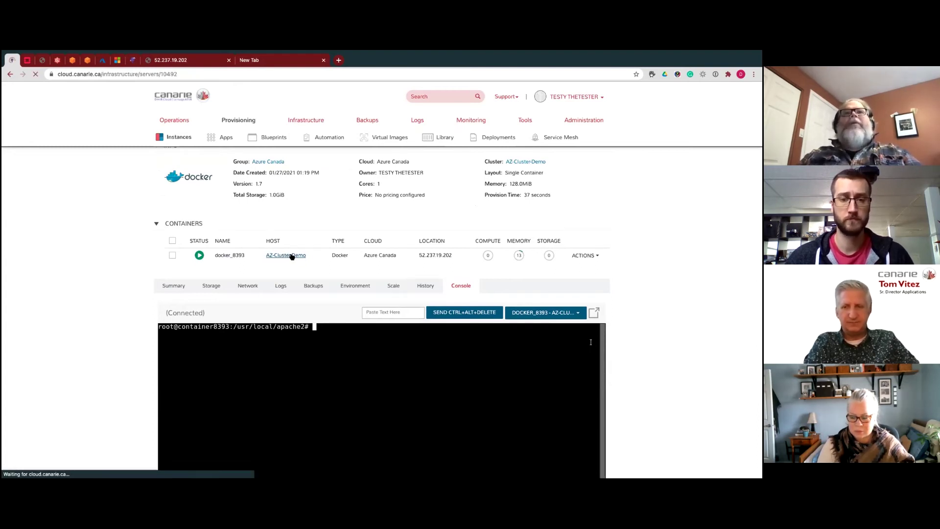
pyautogui.click(430, 447)
pyautogui.scroll(-5, 561, 375)
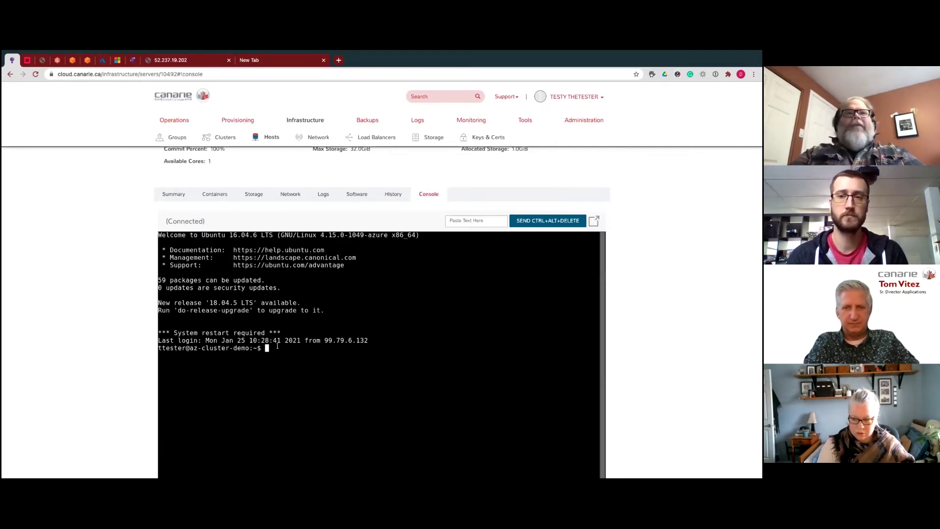
pyautogui.write('SUdo')
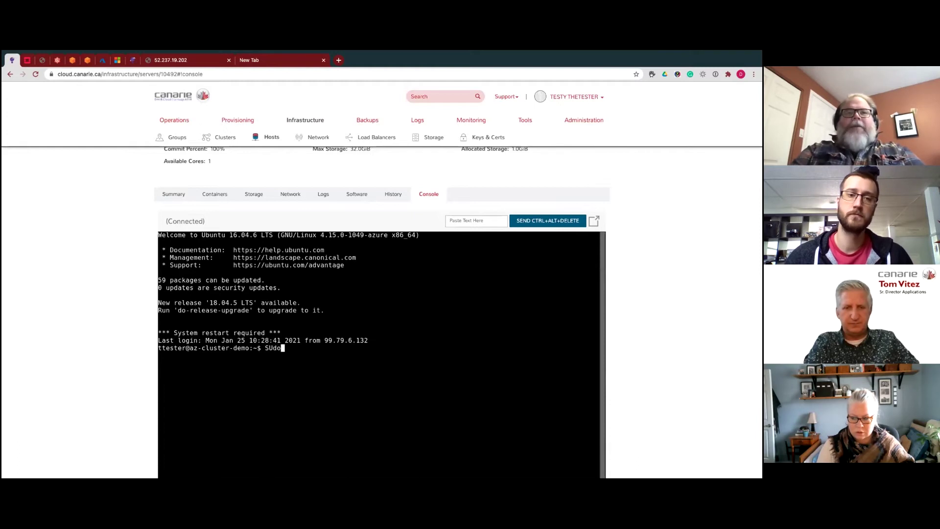
pyautogui.press('BackSpace')
pyautogui.press('BackSpace')
pyautogui.press('BackSpace')
pyautogui.press('BackSpace')
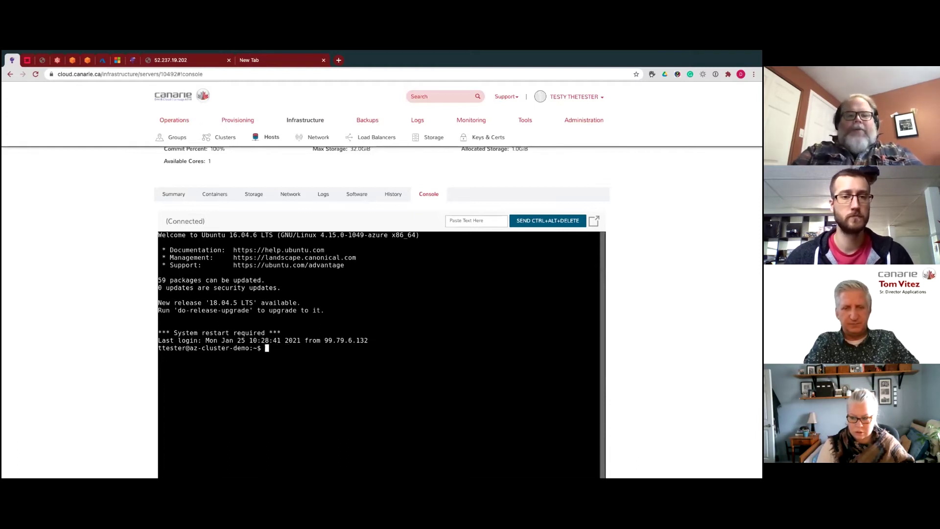
pyautogui.write('sudo ')
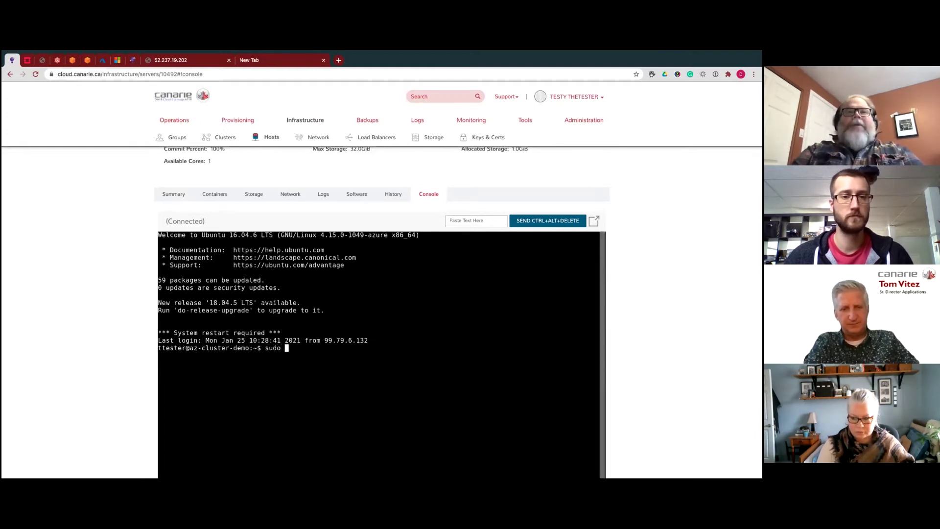
pyautogui.write('docke')
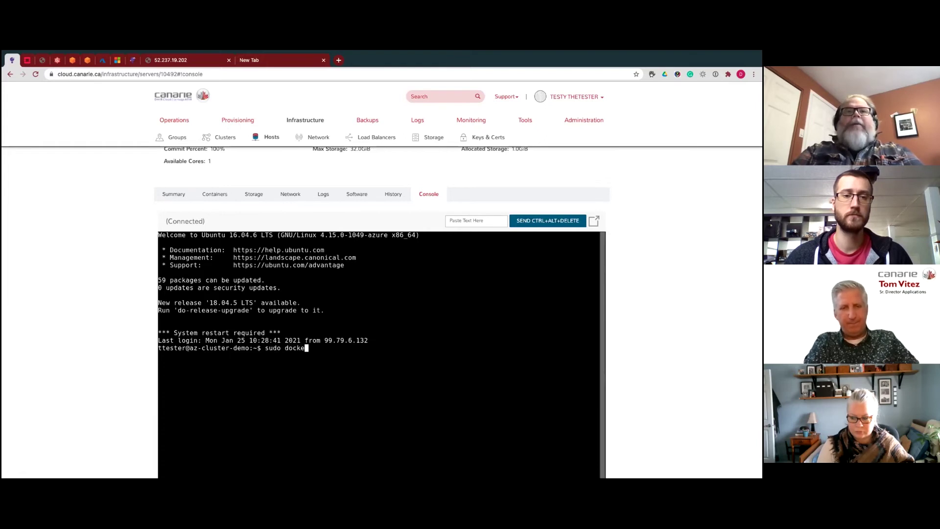
pyautogui.write('r ')
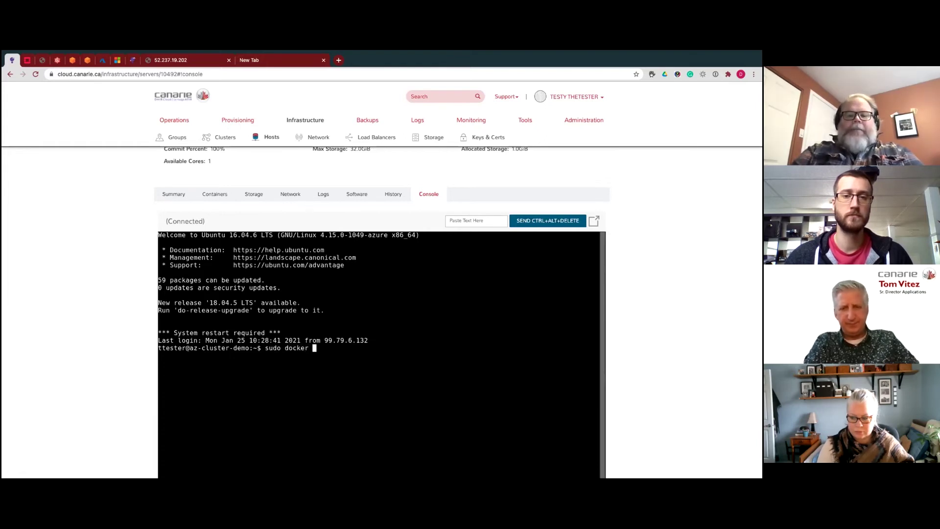
pyautogui.write('ps')
pyautogui.press('Return')
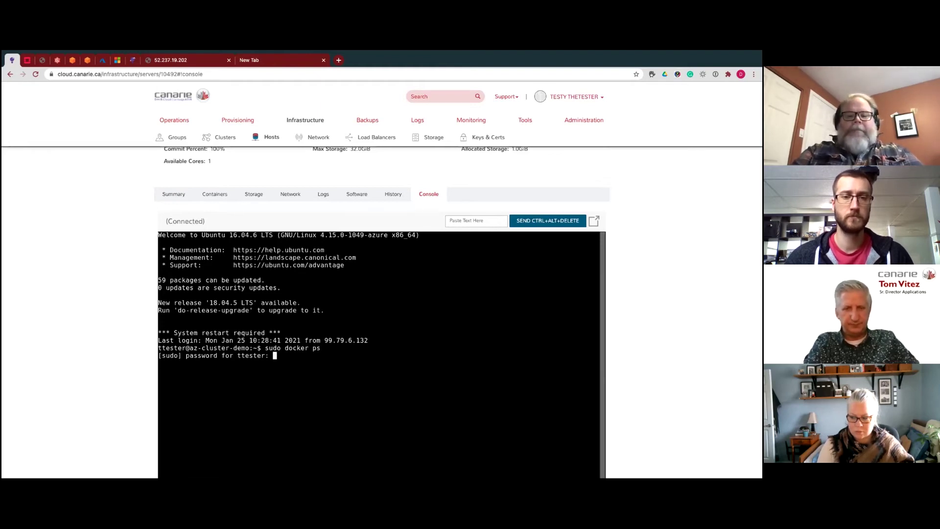
pyautogui.press('Return')
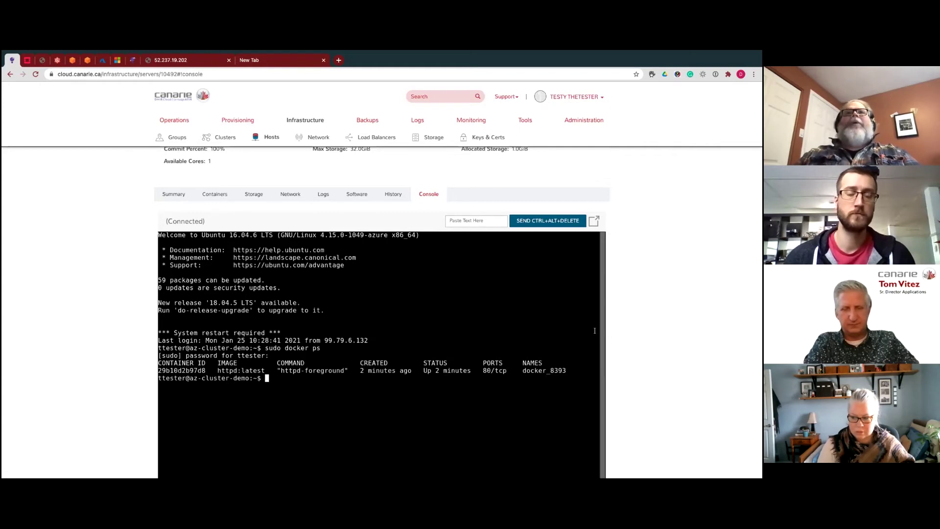
pyautogui.scroll(5, 644, 346)
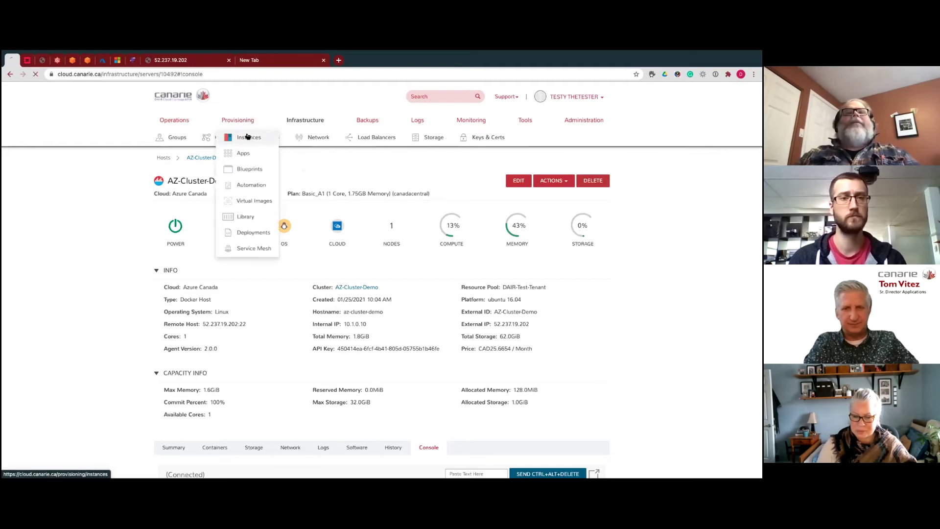
# - Select DEMO-DOCKER-AZURE1 in Provisioning > Instances and delete it via Actions > Delete
pyautogui.click(251, 134)
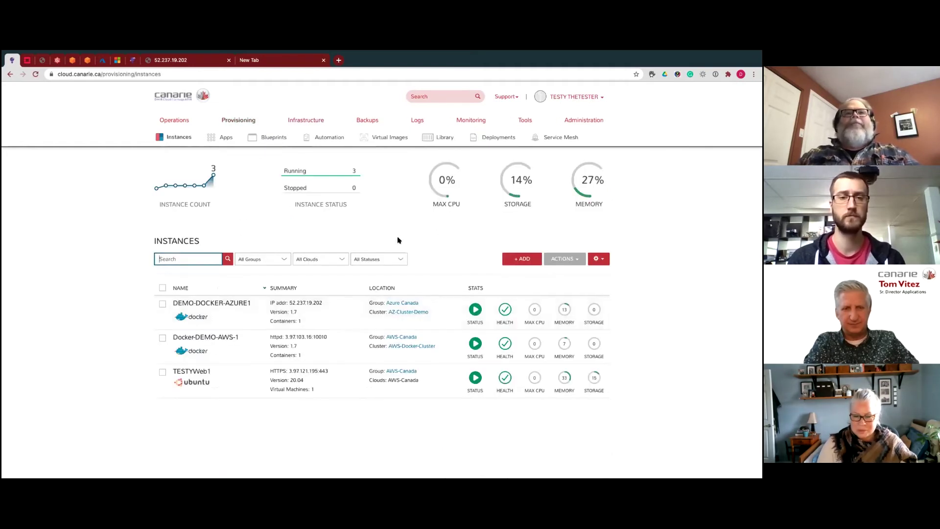
pyautogui.scroll(-2, 407, 238)
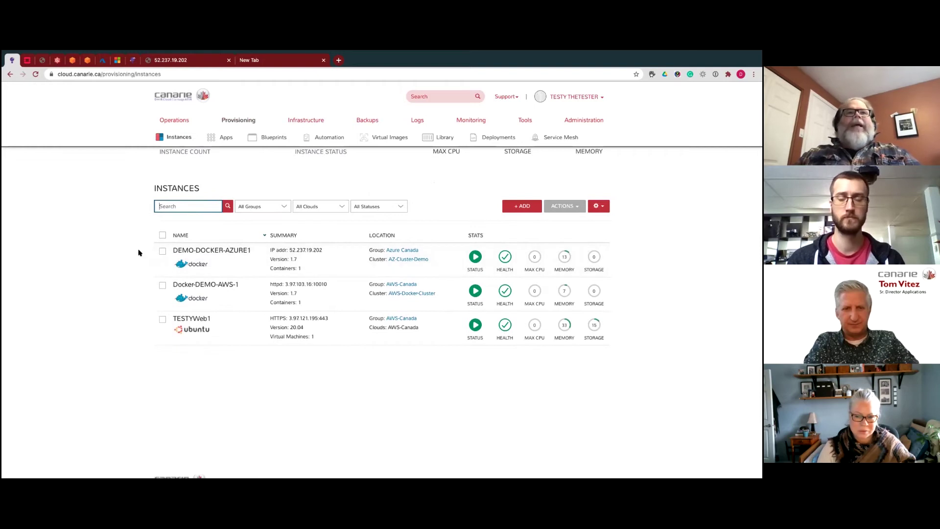
pyautogui.click(163, 250)
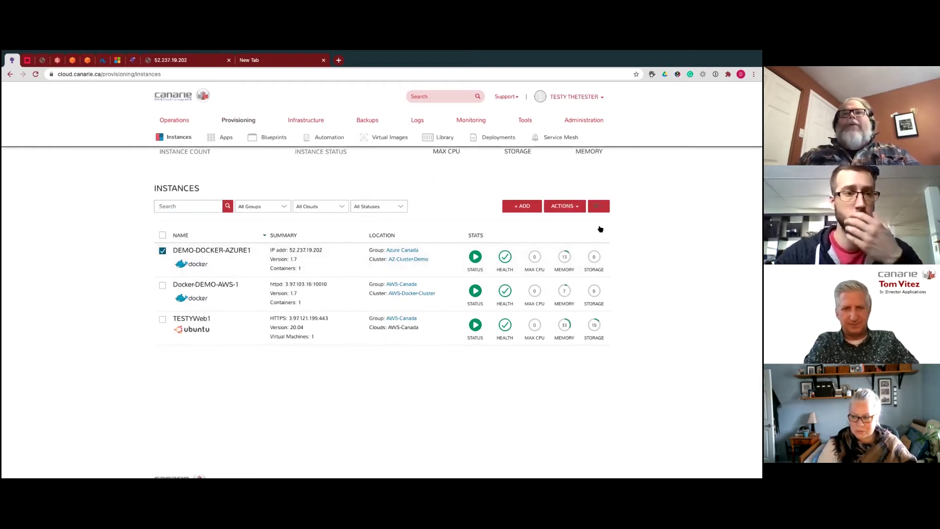
pyautogui.click(574, 206)
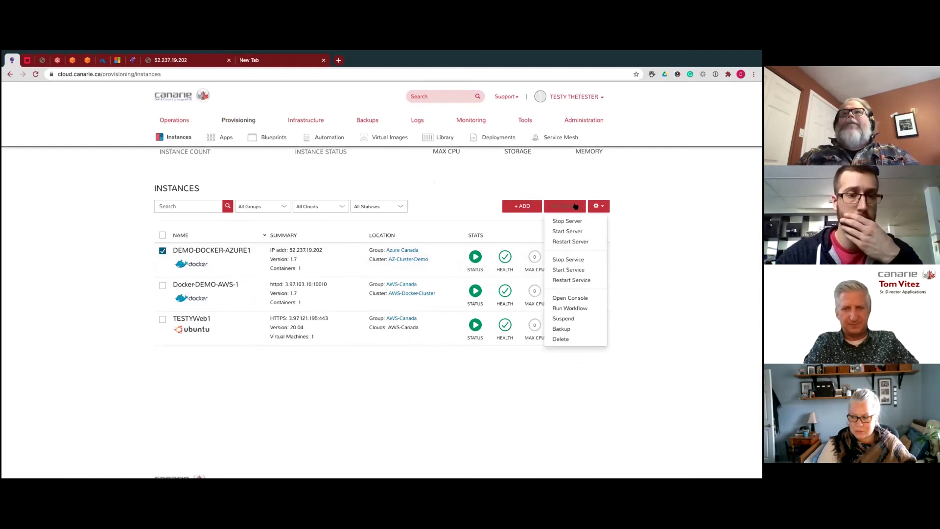
pyautogui.click(567, 337)
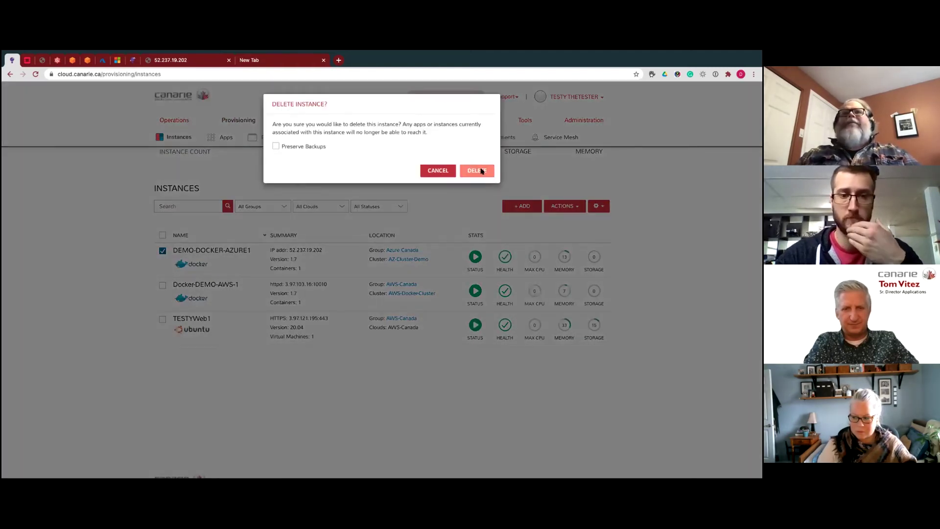
pyautogui.click(482, 171)
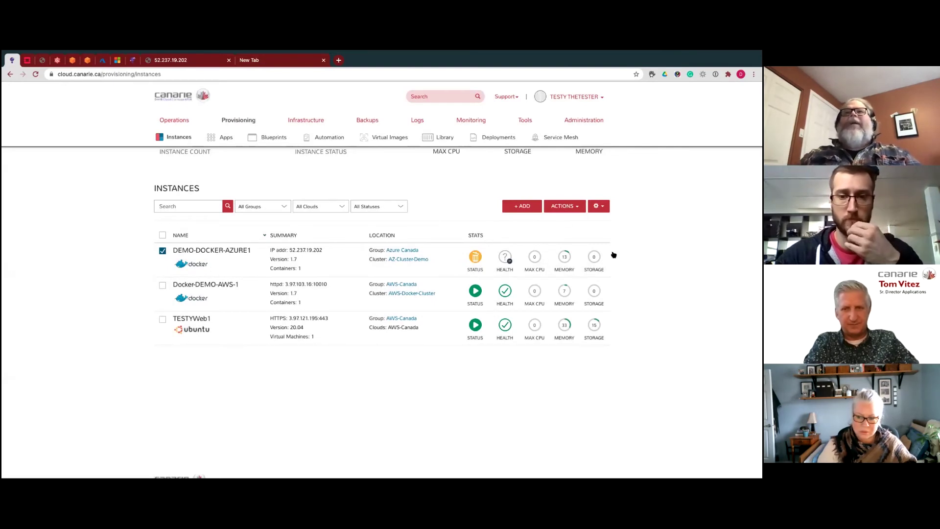
# - Start a new Docker instance named DEMO-DOCKER-AZure1 and reach its configuration step
pyautogui.click(520, 204)
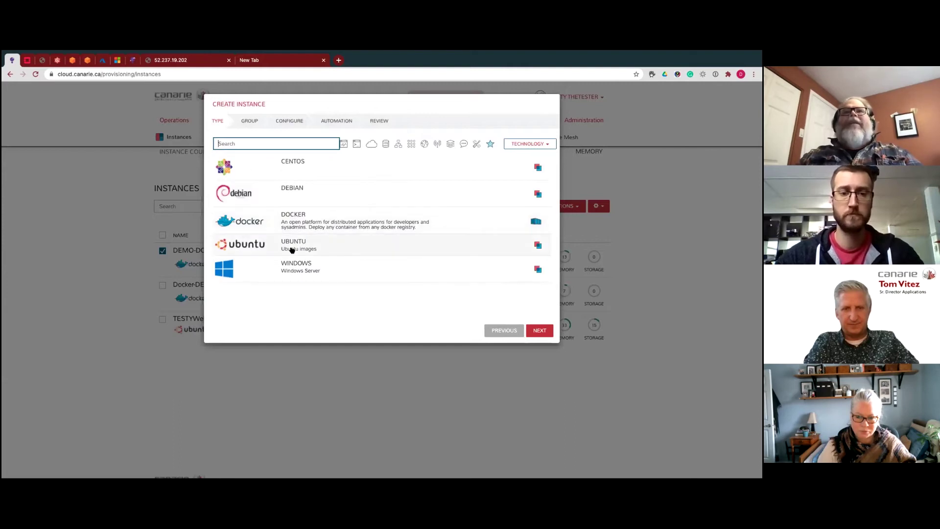
pyautogui.click(296, 216)
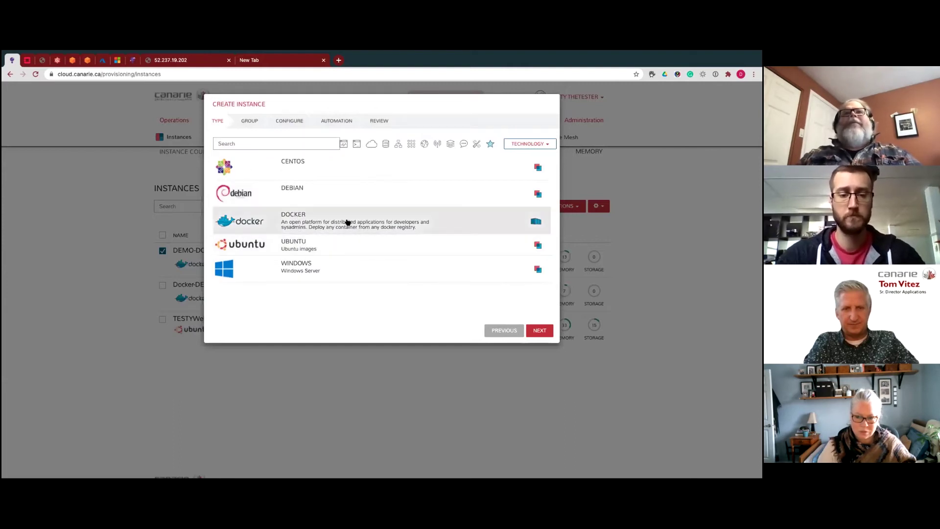
pyautogui.click(538, 331)
pyautogui.click(316, 203)
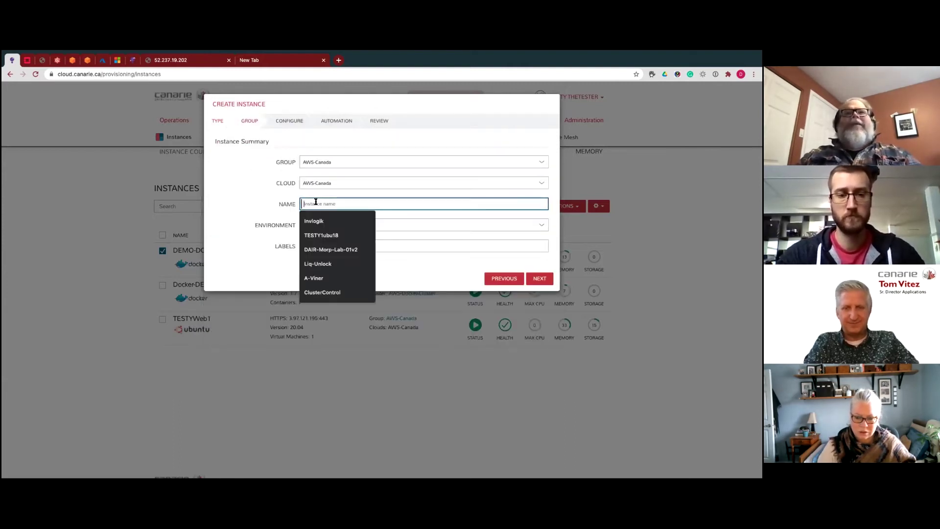
pyautogui.write('DE')
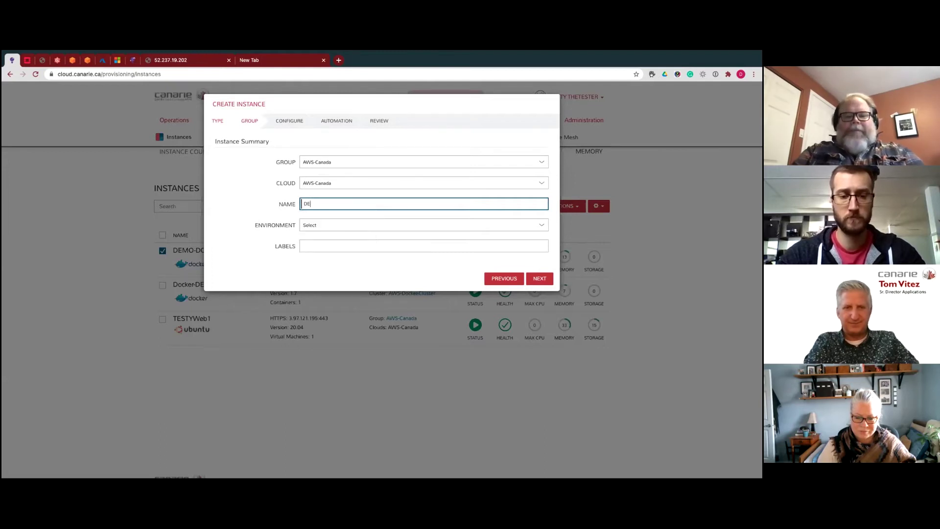
pyautogui.write('MO-DOcker')
pyautogui.press('BackSpace')
pyautogui.press('BackSpace')
pyautogui.press('BackSpace')
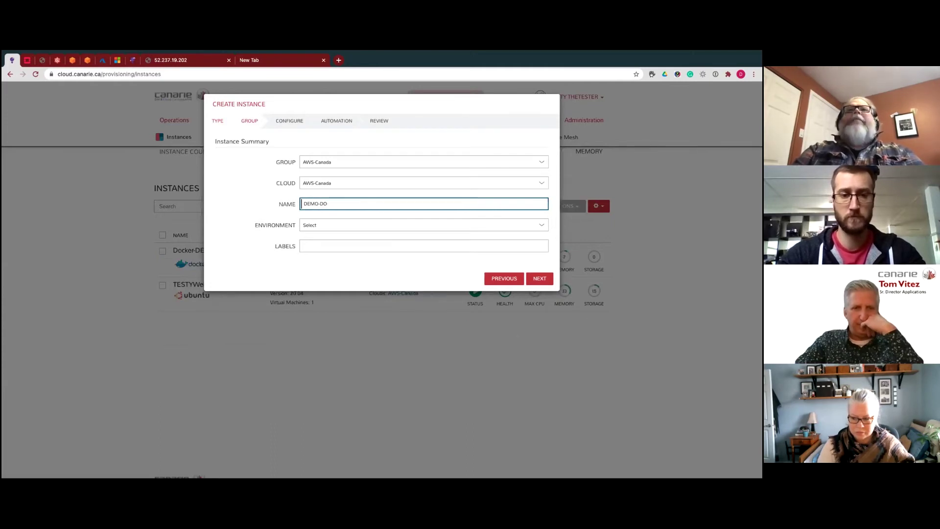
pyautogui.write('CKER-')
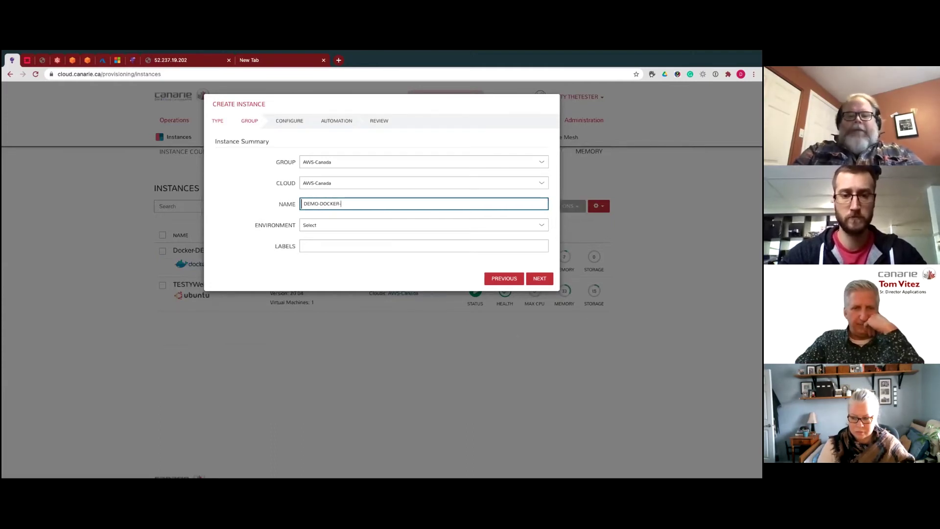
pyautogui.write('AZure')
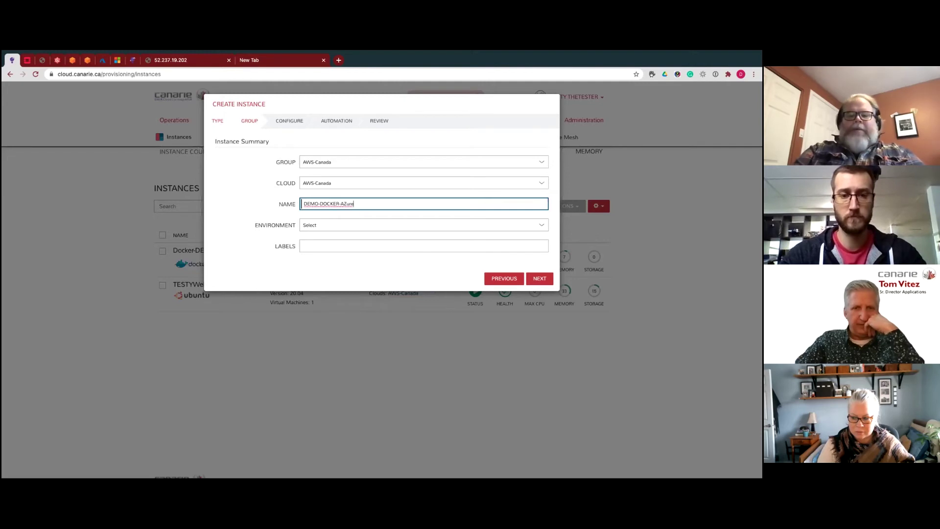
pyautogui.write('1')
pyautogui.click(545, 278)
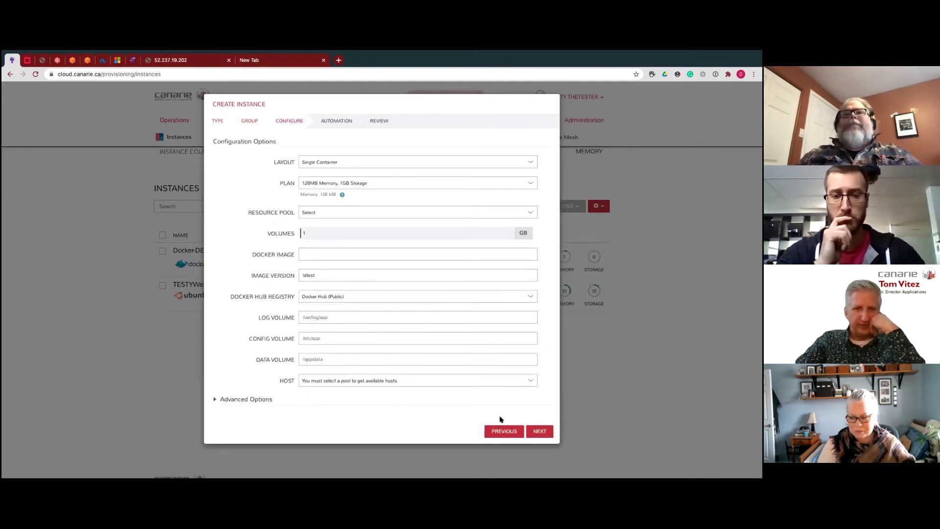
# - Go back a step and close the Create Instance dialog without saving
pyautogui.click(503, 430)
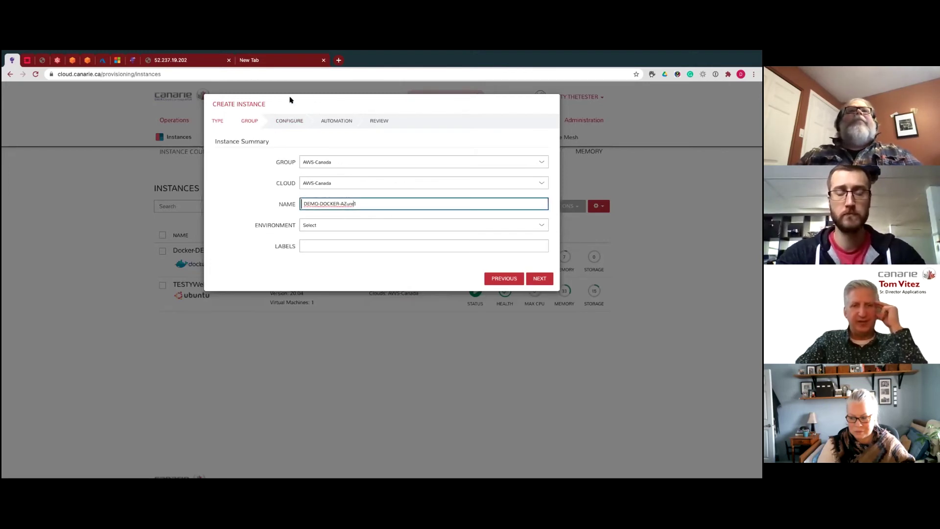
pyautogui.tripleClick(253, 100)
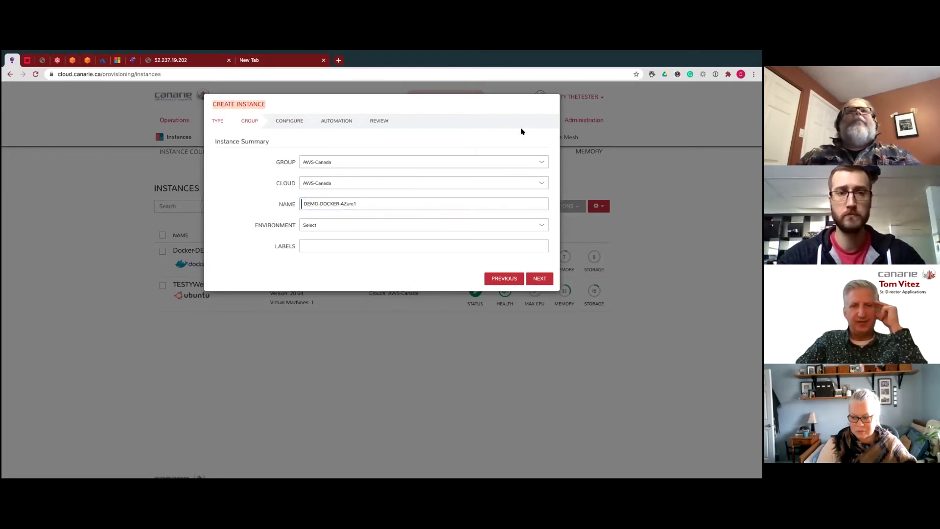
pyautogui.click(555, 100)
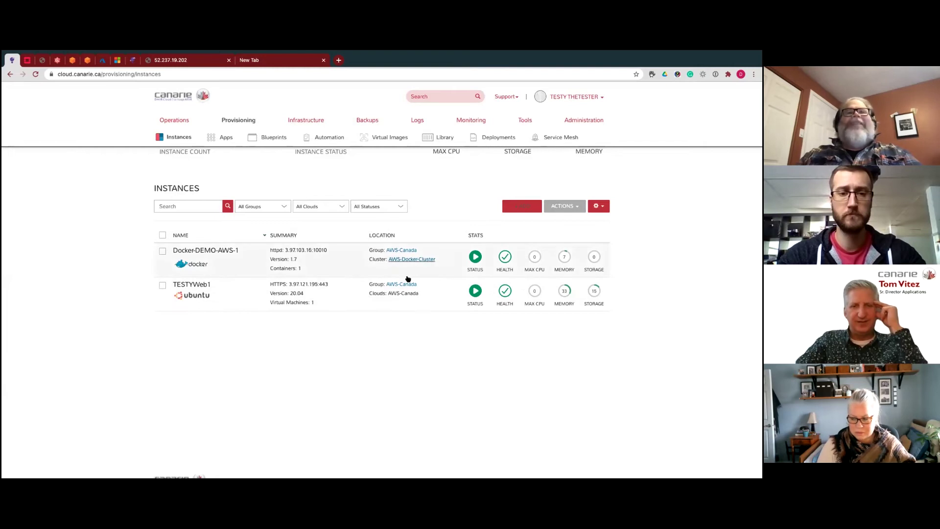
# - Start a Docker instance in the Azure Canada group named DOCKER-DEMO-AZURE1
pyautogui.click(518, 209)
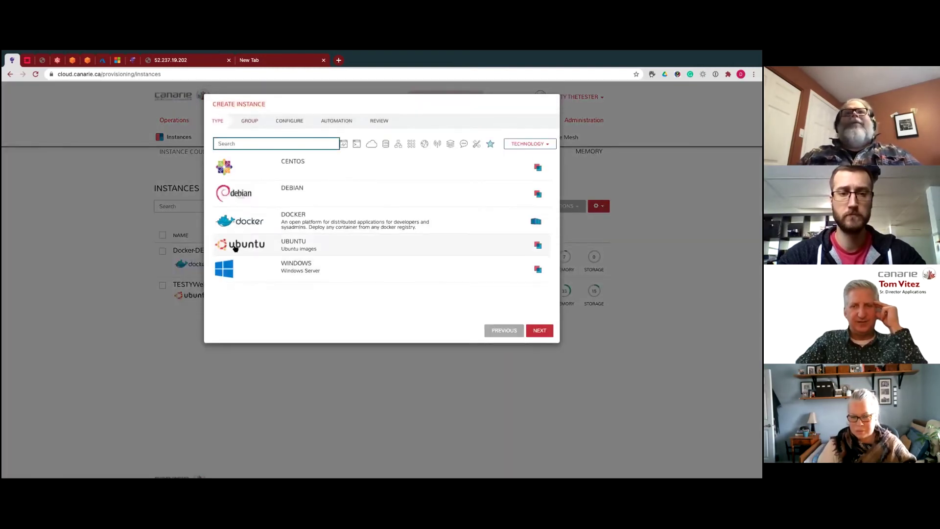
pyautogui.click(274, 221)
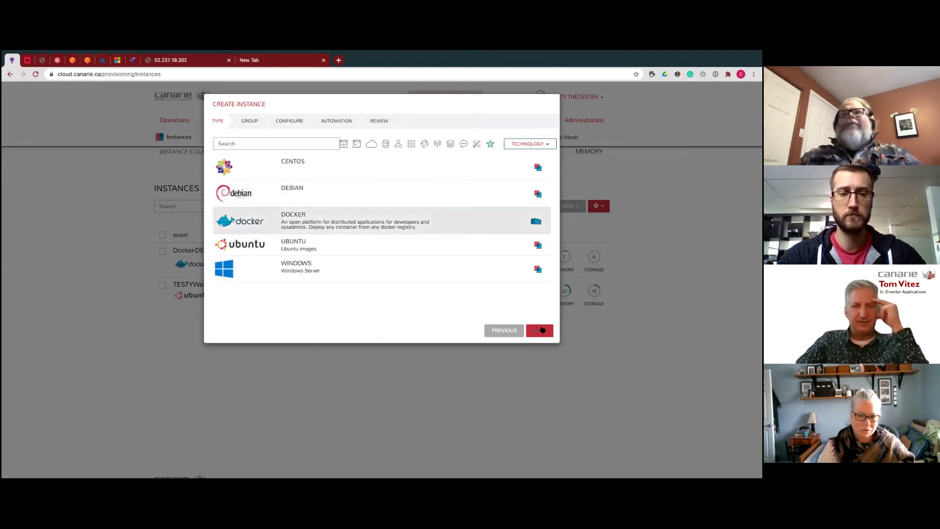
pyautogui.click(540, 331)
pyautogui.click(342, 161)
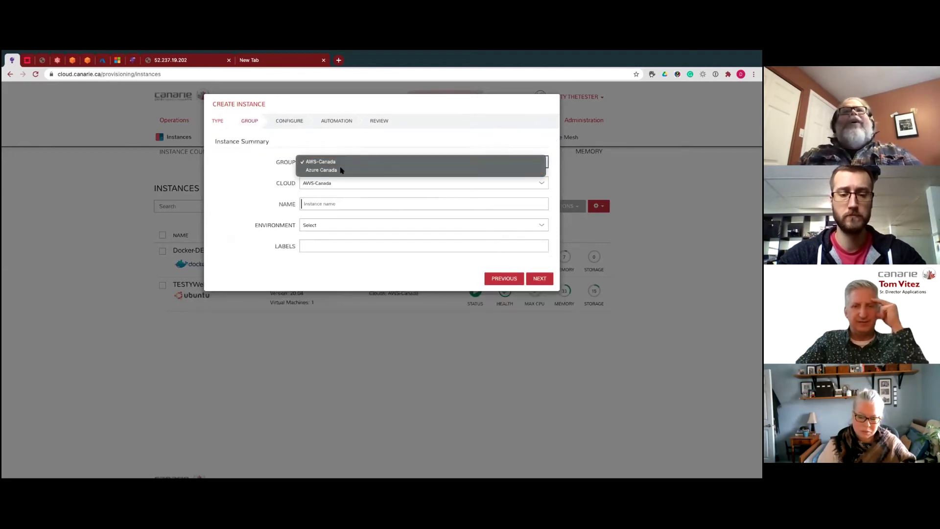
pyautogui.click(342, 170)
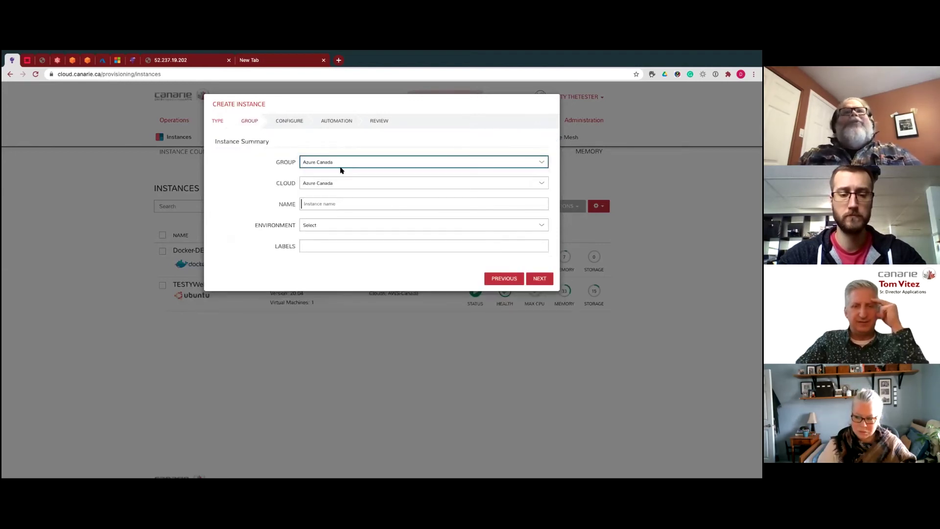
pyautogui.click(320, 202)
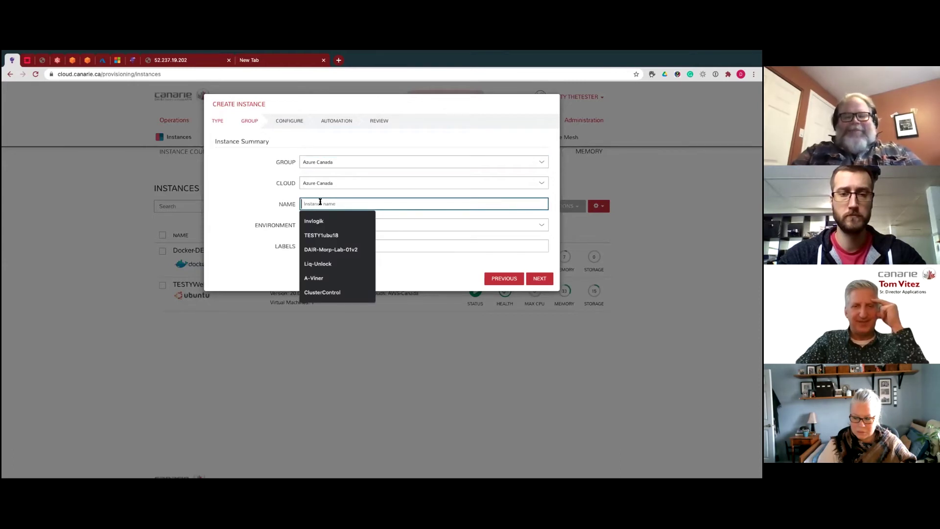
pyautogui.press('BackSpace')
pyautogui.press('BackSpace')
pyautogui.press('BackSpace')
pyautogui.press('BackSpace')
pyautogui.press('BackSpace')
pyautogui.press('BackSpace')
pyautogui.press('BackSpace')
pyautogui.press('BackSpace')
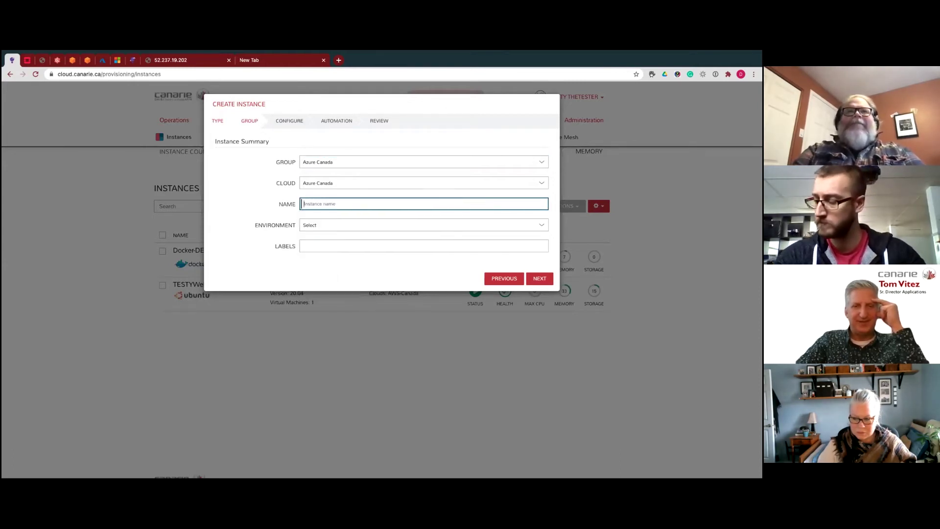
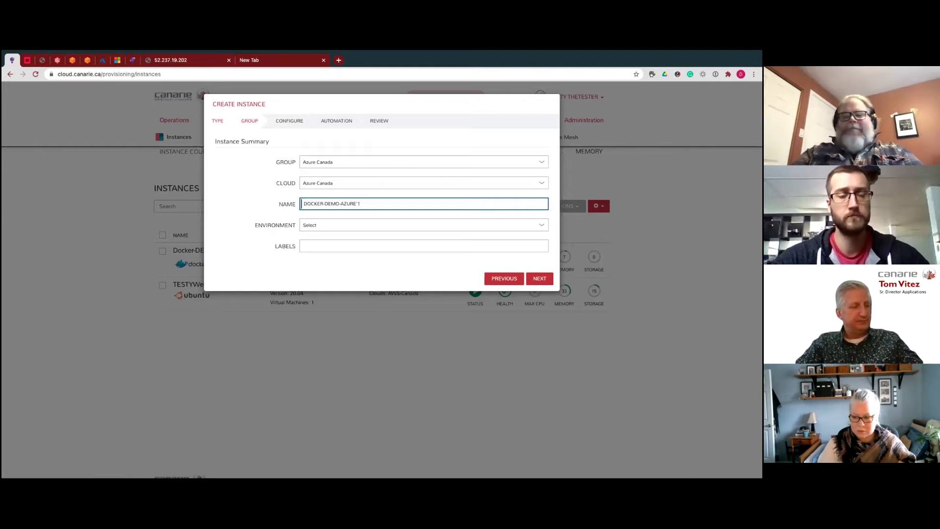
pyautogui.press('BackSpace')
pyautogui.press('BackSpace')
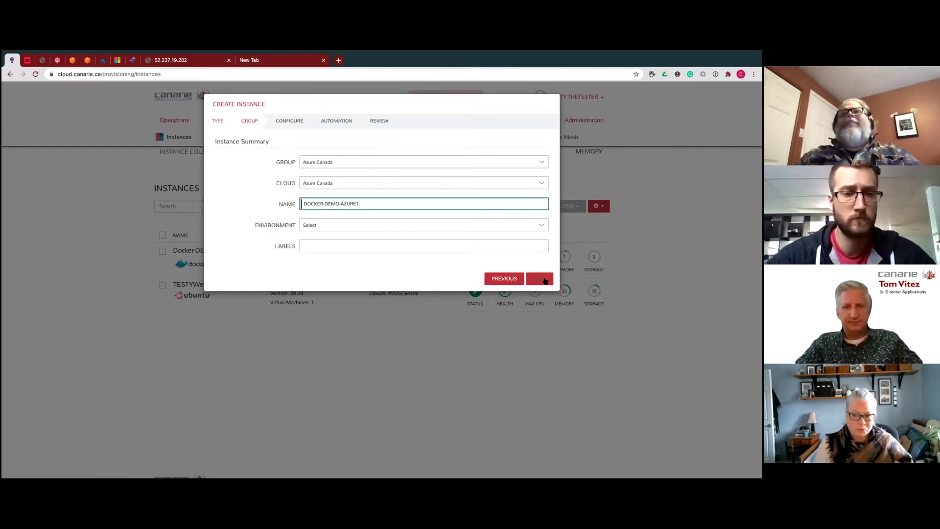
pyautogui.click(540, 278)
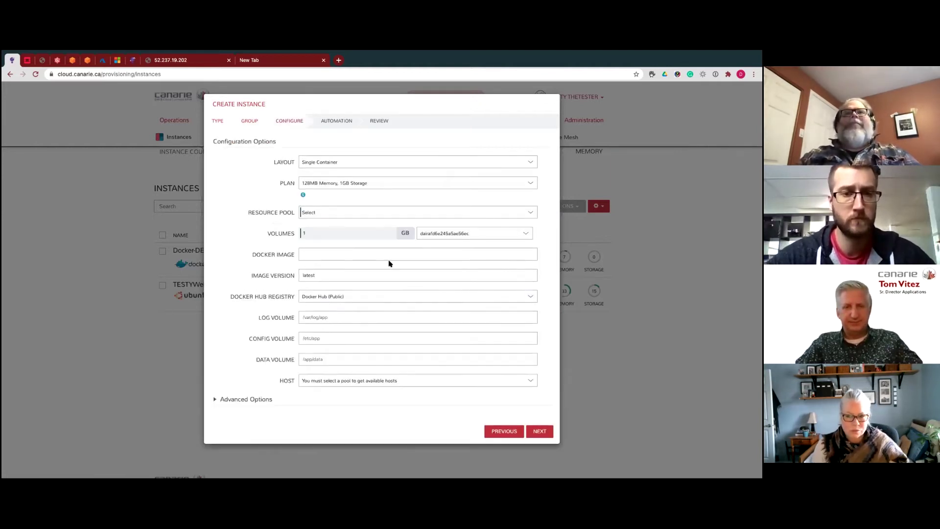
# - Set resource pool and host to AZ-Cluster-Demo and the Docker image to httpd
pyautogui.click(341, 213)
pyautogui.click(341, 216)
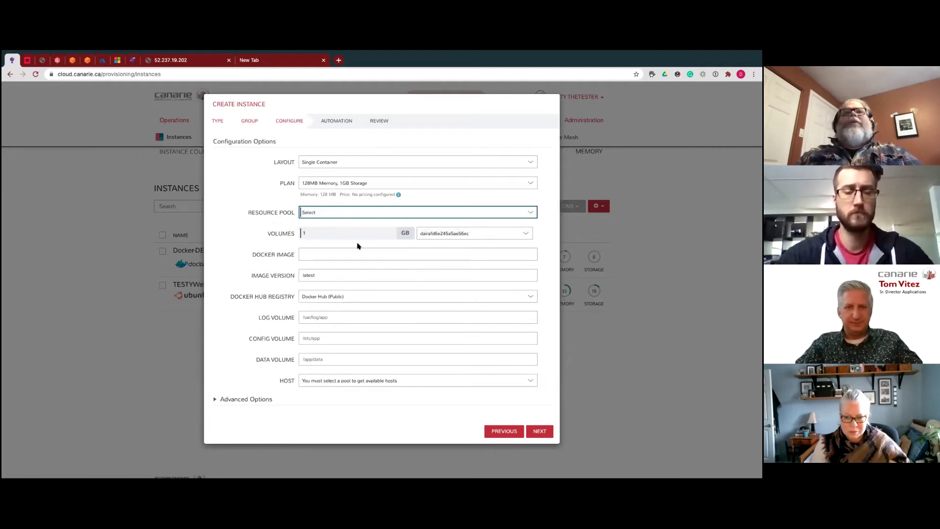
pyautogui.press('Down')
pyautogui.click(316, 253)
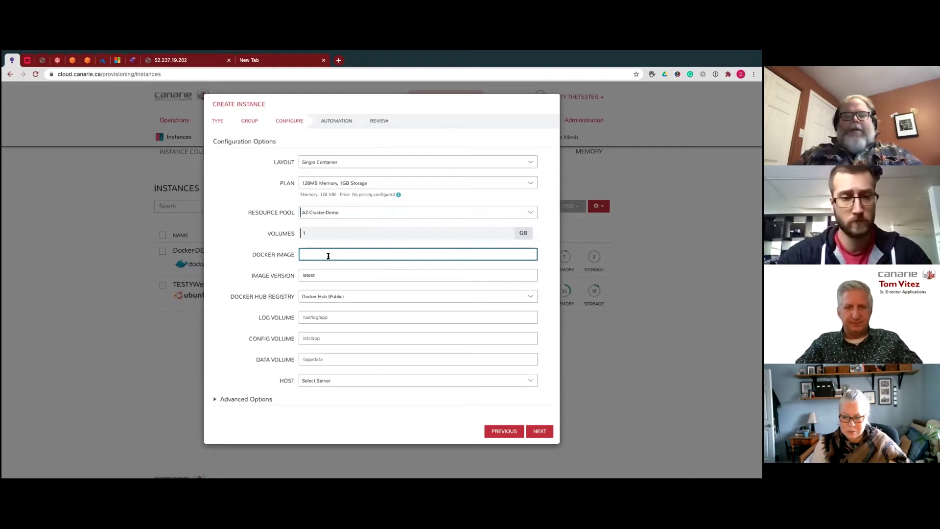
pyautogui.write('httpd')
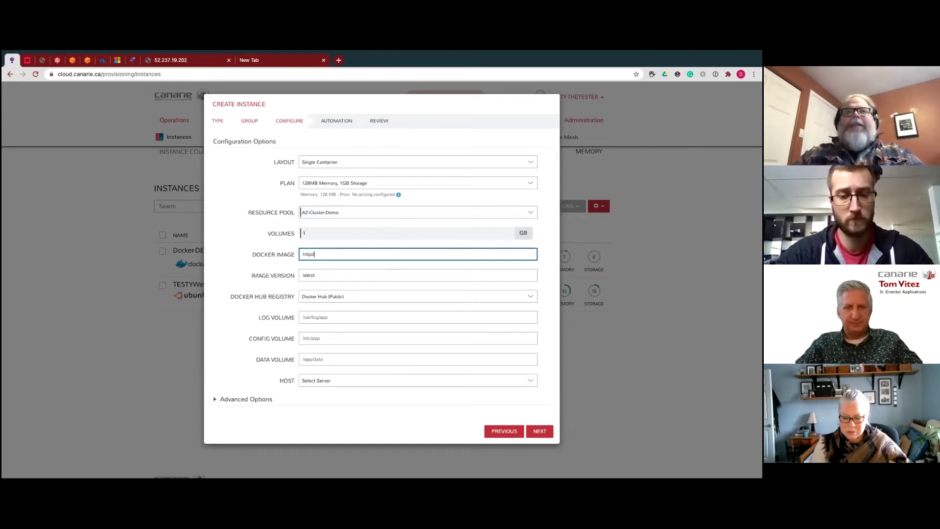
pyautogui.click(329, 275)
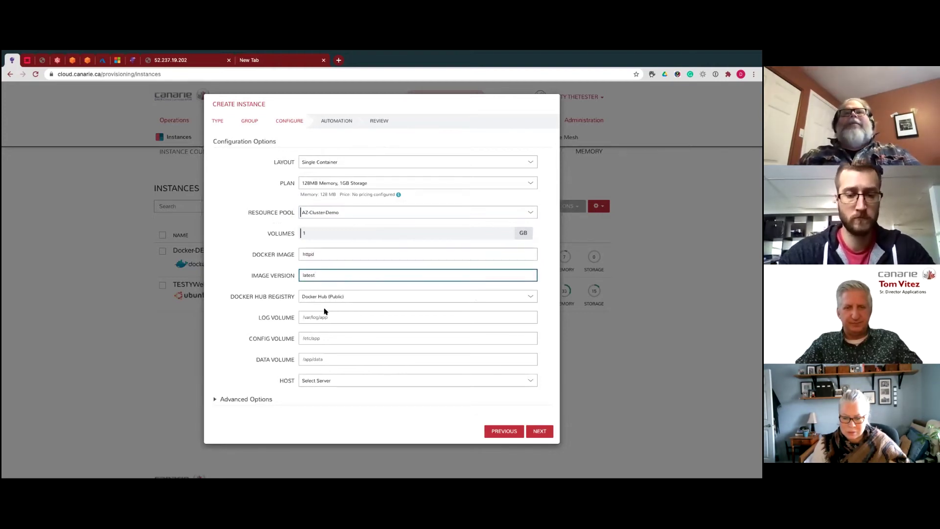
pyautogui.click(317, 318)
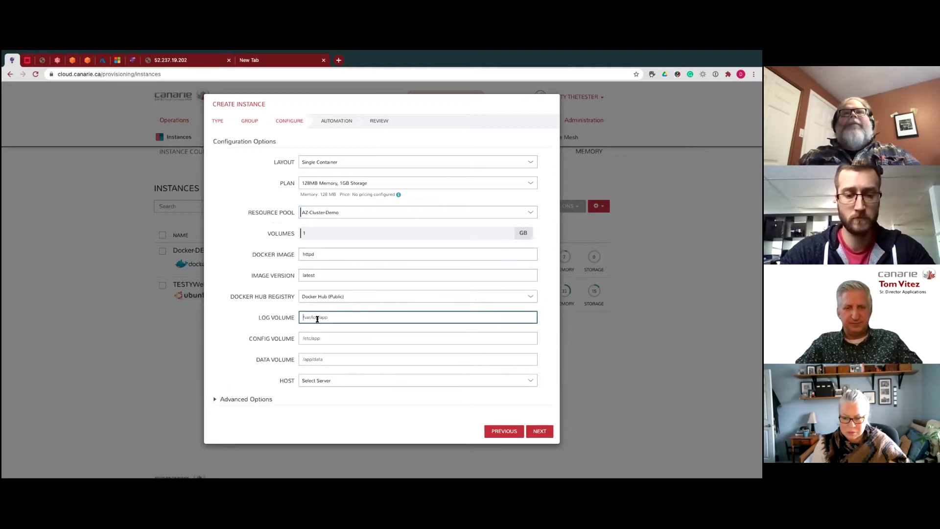
pyautogui.click(327, 379)
pyautogui.click(325, 386)
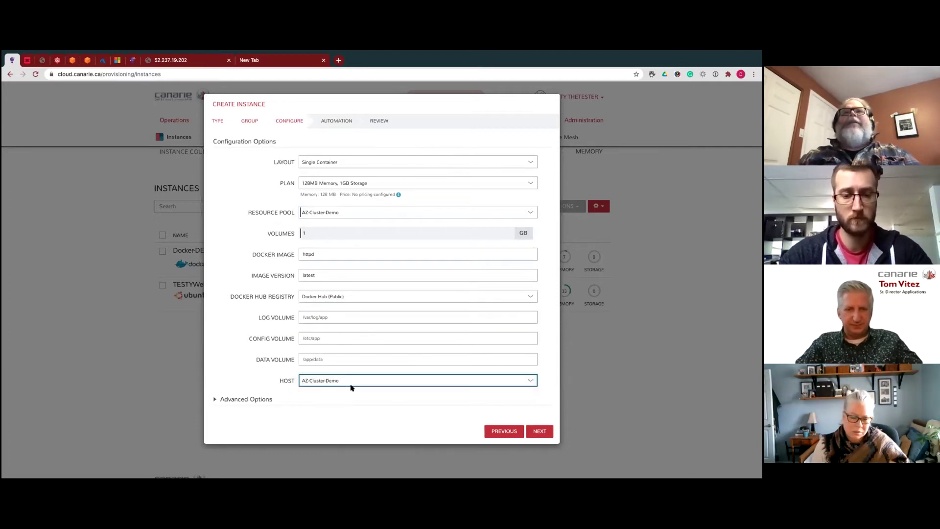
# - Under Advanced Options, expose port http on 80
pyautogui.click(229, 400)
pyautogui.scroll(-3, 294, 397)
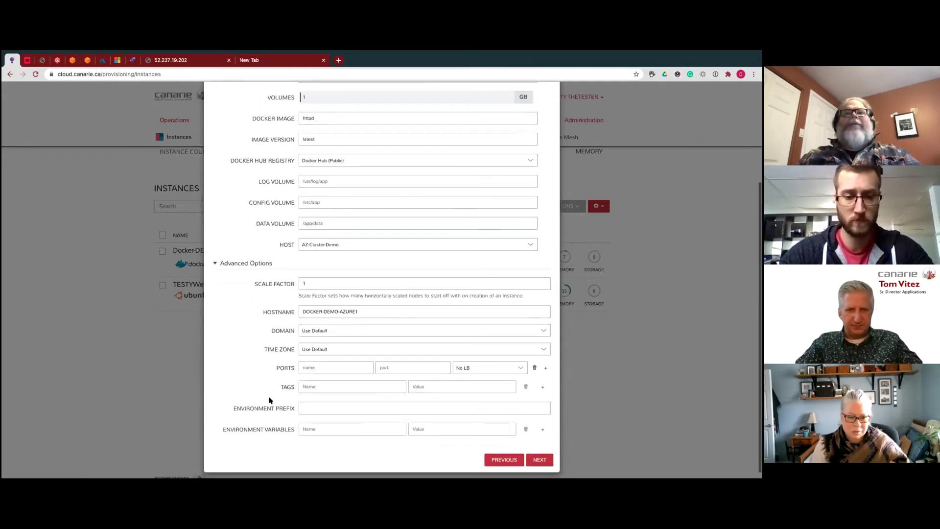
pyautogui.click(318, 360)
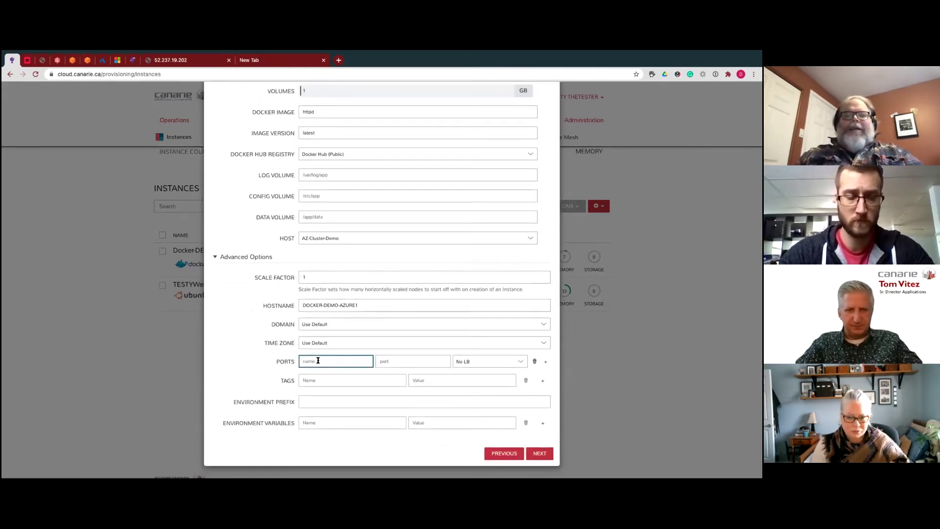
pyautogui.write('http')
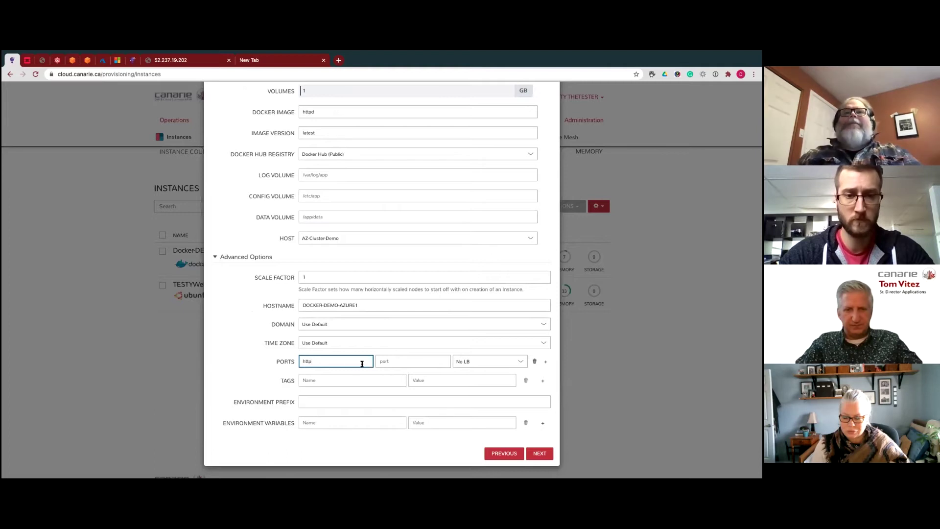
pyautogui.click(398, 361)
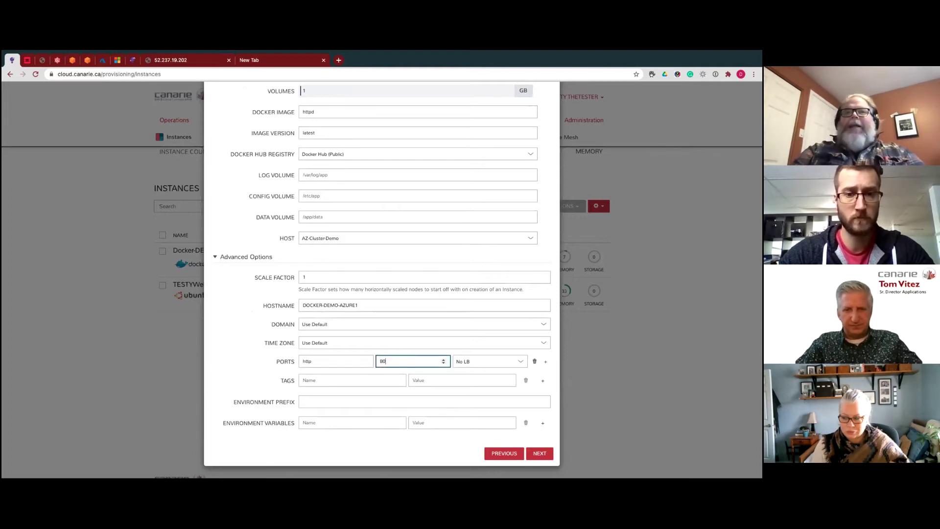
pyautogui.write('80')
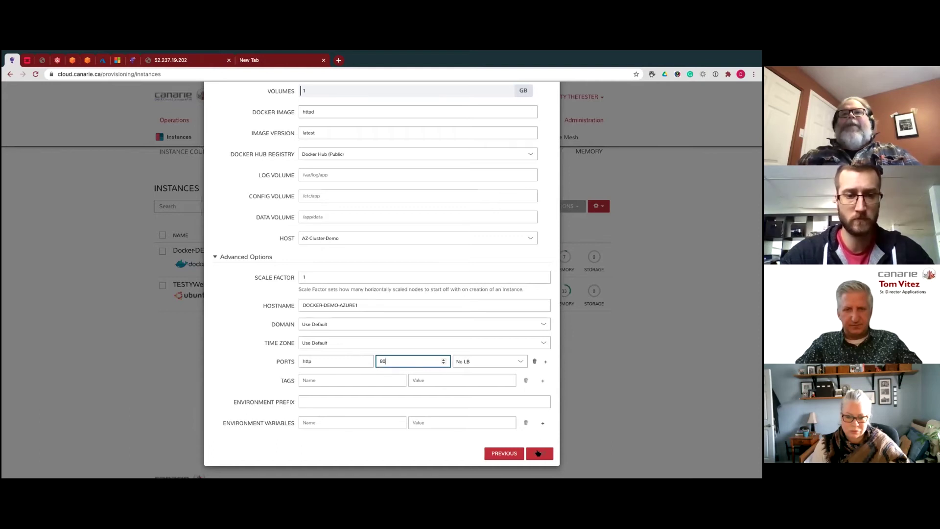
# - Skip through automation and review, then complete creating DOCKER-DEMO-AZURE1
pyautogui.click(538, 453)
pyautogui.click(542, 339)
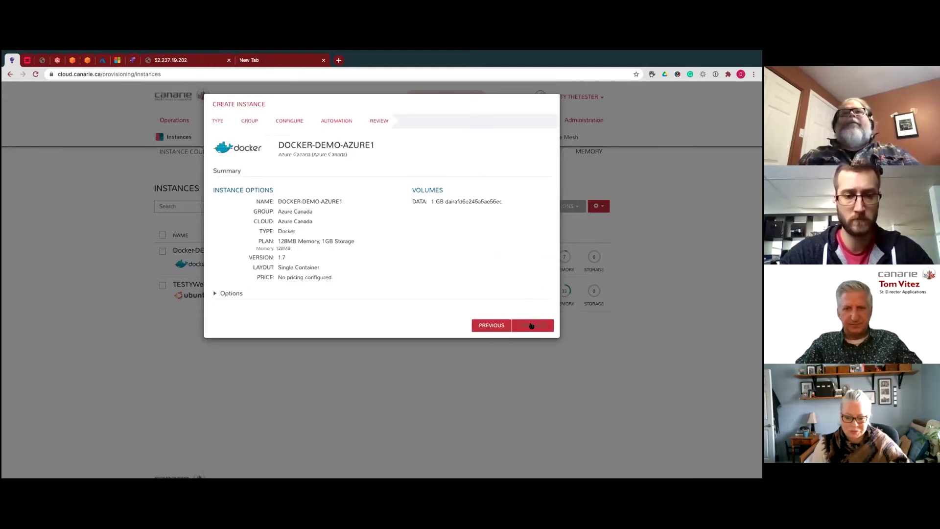
pyautogui.click(533, 326)
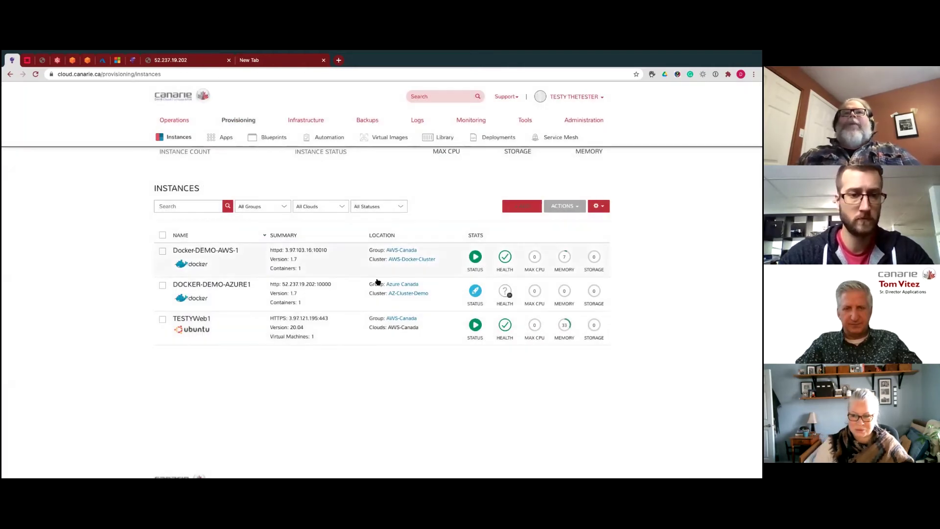
# - Open Docker-DEMO-AWS-1's details and select its container address 3.97.103.16:10010
pyautogui.click(252, 263)
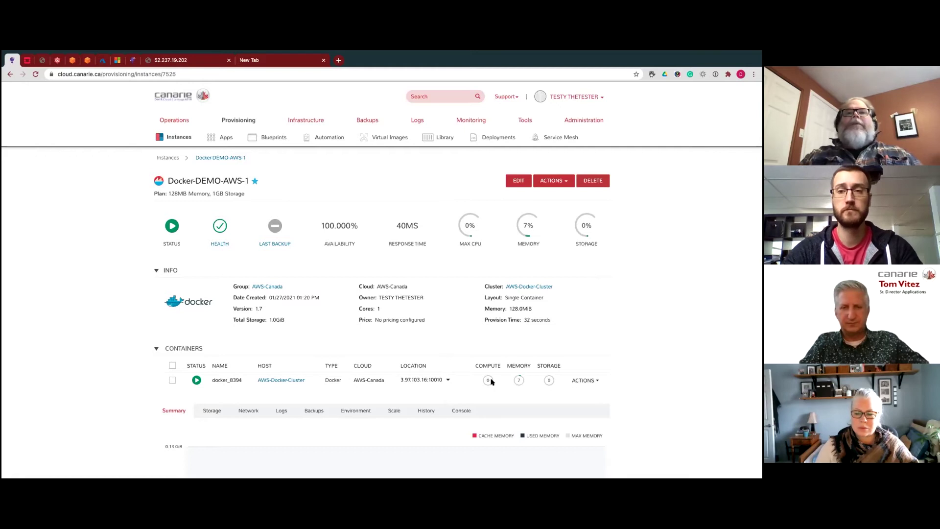
pyautogui.moveTo(444, 380); pyautogui.dragTo(400, 380)
pyautogui.press('super+c')
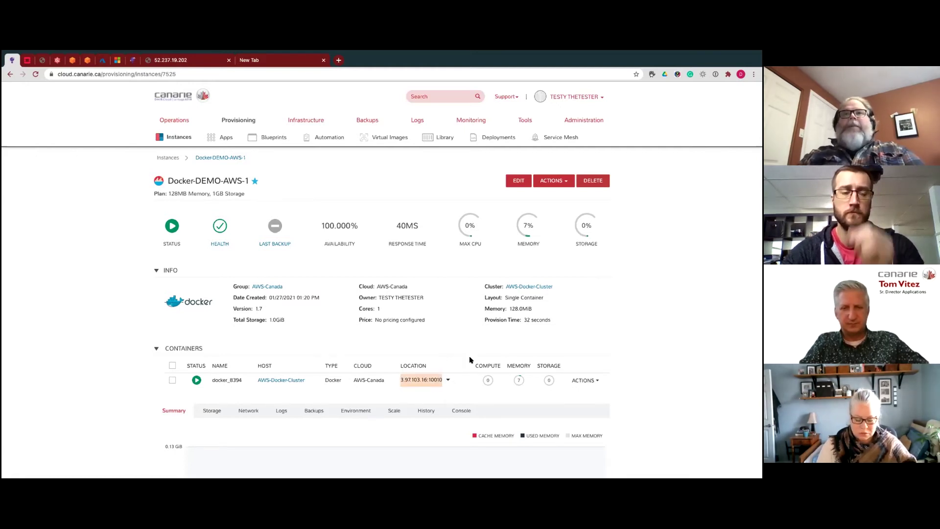
pyautogui.hotkey('ctrl', '+')
pyautogui.hotkey('ctrl', '+')
pyautogui.hotkey('ctrl', '+')
pyautogui.hotkey('ctrl', '+')
pyautogui.moveTo(249, 116)
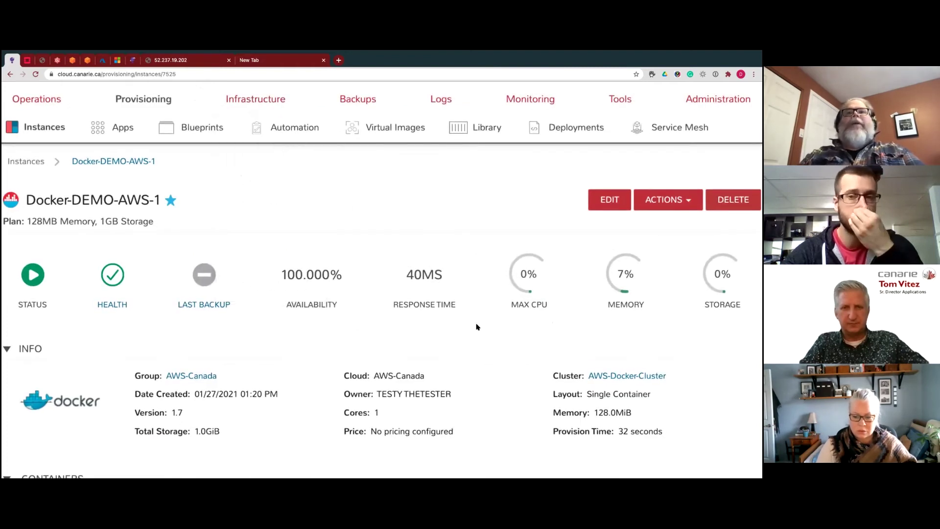
pyautogui.hotkey('ctrl', '-')
pyautogui.hotkey('ctrl', '-')
pyautogui.hotkey('ctrl', '-')
pyautogui.hotkey('ctrl', '-')
# - Load 3.97.103.16:10010 in the second tab to see It works!, then return to the portal
pyautogui.click(192, 60)
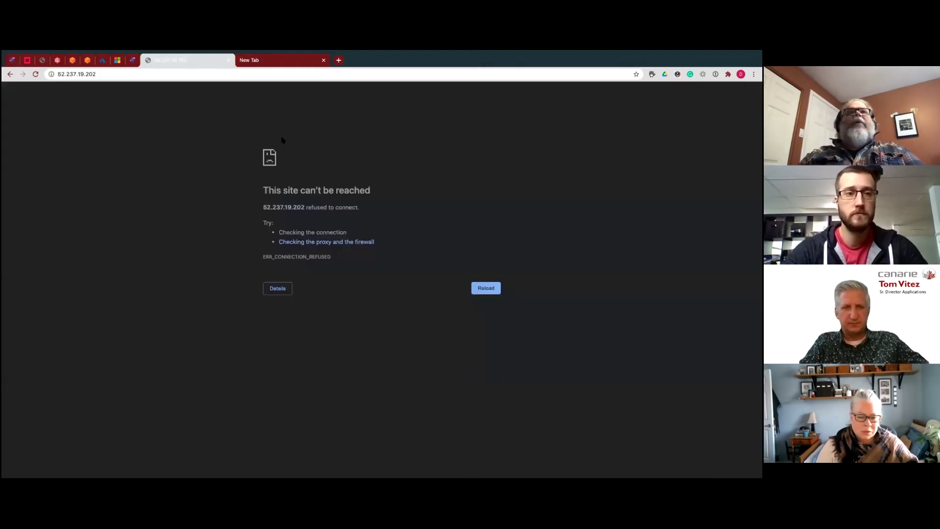
pyautogui.click(107, 73)
pyautogui.click(115, 74)
pyautogui.moveTo(106, 74); pyautogui.dragTo(54, 74)
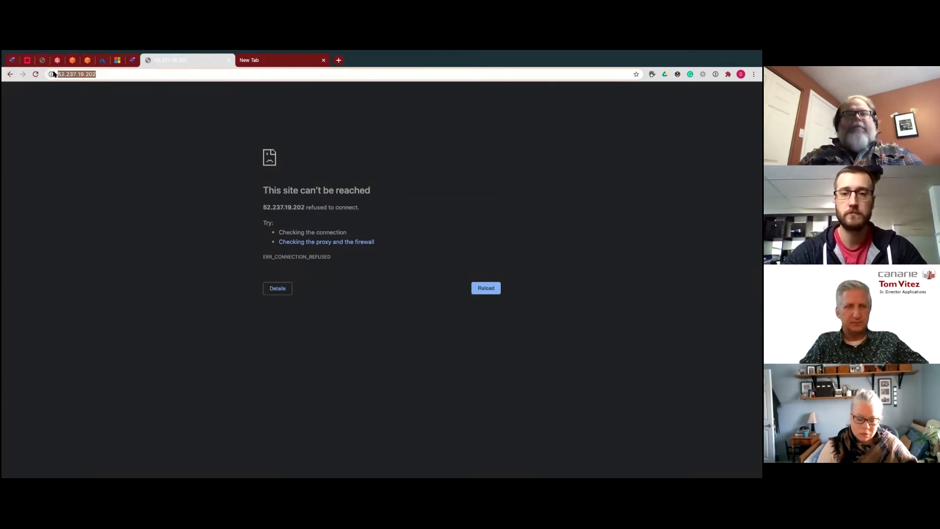
pyautogui.press('super+v')
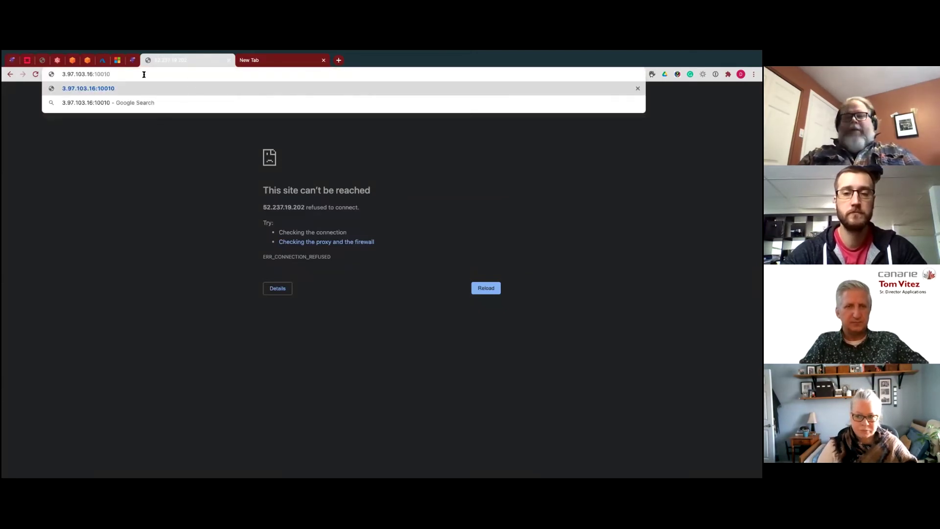
pyautogui.press('Return')
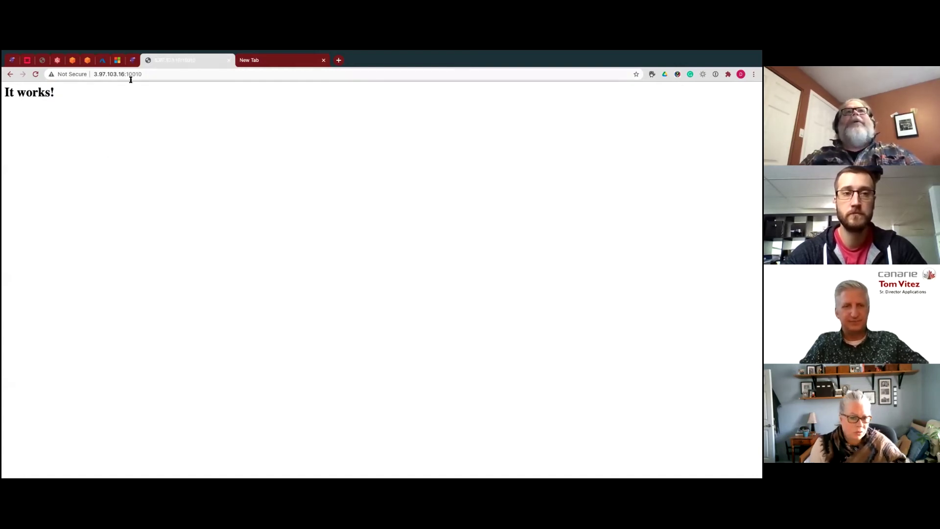
pyautogui.click(12, 60)
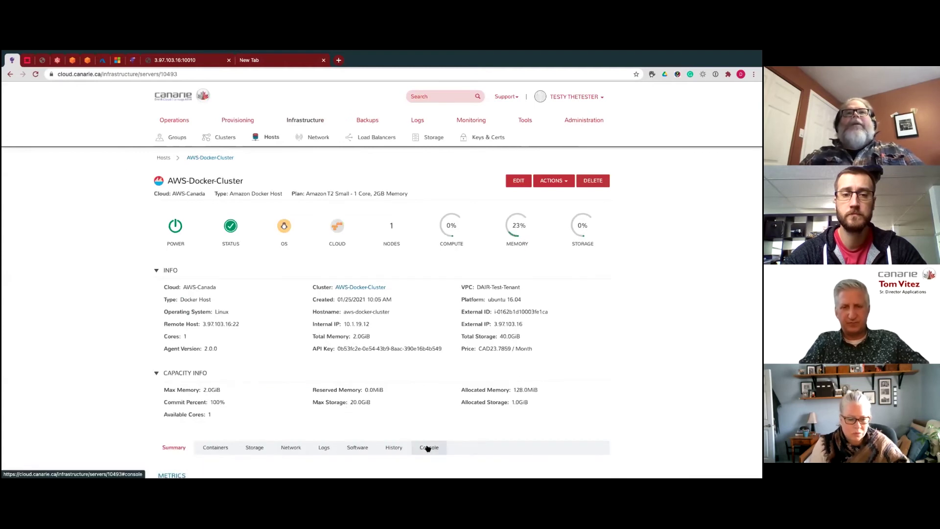
# - Run sudo docker ps in the AWS-Docker-Cluster host console, entering the sudo password
pyautogui.click(428, 447)
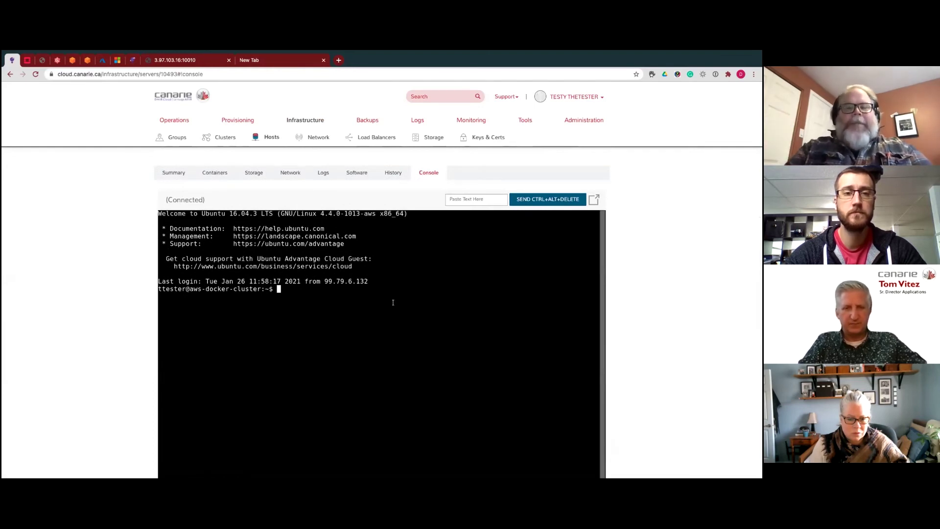
pyautogui.write('Docker')
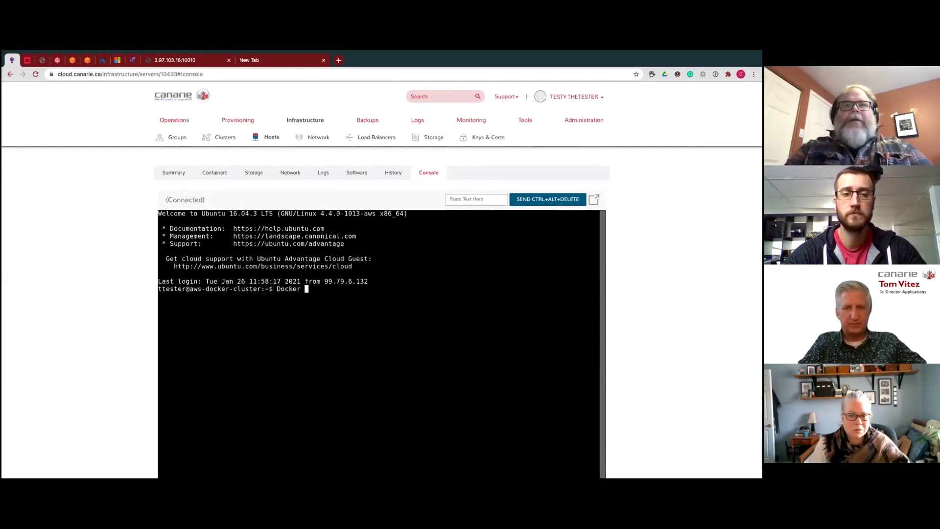
pyautogui.press('BackSpace')
pyautogui.press('BackSpace')
pyautogui.press('BackSpace')
pyautogui.press('BackSpace')
pyautogui.press('BackSpace')
pyautogui.press('BackSpace')
pyautogui.press('BackSpace')
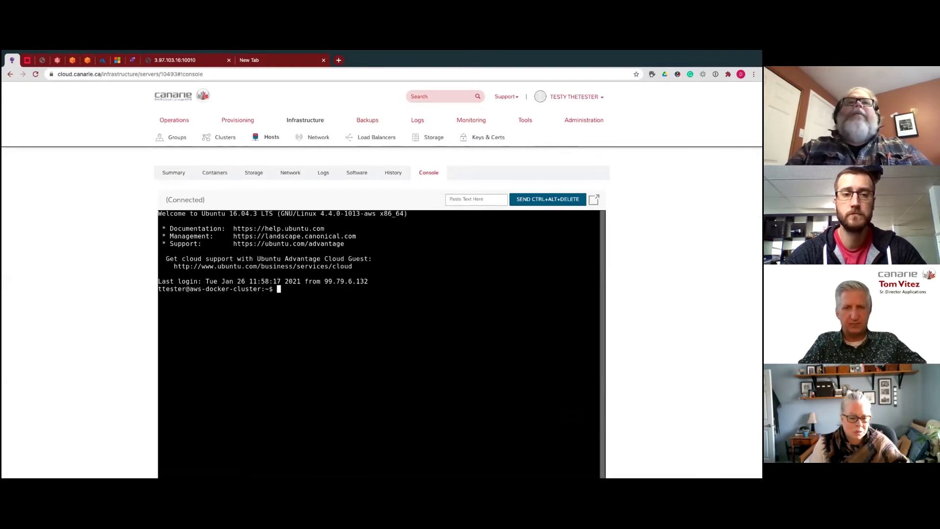
pyautogui.write('sudo ')
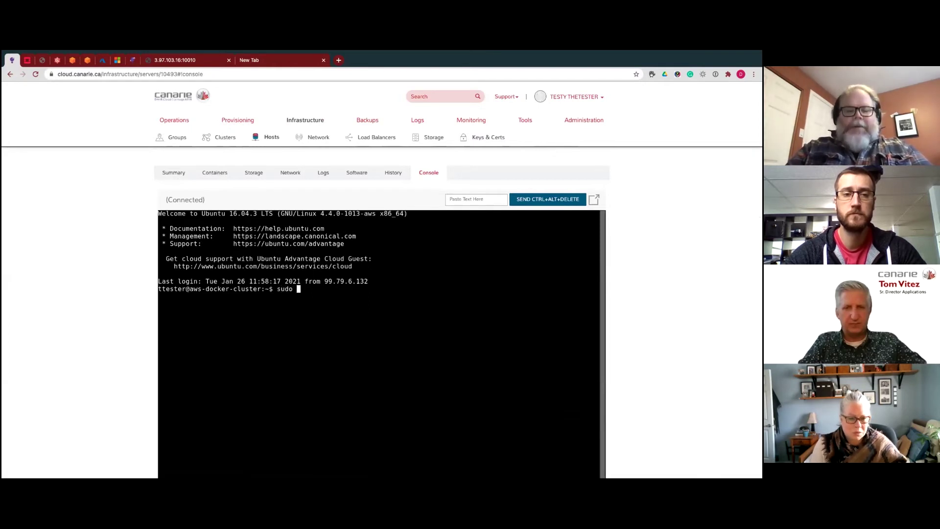
pyautogui.write('docker ps')
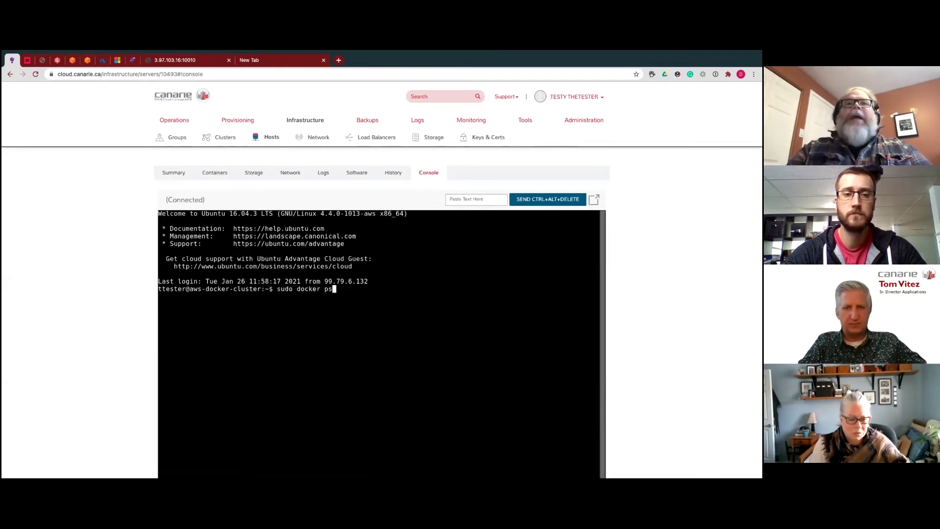
pyautogui.press('Return')
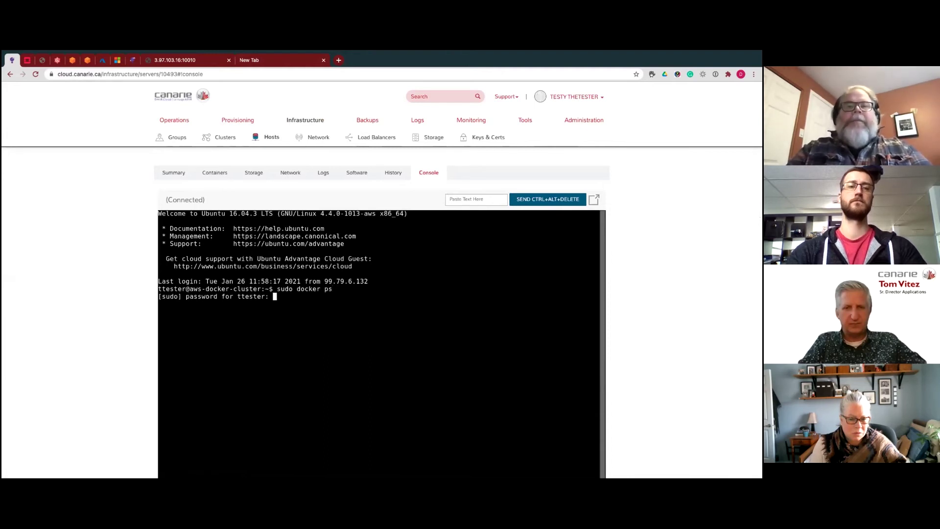
pyautogui.press('Return')
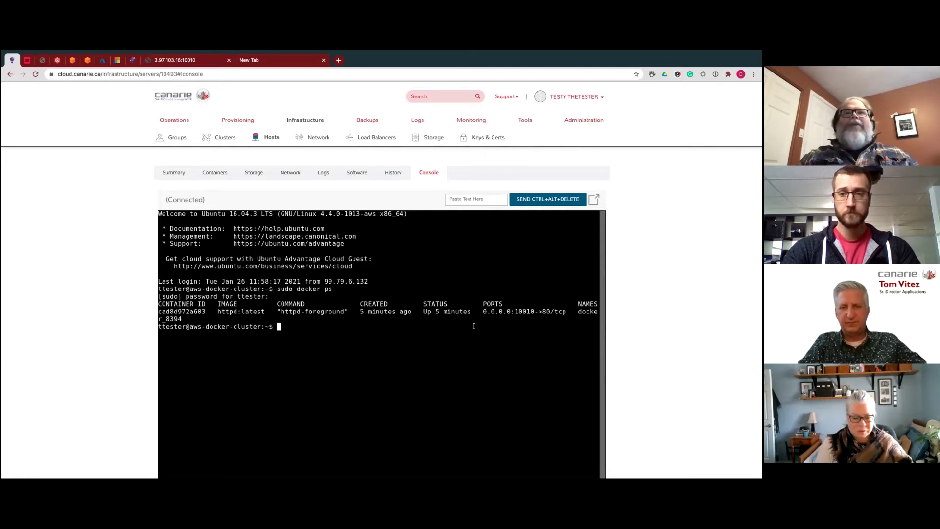
pyautogui.moveTo(237, 122)
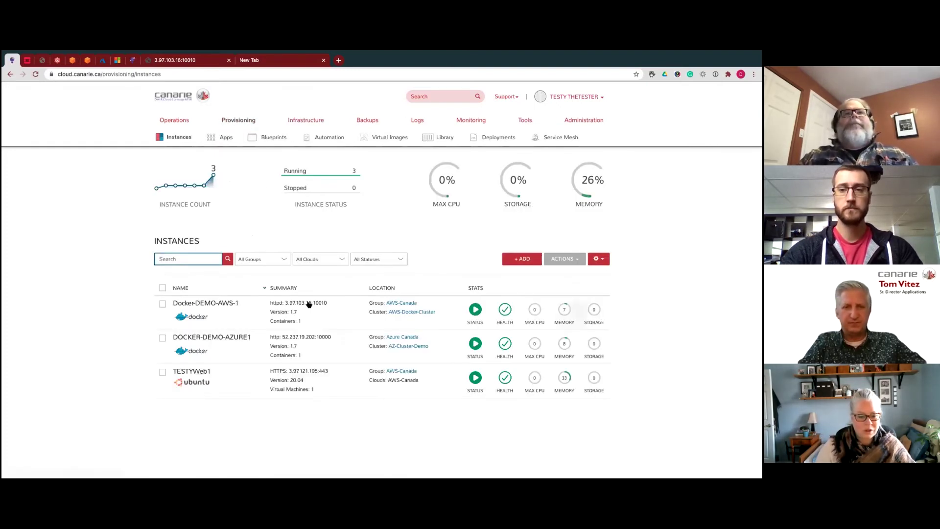
# - Open DOCKER-DEMO-AZURE1's details and select its container address 52.237.19.202:10000
pyautogui.click(235, 345)
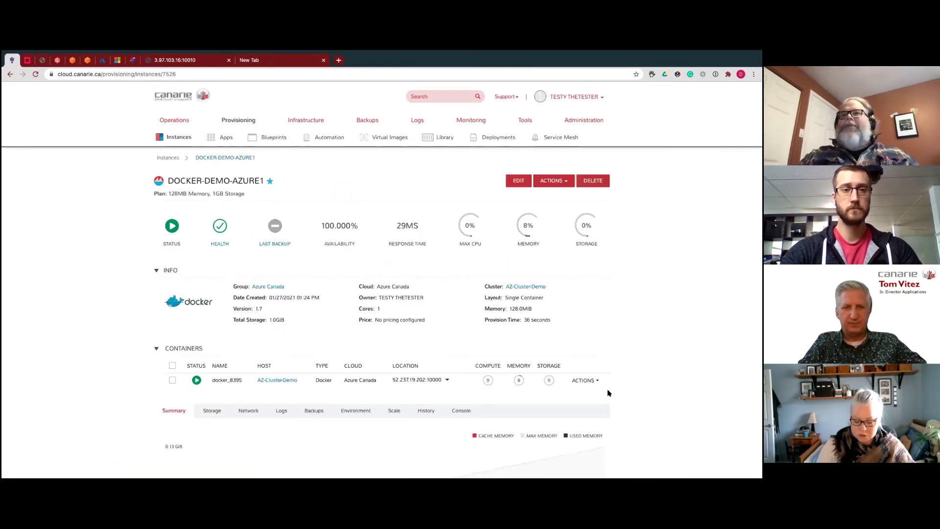
pyautogui.moveTo(441, 378); pyautogui.dragTo(393, 377)
pyautogui.hotkey('ctrl', 'c')
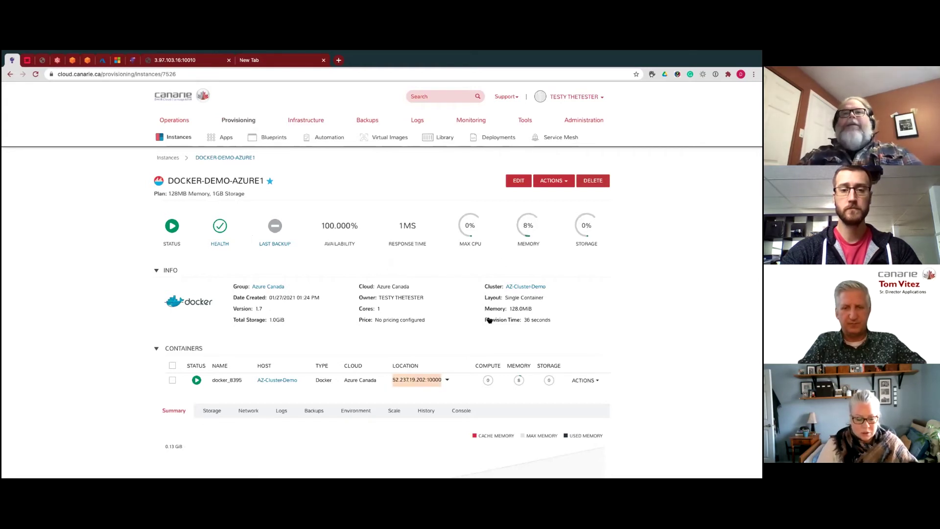
# - Paste 52.237.19.202:10000 into the new tab to load It works!, then return to the portal
pyautogui.click(277, 61)
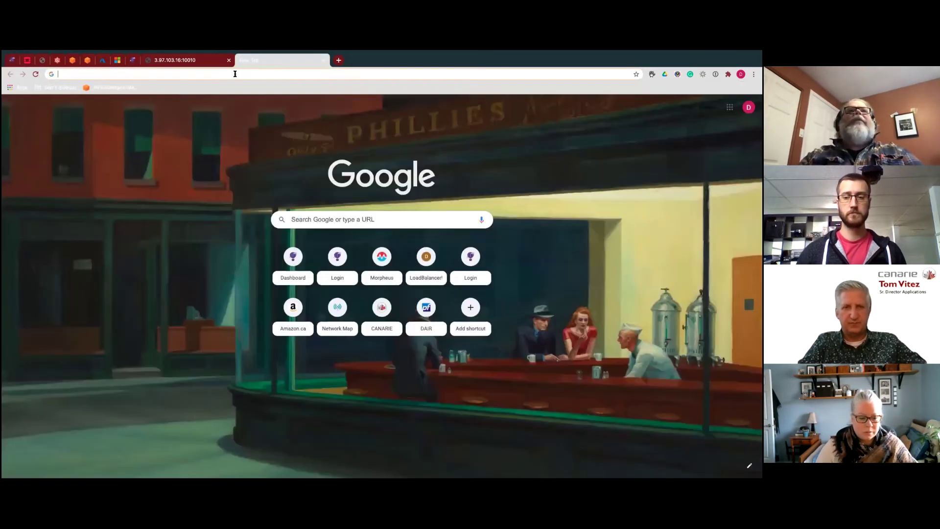
pyautogui.click(234, 74)
pyautogui.hotkey('ctrl', 'v')
pyautogui.press('Return')
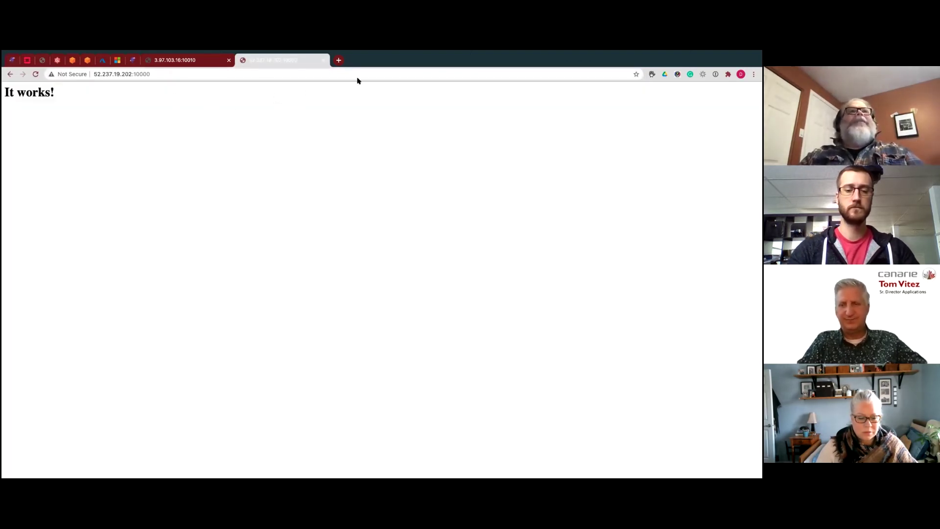
pyautogui.click(12, 60)
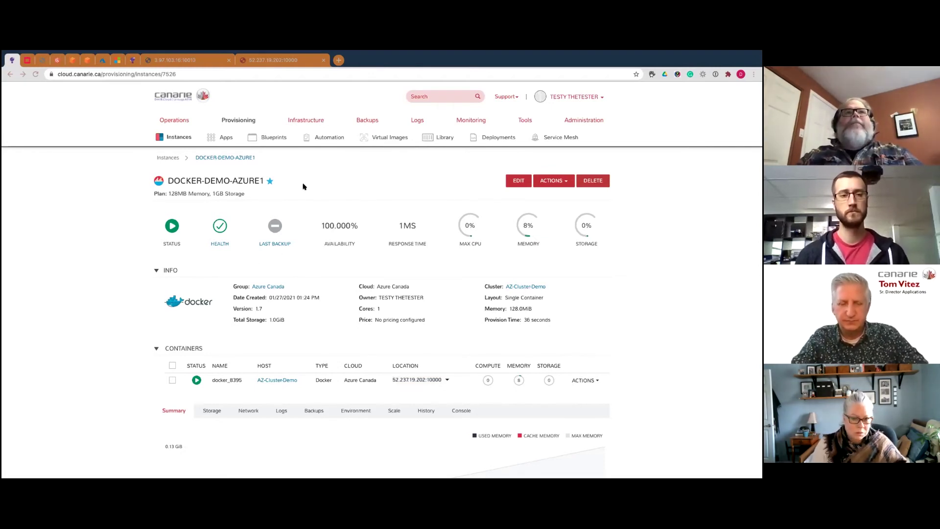
# - Open DOCKER-DEMO-AZURE1 from Instances and scroll through its container Logs tab
pyautogui.click(234, 120)
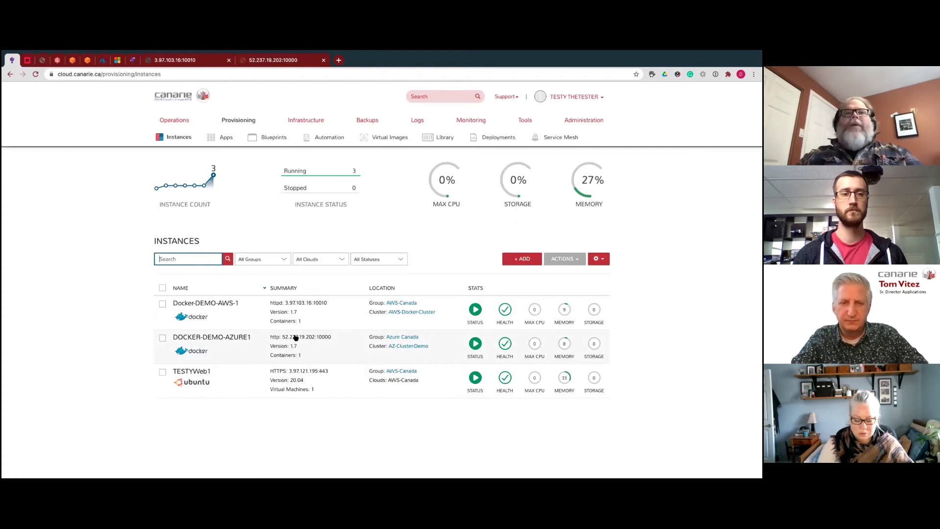
pyautogui.click(242, 337)
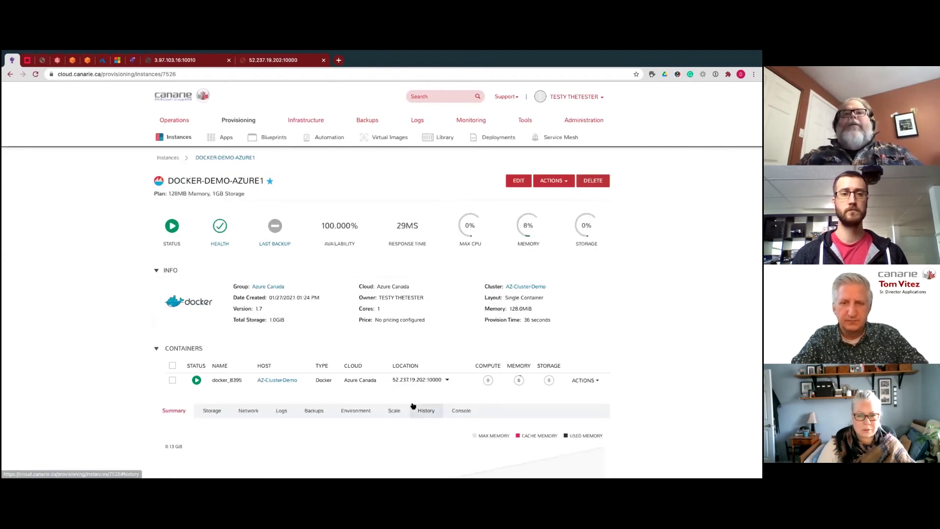
pyautogui.click(283, 410)
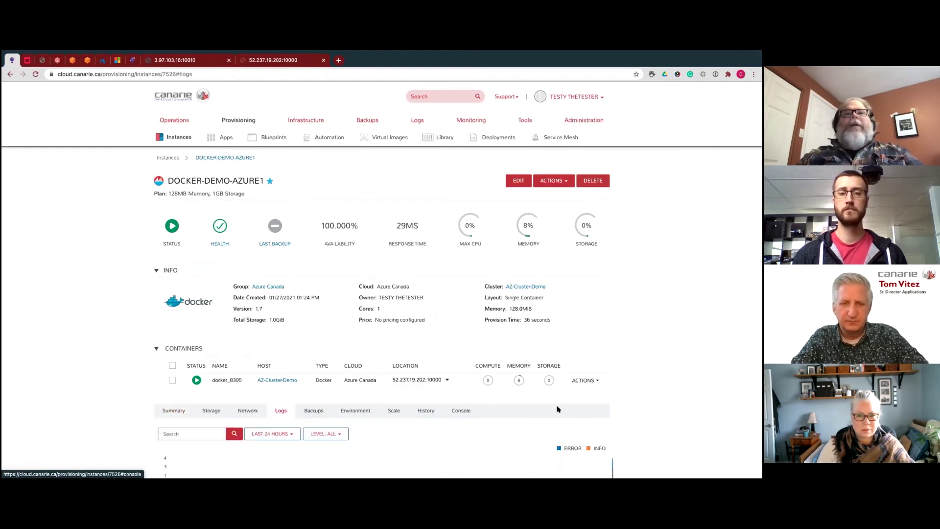
pyautogui.scroll(-4, 653, 395)
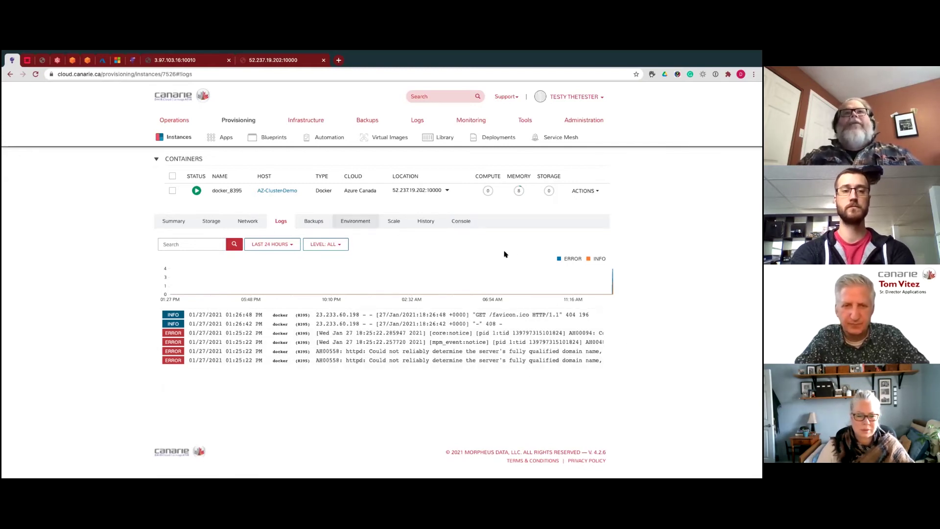
# - Open a console in docker_8395, run ls, then try and erase cd /etc/app
pyautogui.click(465, 222)
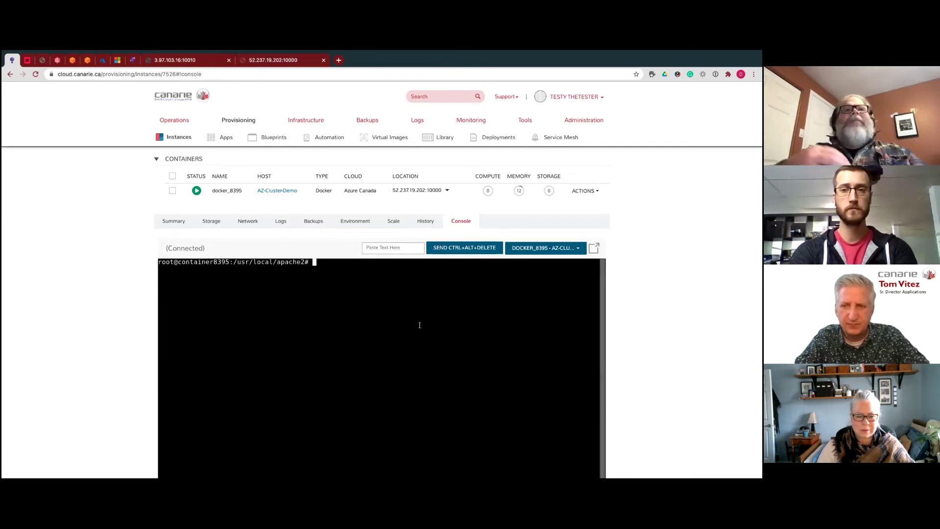
pyautogui.write('s')
pyautogui.press('Return')
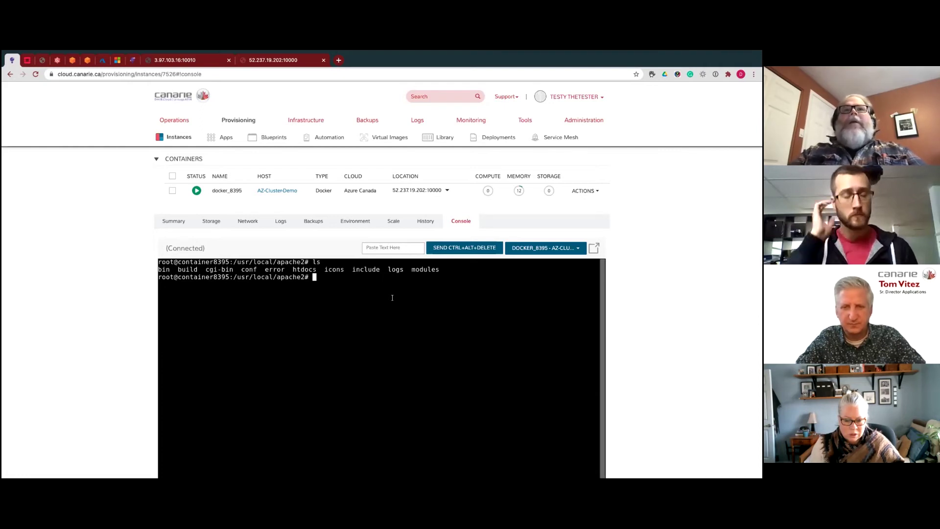
pyautogui.write('cd')
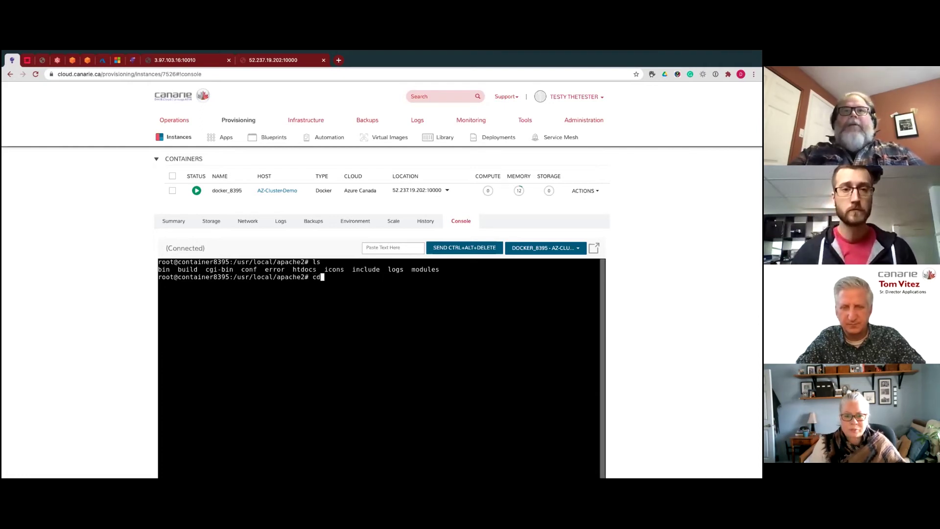
pyautogui.write(' /etc')
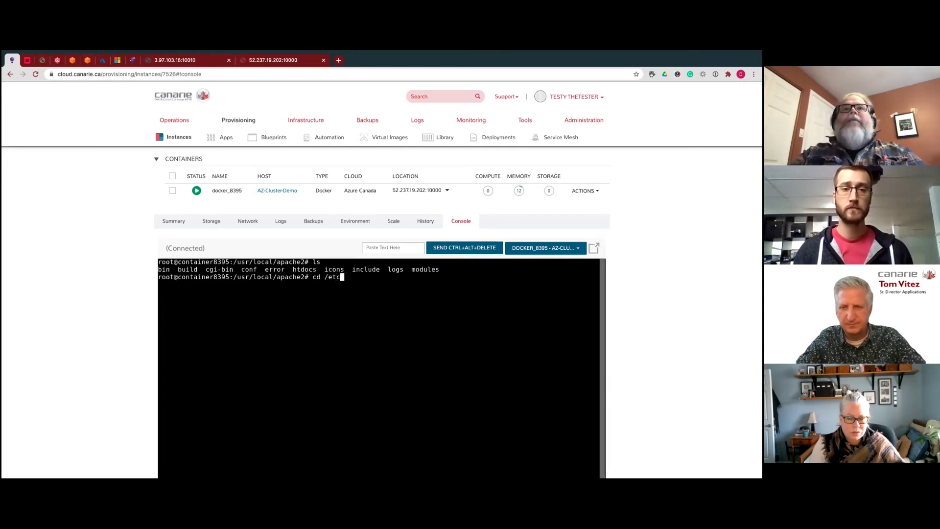
pyautogui.write('/app')
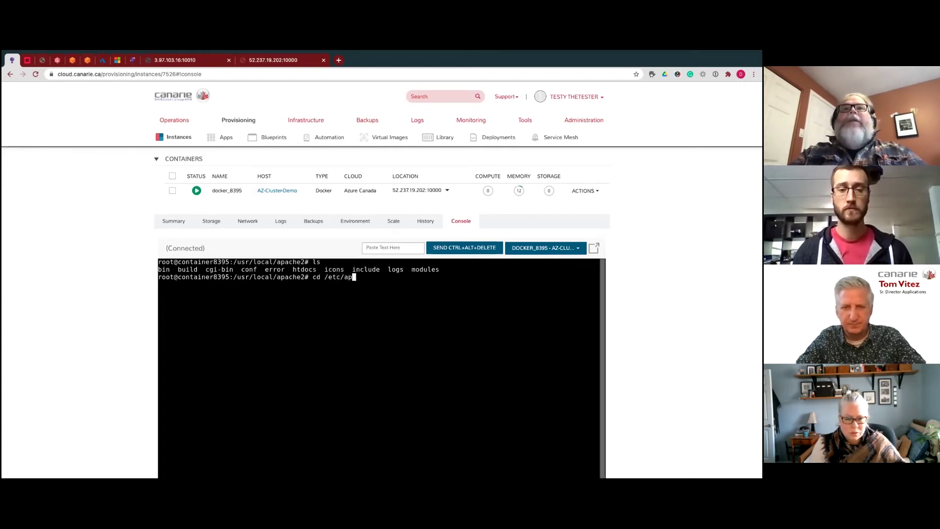
pyautogui.press('Tab')
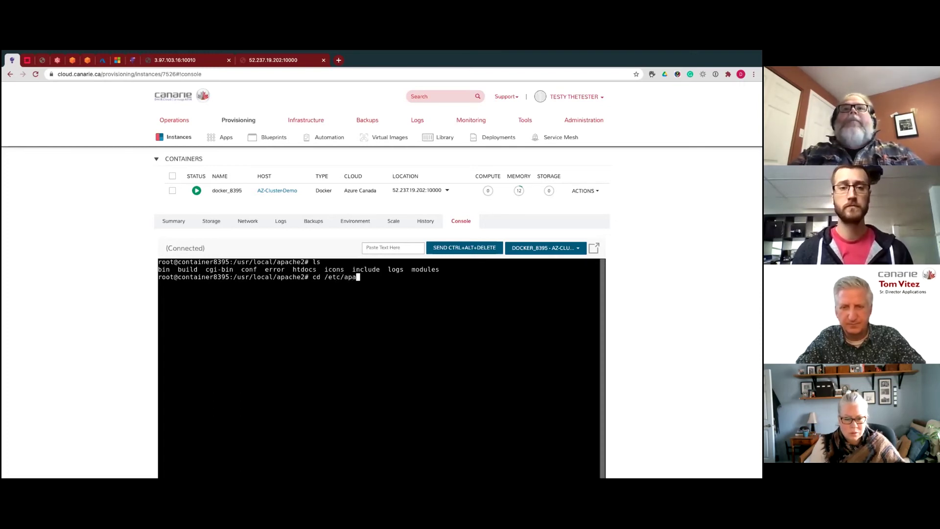
pyautogui.press('BackSpace')
pyautogui.press('BackSpace')
pyautogui.press('BackSpace')
pyautogui.press('BackSpace')
pyautogui.press('BackSpace')
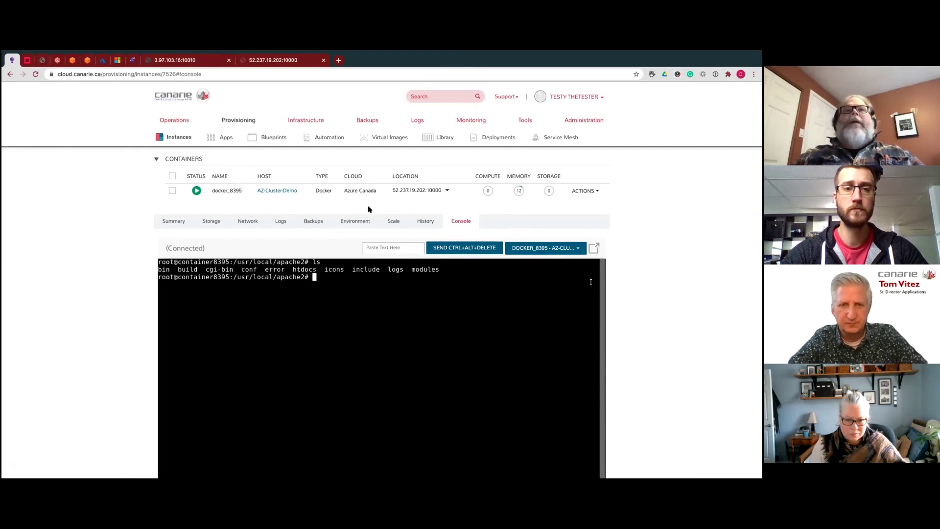
# - From Instances, open DOCKER-DEMO-AZURE1 and follow its AZ-Cluster-Demo host link
pyautogui.click(277, 191)
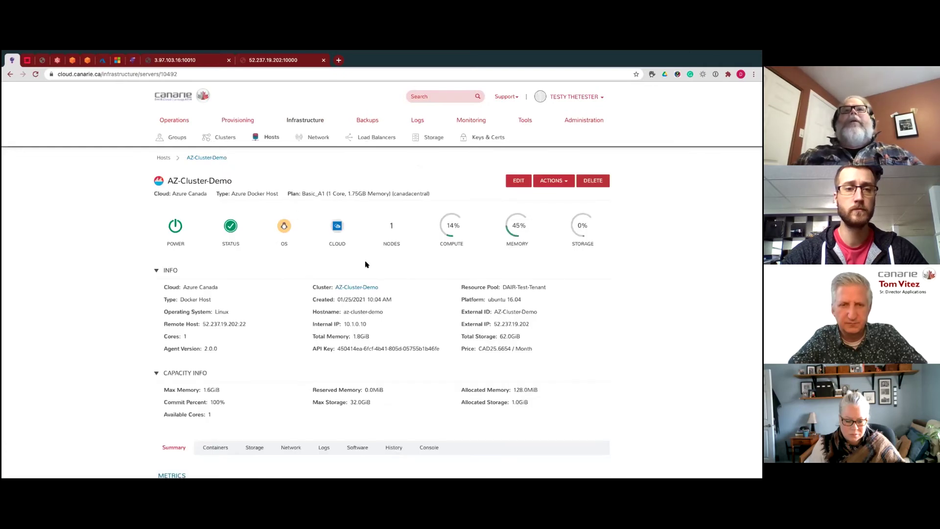
pyautogui.moveTo(239, 120)
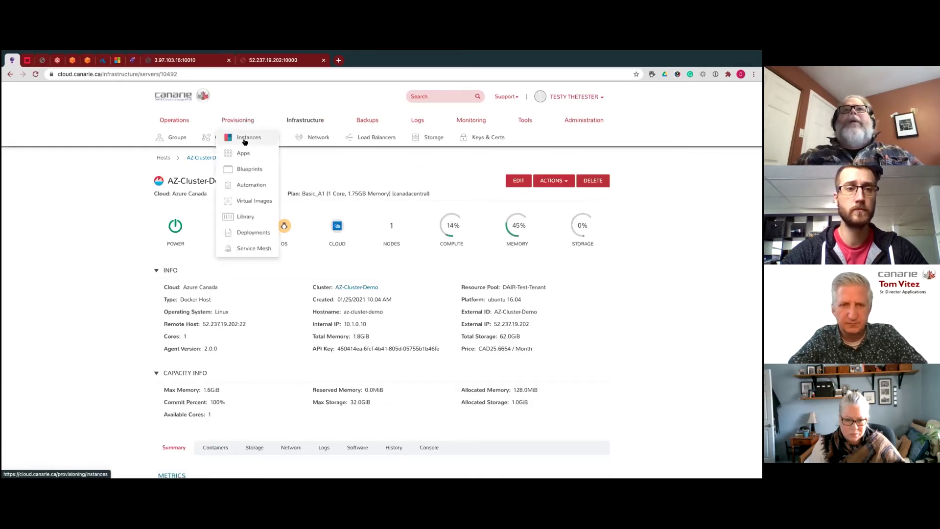
pyautogui.click(245, 138)
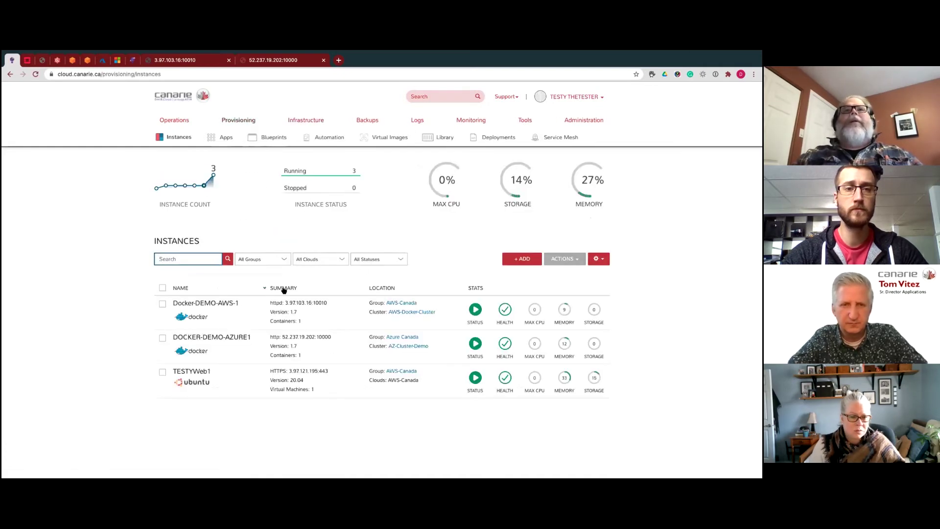
pyautogui.click(242, 344)
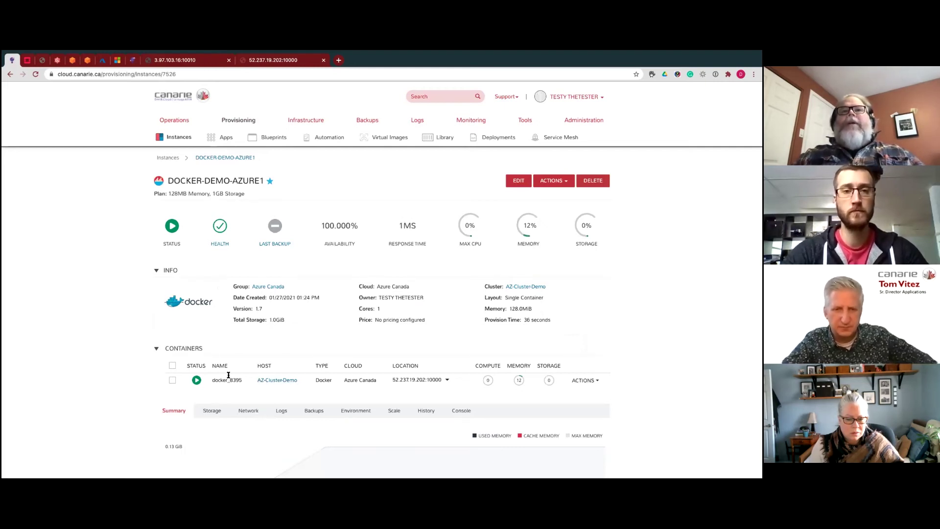
pyautogui.click(280, 381)
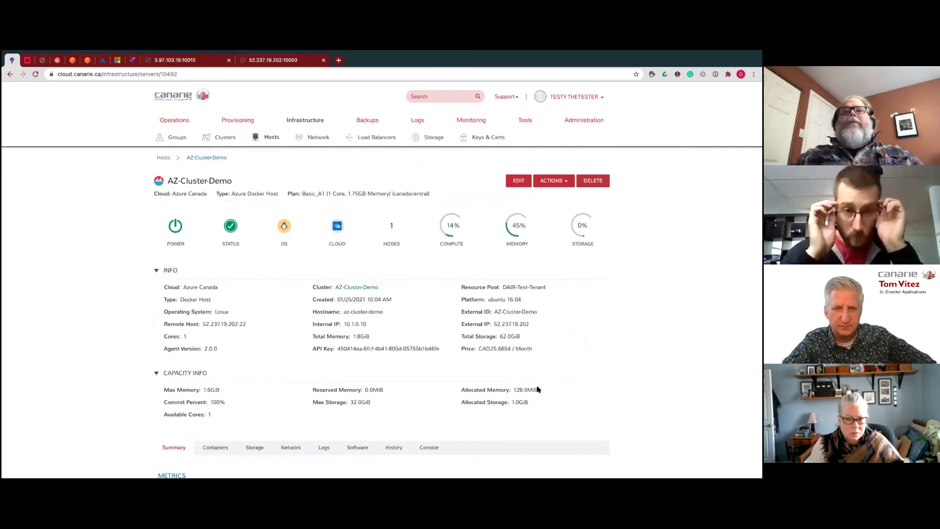
pyautogui.scroll(-2, 538, 387)
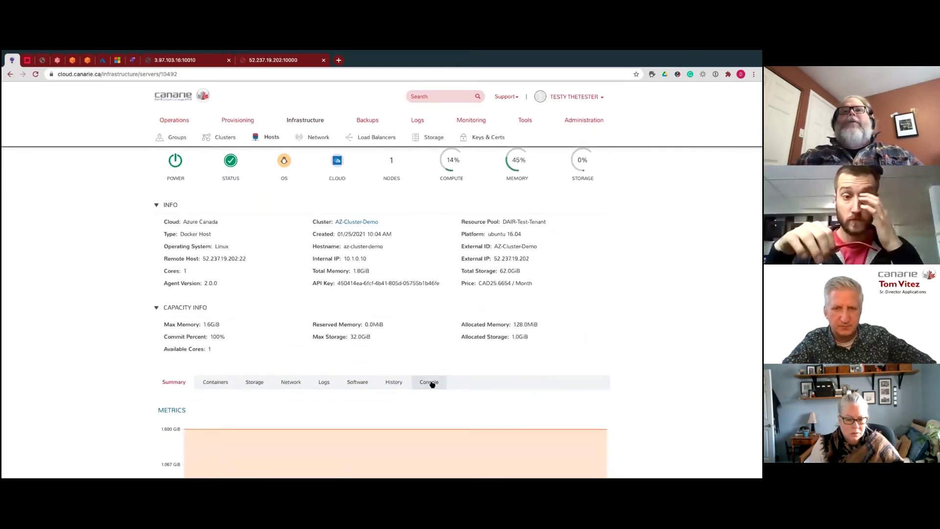
# - View the Azure host's console login banner, then return to the Hosts list
pyautogui.click(430, 382)
pyautogui.scroll(-3, 675, 384)
pyautogui.scroll(-1, 669, 384)
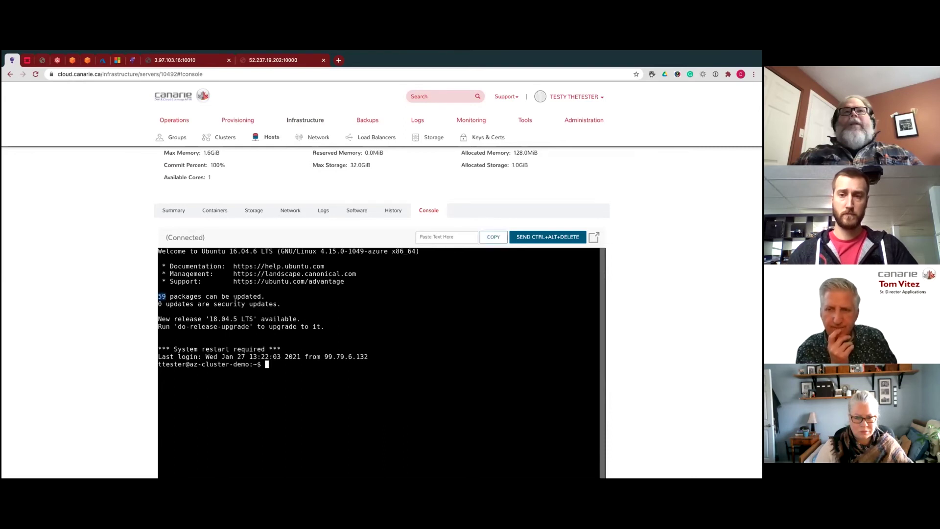
pyautogui.scroll(-3, 552, 211)
pyautogui.scroll(10, 553, 246)
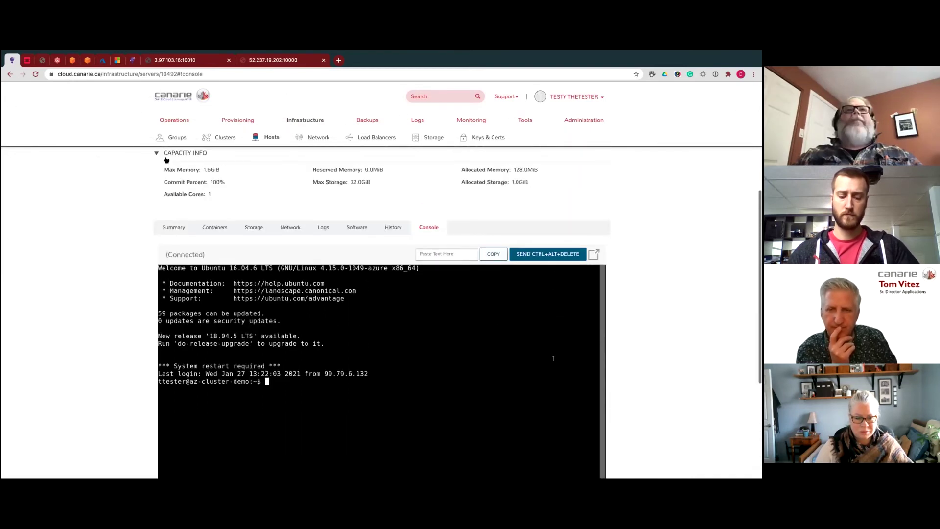
pyautogui.click(166, 160)
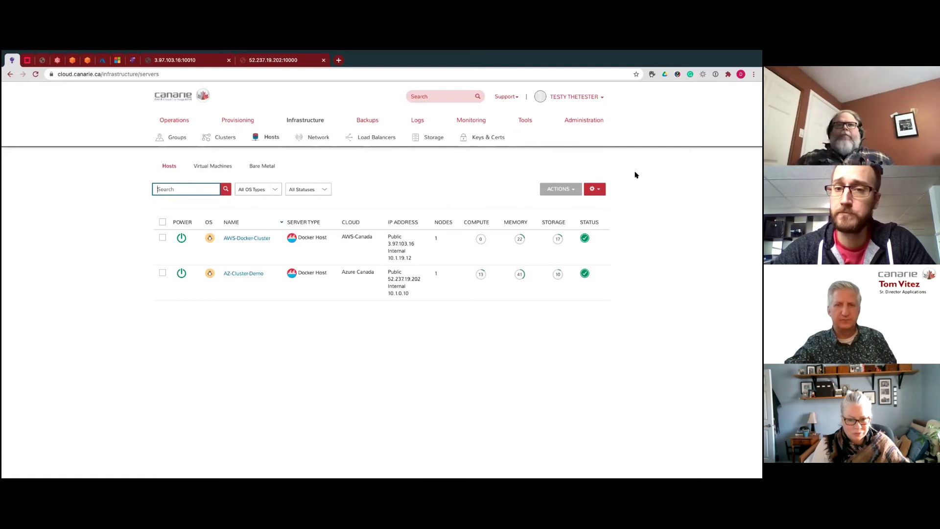
# - Open TESTYWeb1's instance details and view its AWS-Canada Ubuntu 20.04 T2 Micro VM
pyautogui.moveTo(228, 120)
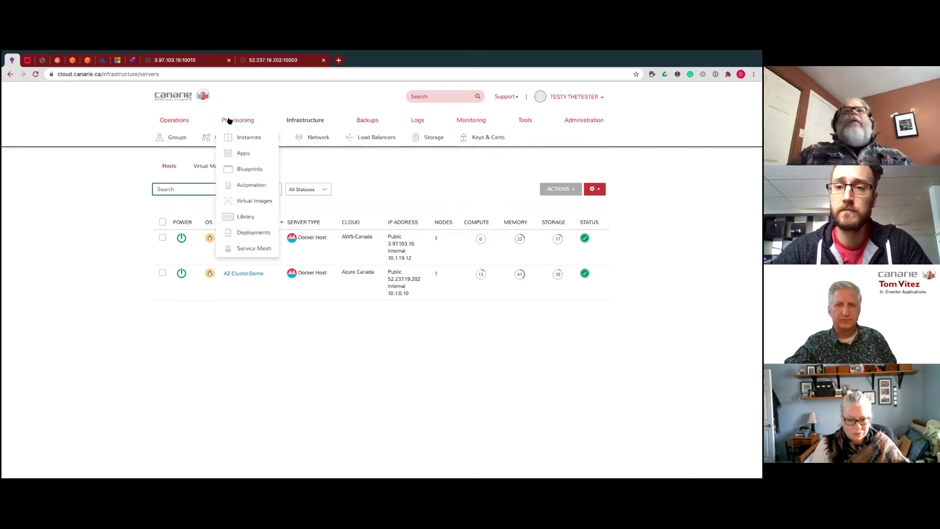
pyautogui.click(275, 142)
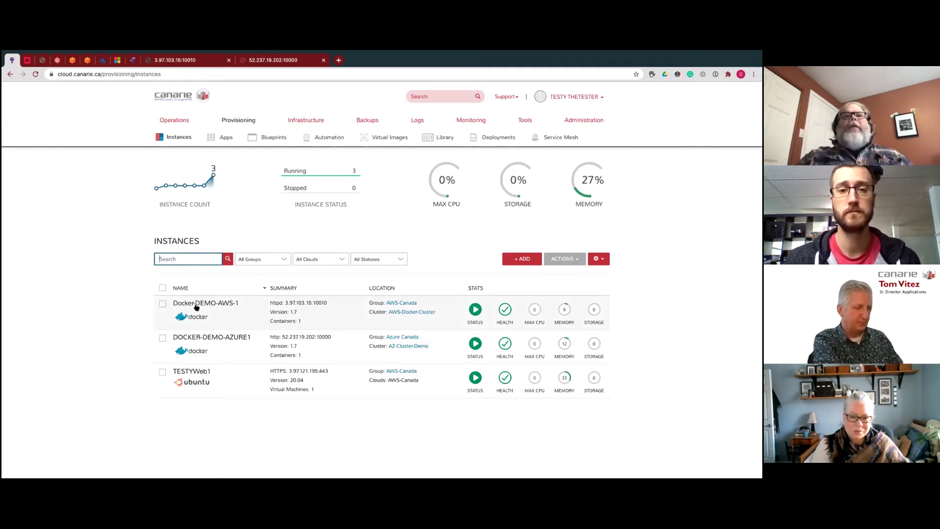
pyautogui.click(204, 374)
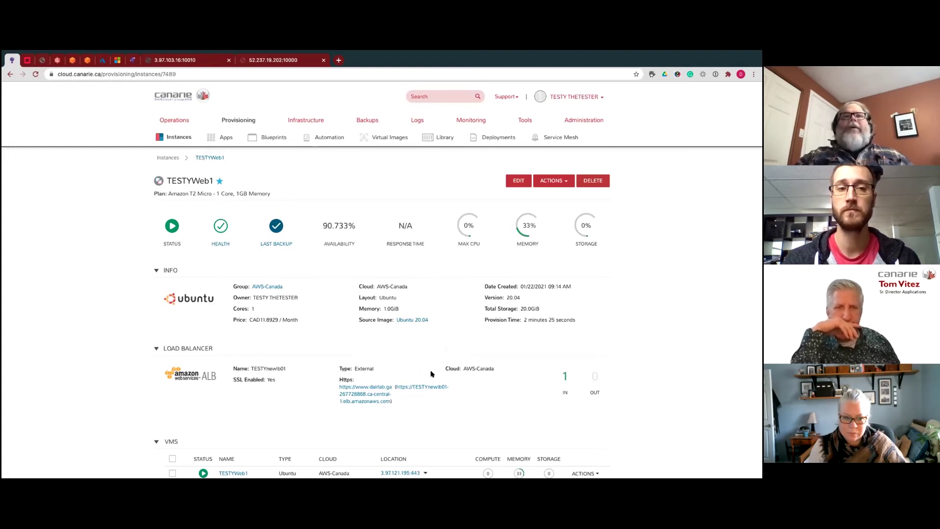
pyautogui.scroll(-5, 491, 398)
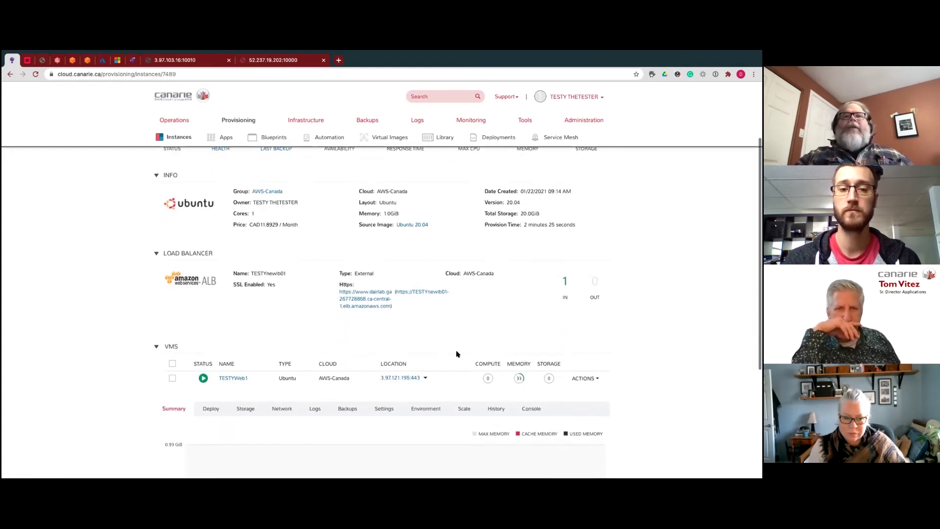
# - Open the TESTYWeb1 VM's host page and show its ACTIONS list
pyautogui.click(237, 344)
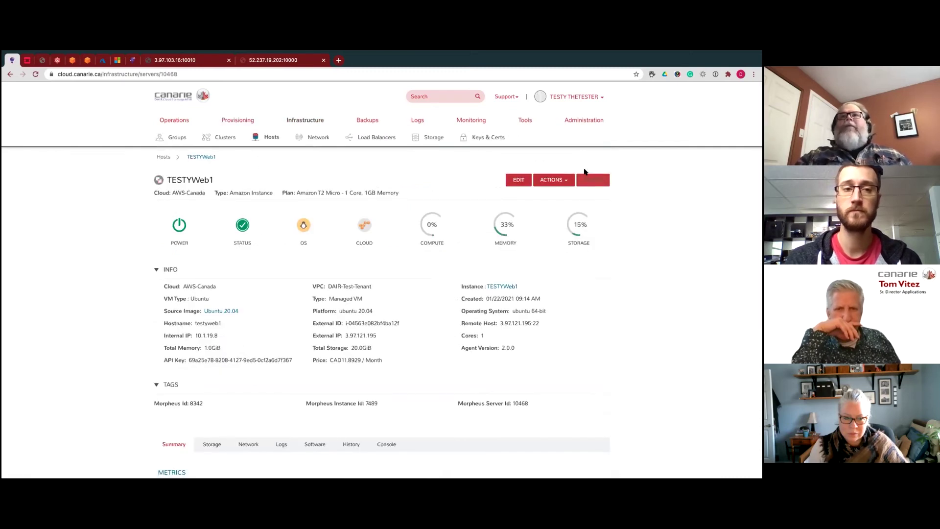
pyautogui.click(566, 180)
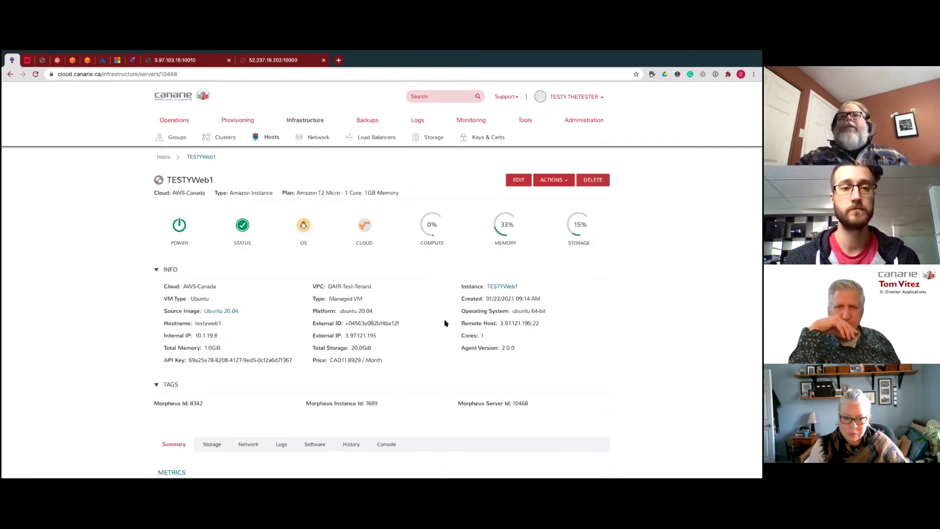
pyautogui.scroll(-1, 457, 323)
pyautogui.scroll(-2, 498, 331)
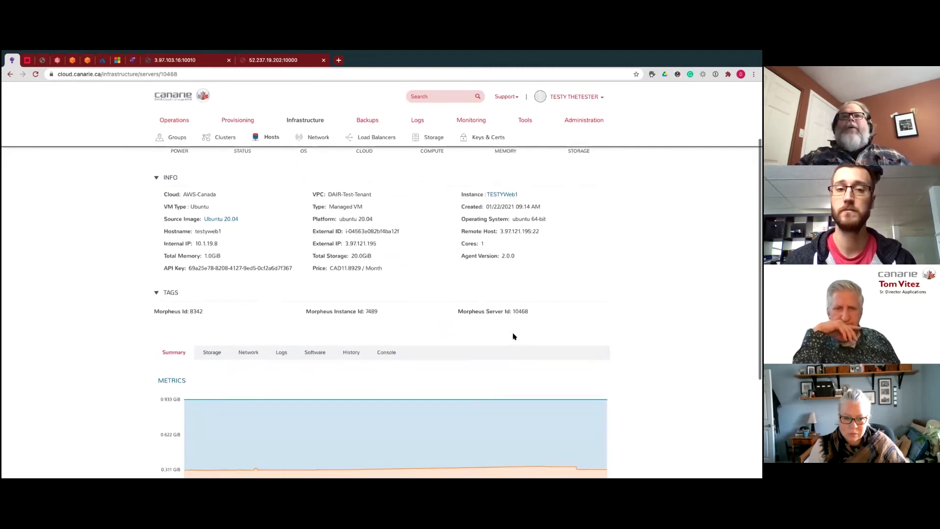
pyautogui.scroll(3, 512, 336)
pyautogui.click(549, 181)
pyautogui.click(565, 181)
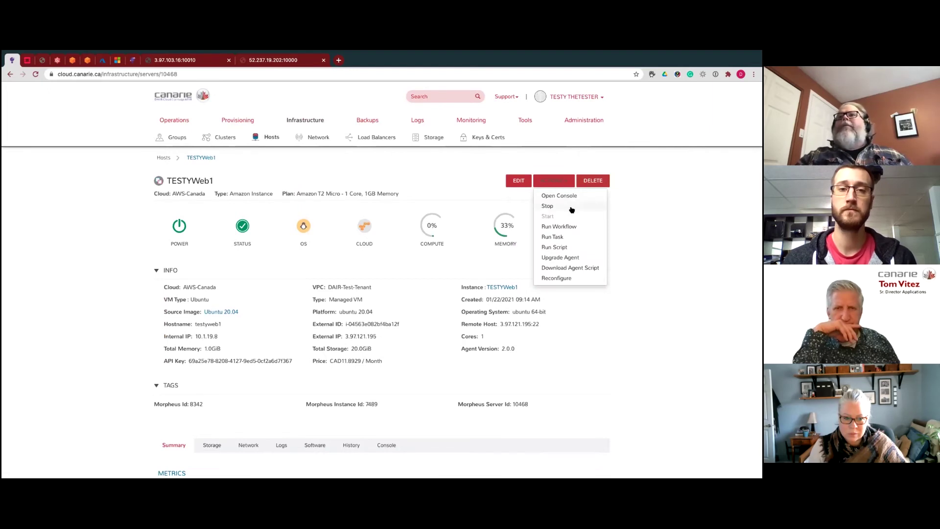
# - Reconfigure TESTYWeb1, adding a 20 GB gp2 data-1 volume below the root volume
pyautogui.click(566, 278)
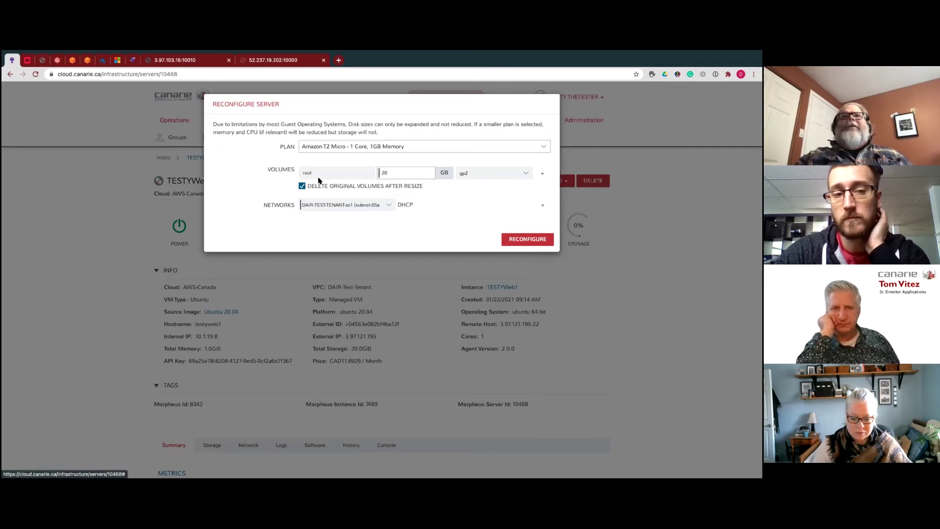
pyautogui.click(396, 172)
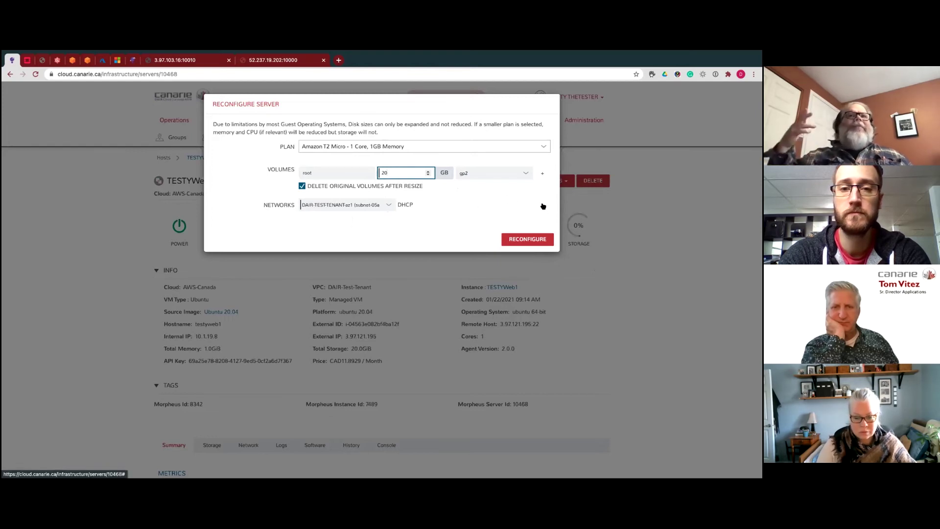
pyautogui.click(543, 175)
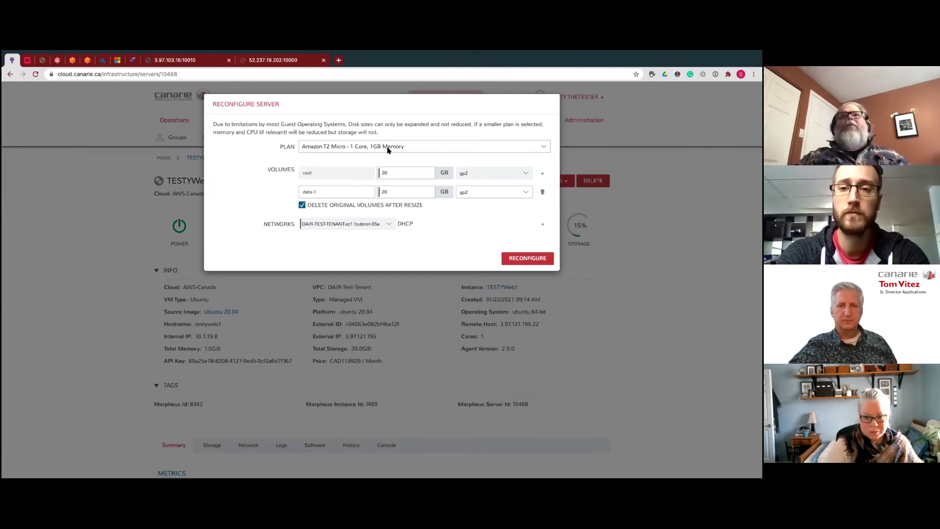
# - Keep the T2 Micro plan, submit the TESTYWeb1 reconfiguration and close the dialog
pyautogui.click(543, 149)
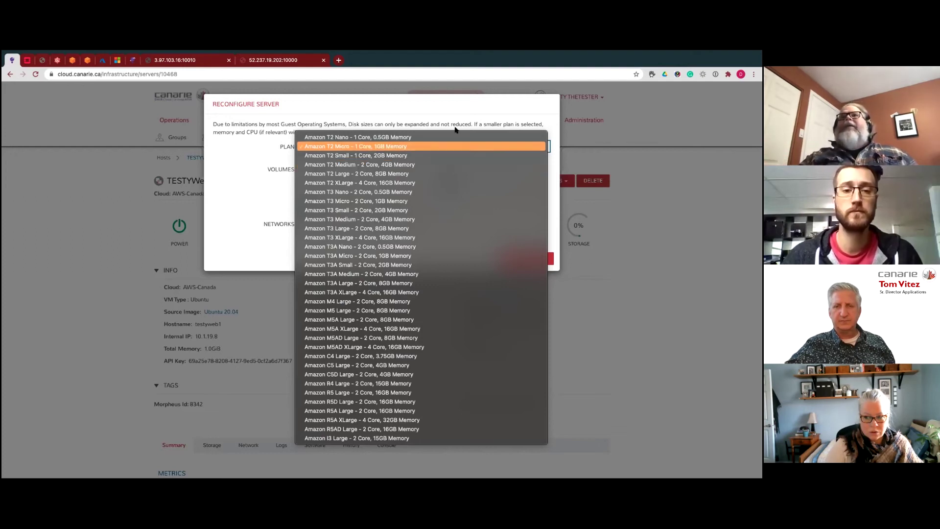
pyautogui.click(527, 110)
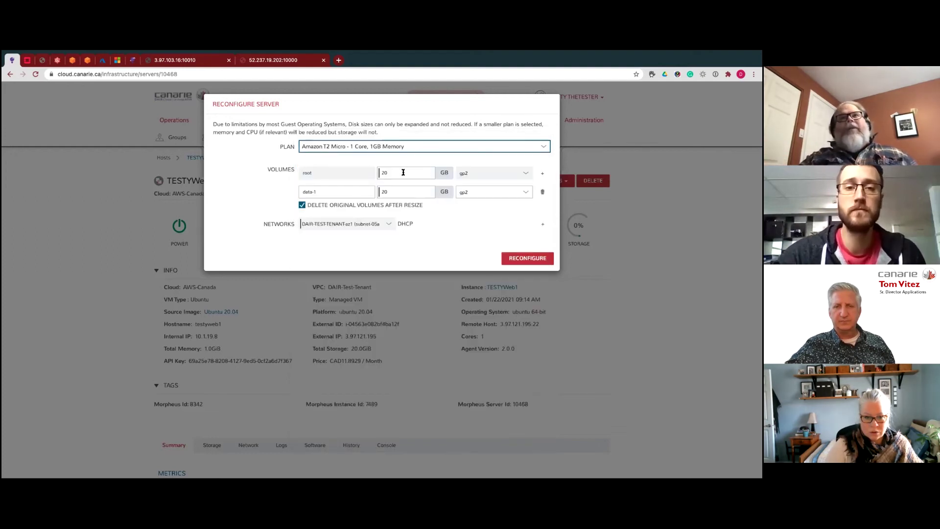
pyautogui.click(420, 169)
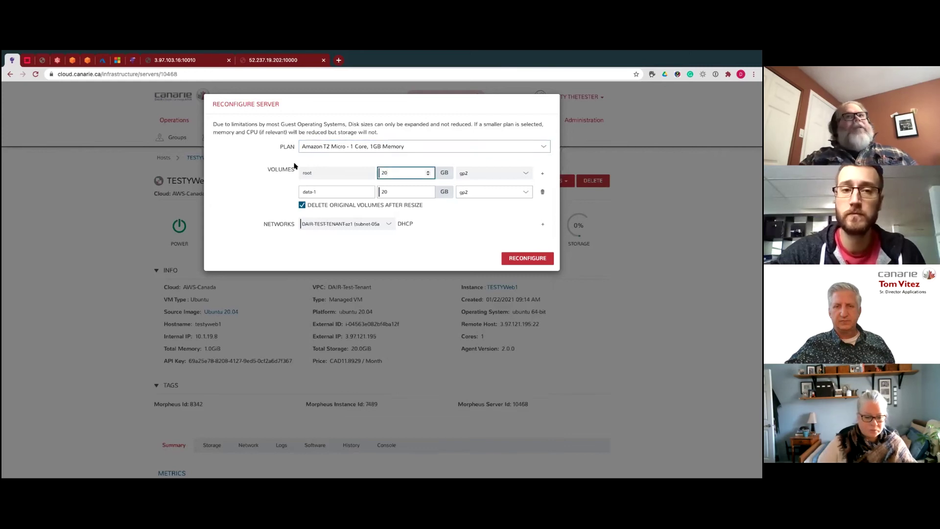
pyautogui.press('Return')
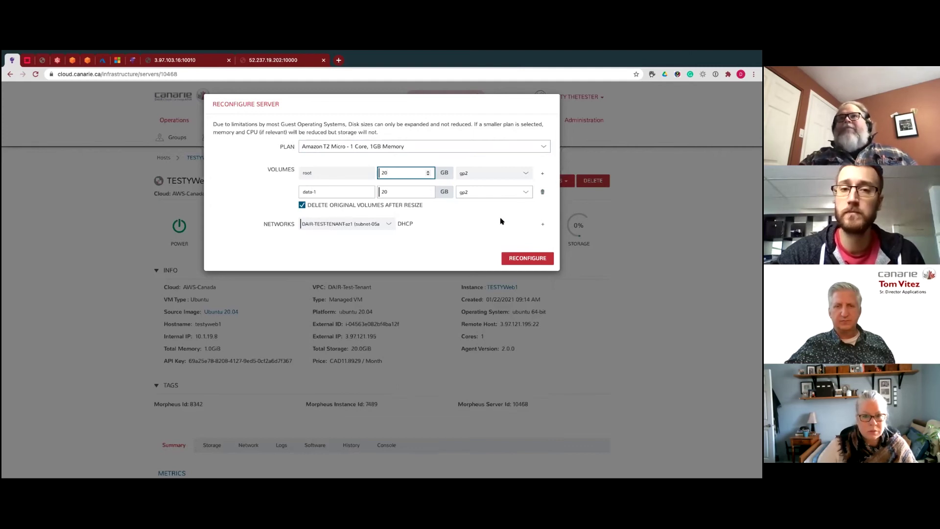
pyautogui.click(533, 258)
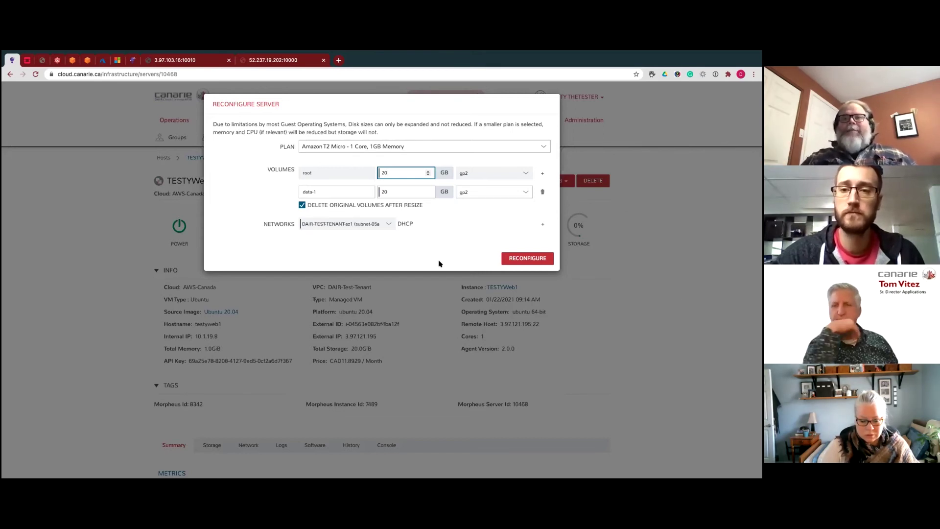
pyautogui.click(719, 254)
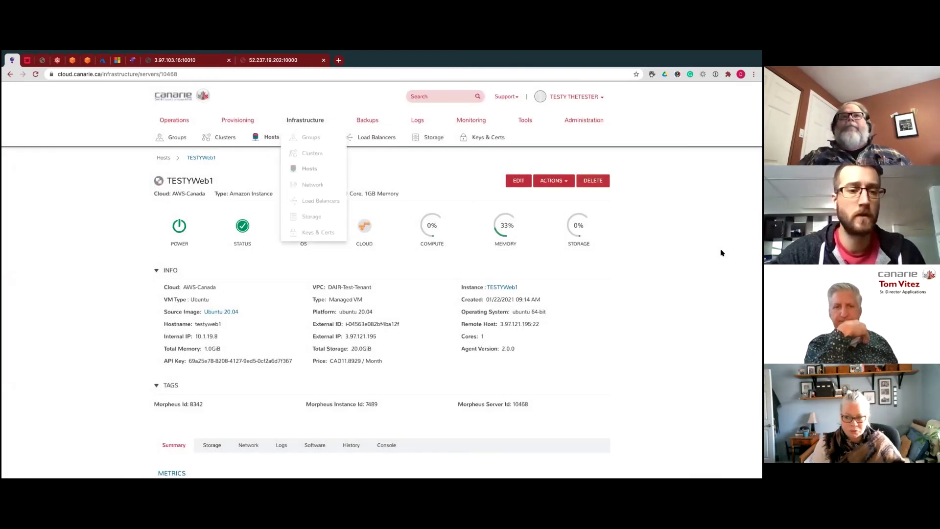
# - Return to the Instances list showing Docker-DEMO-AWS-1, DOCKER-DEMO-AZURE1 and TESTYWeb1
pyautogui.click(248, 137)
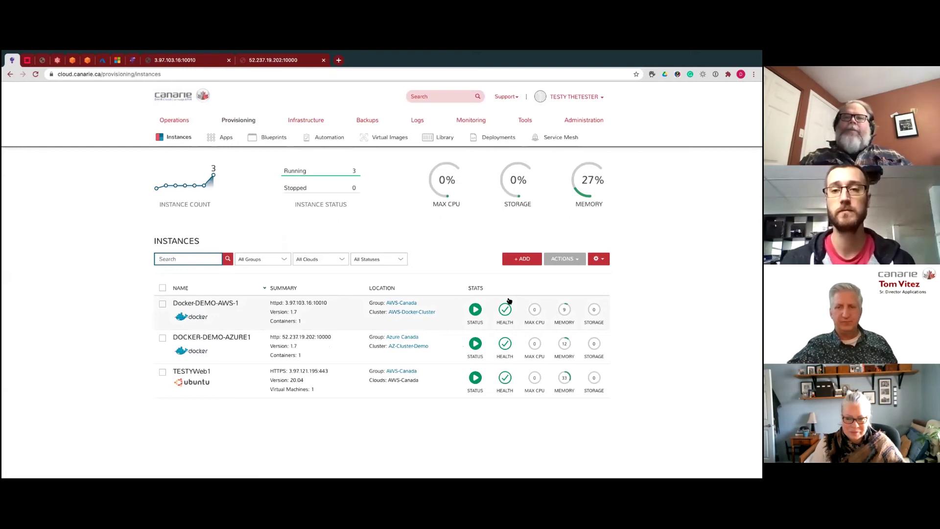
pyautogui.moveTo(238, 121)
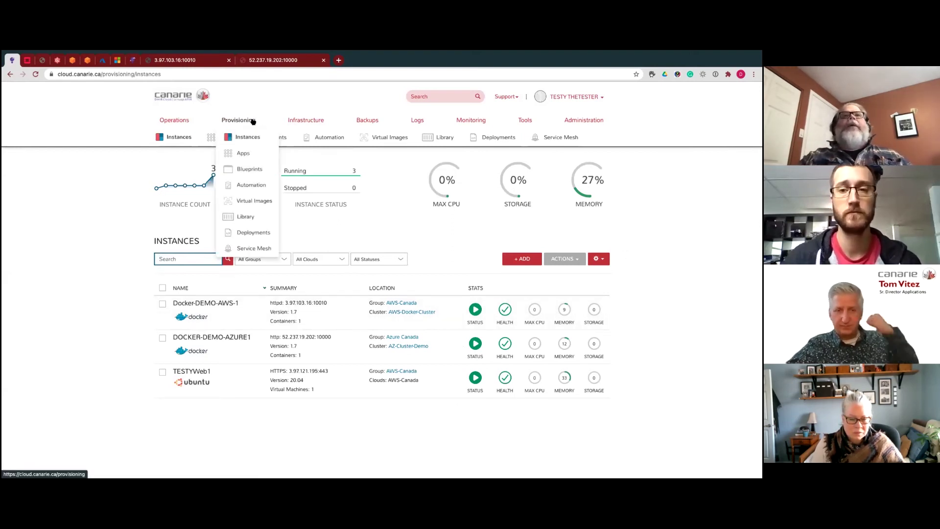
pyautogui.moveTo(304, 120)
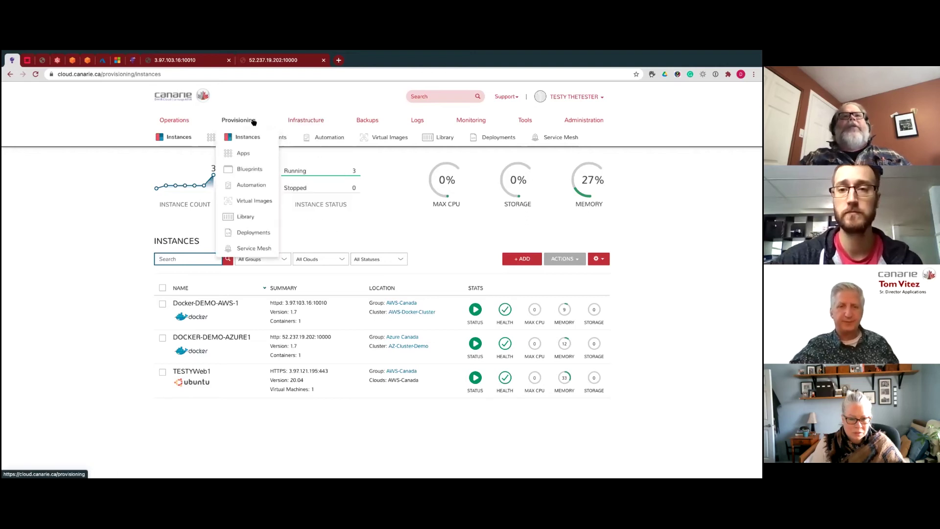
# - Start a new Shell Script automation task, then discard it unsaved
pyautogui.click(249, 185)
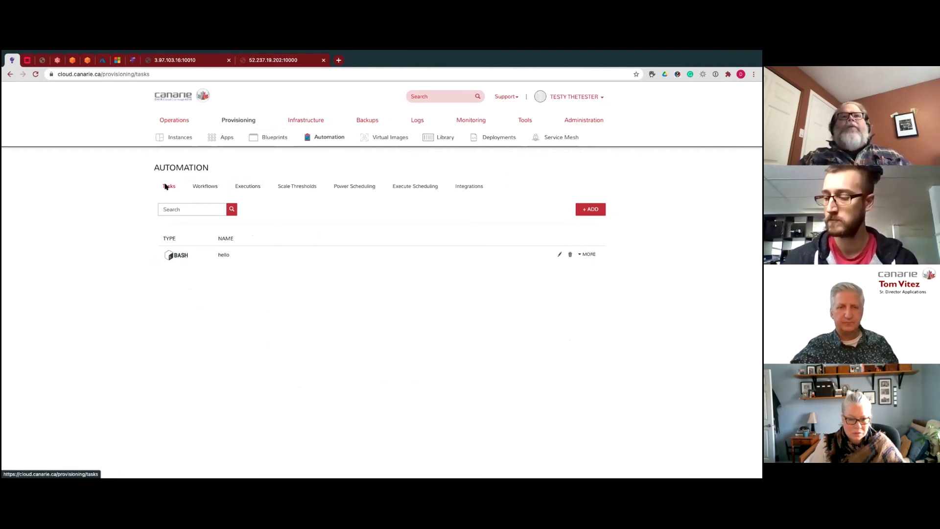
pyautogui.click(589, 210)
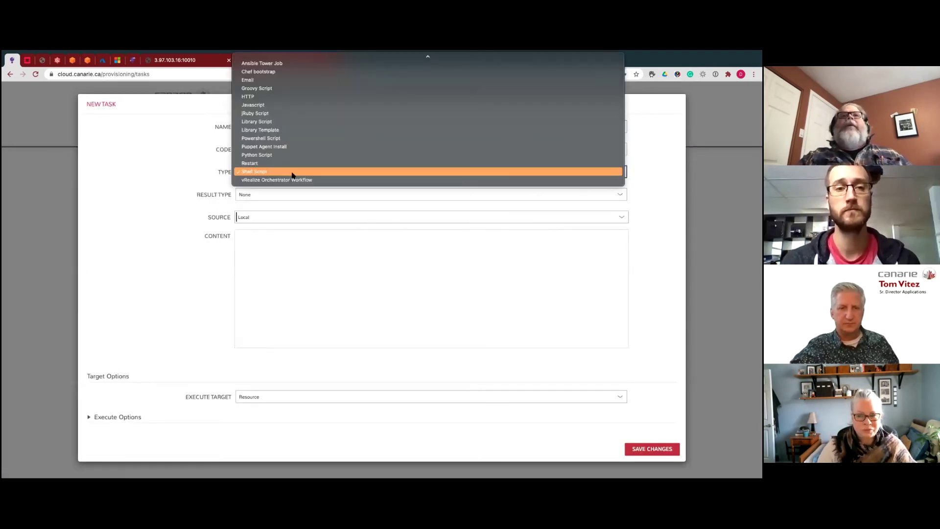
pyautogui.scroll(1, 321, 159)
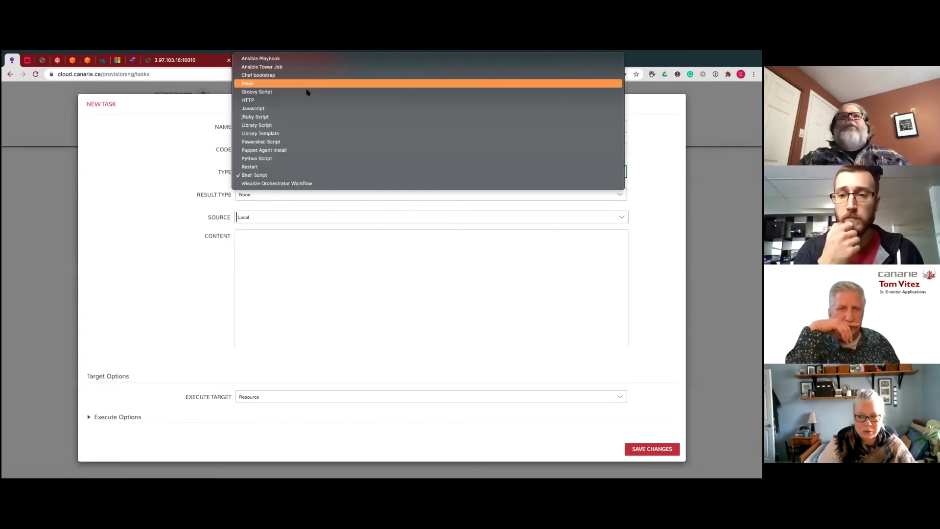
pyautogui.click(164, 160)
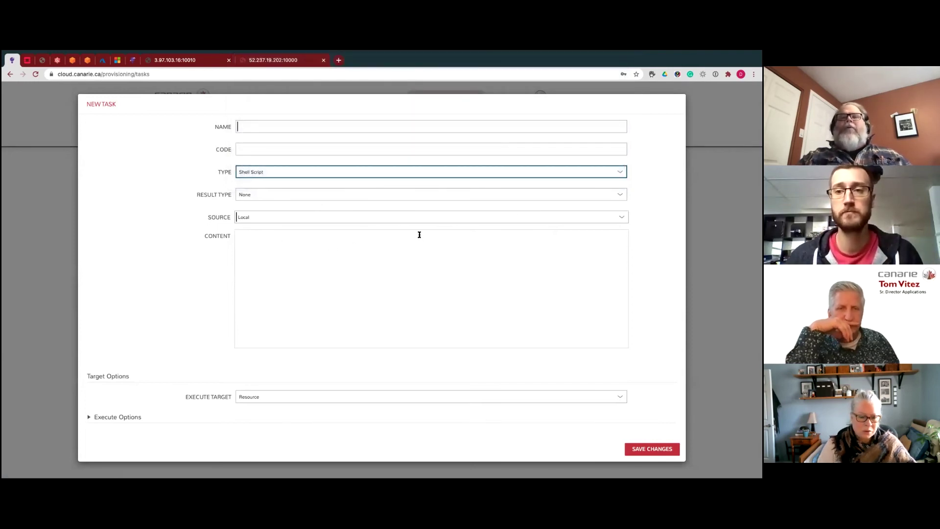
pyautogui.click(681, 99)
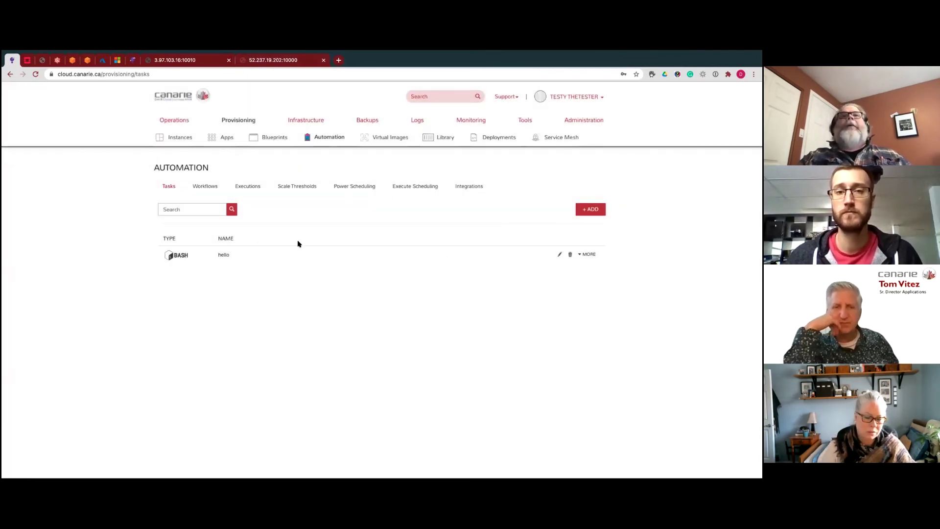
# - Start a new Provisioning Workflow, inspect its Provision task search, then discard it
pyautogui.click(205, 186)
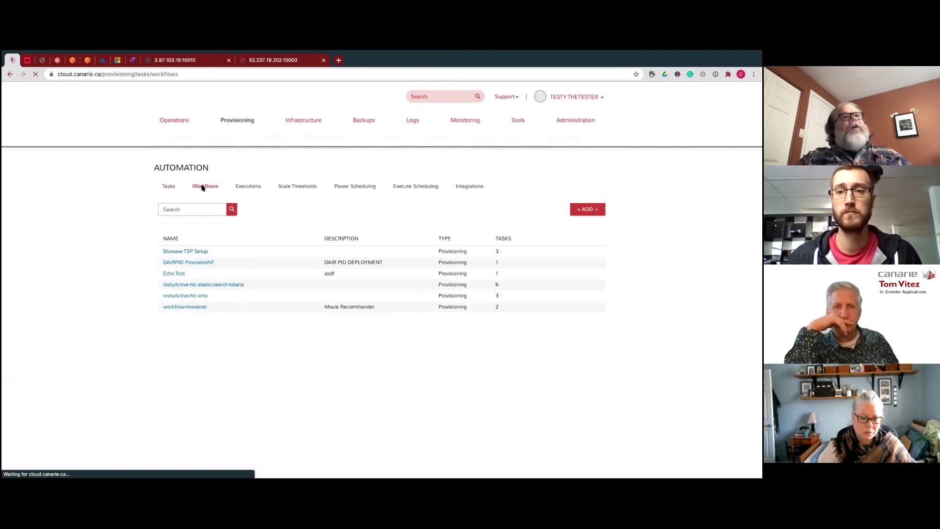
pyautogui.click(598, 211)
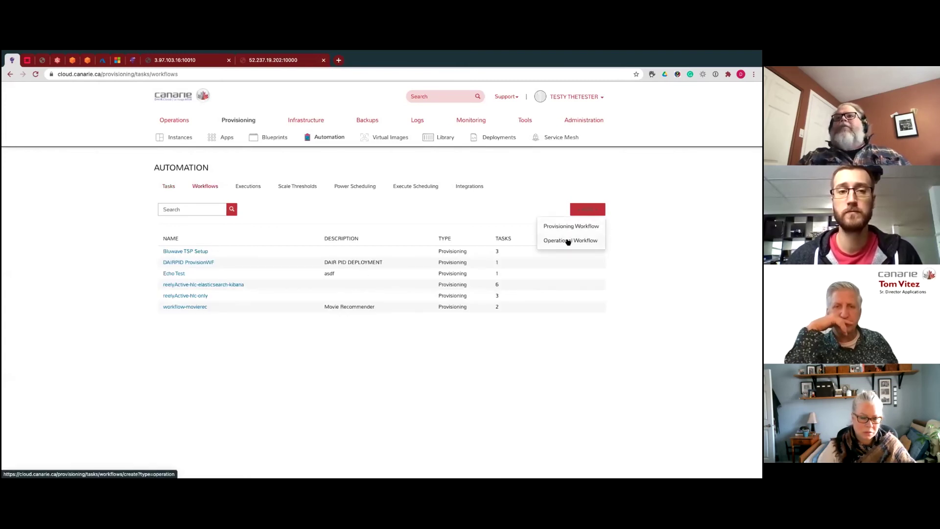
pyautogui.click(575, 226)
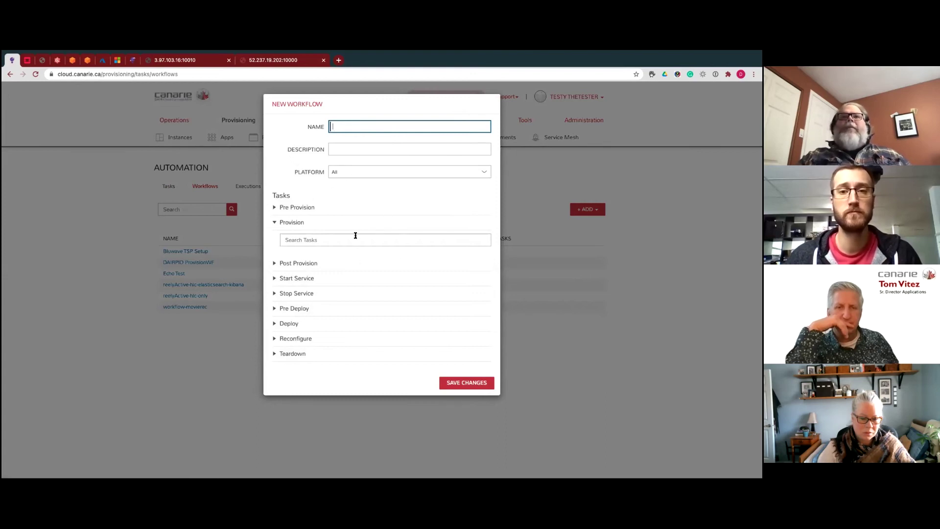
pyautogui.click(326, 240)
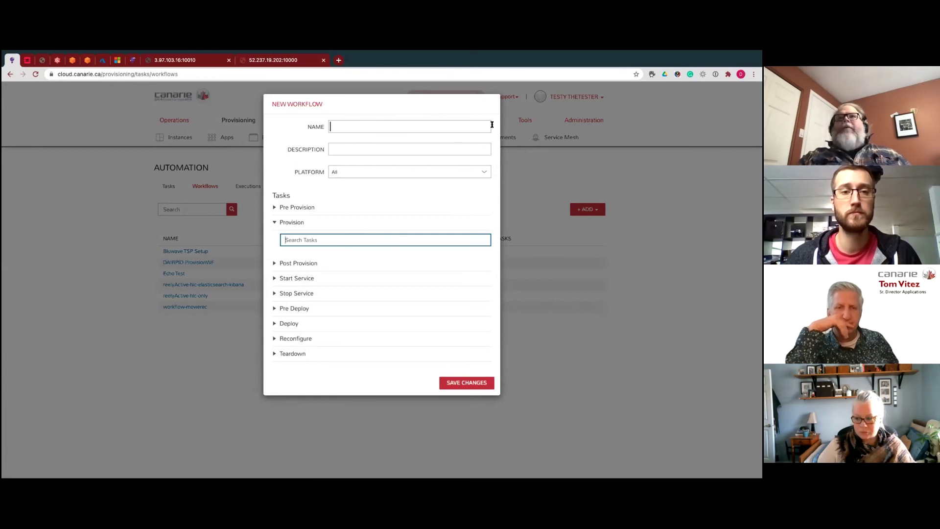
pyautogui.click(494, 97)
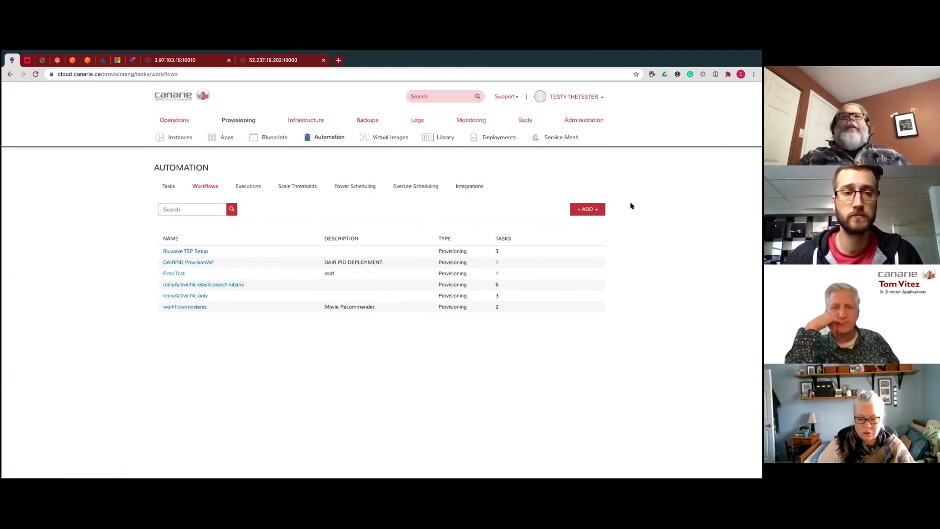
# - Create a new Morpheus-type blueprint named TEST
pyautogui.moveTo(241, 121)
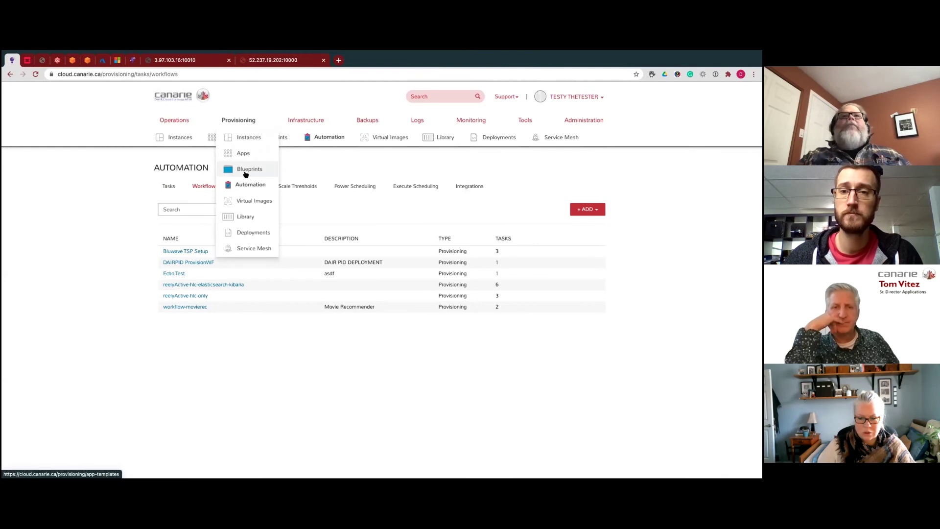
pyautogui.click(245, 170)
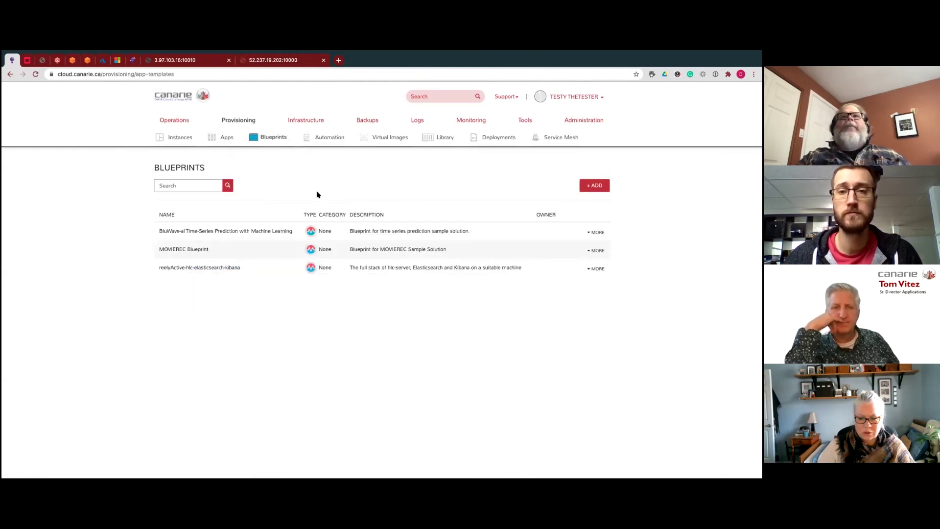
pyautogui.click(599, 189)
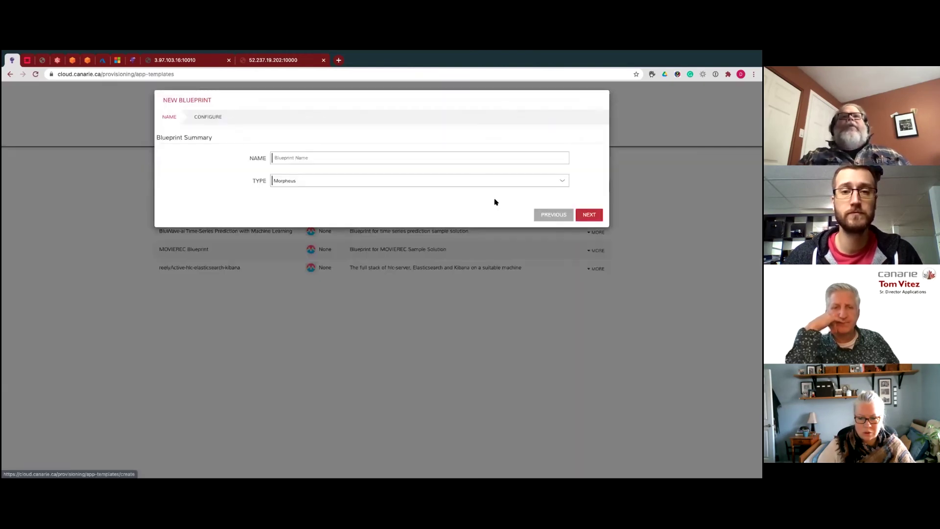
pyautogui.click(295, 160)
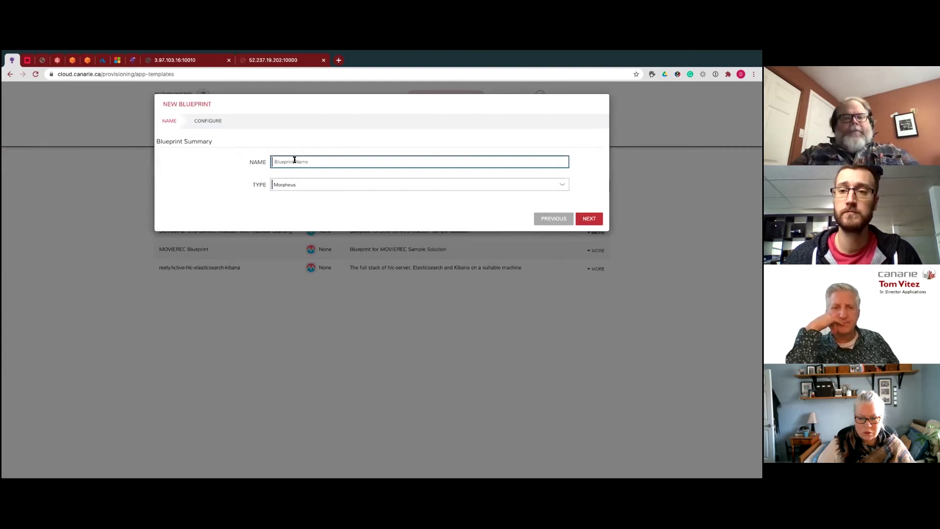
pyautogui.write('TEST')
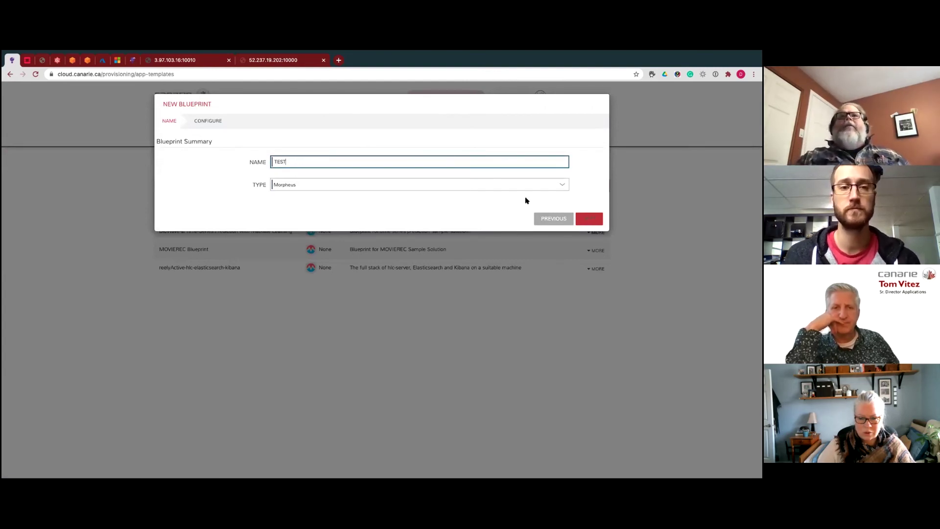
pyautogui.click(390, 188)
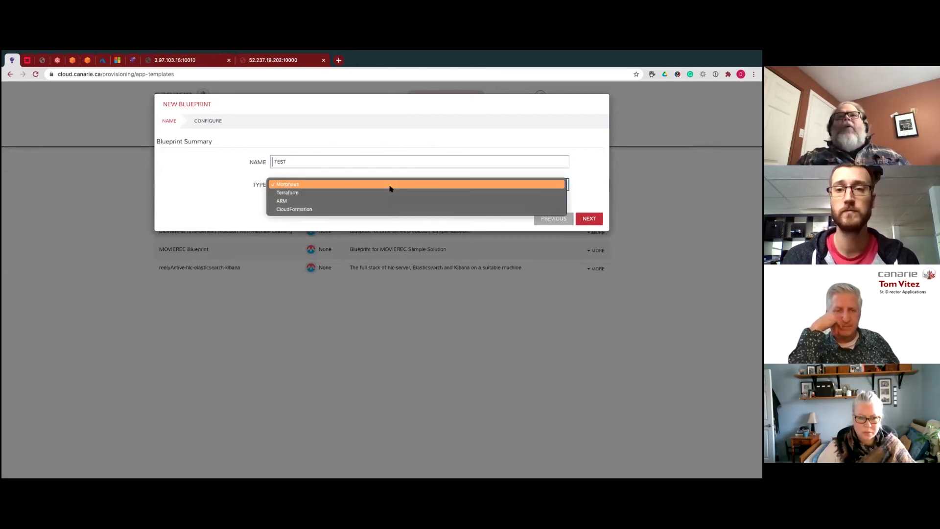
pyautogui.click(390, 188)
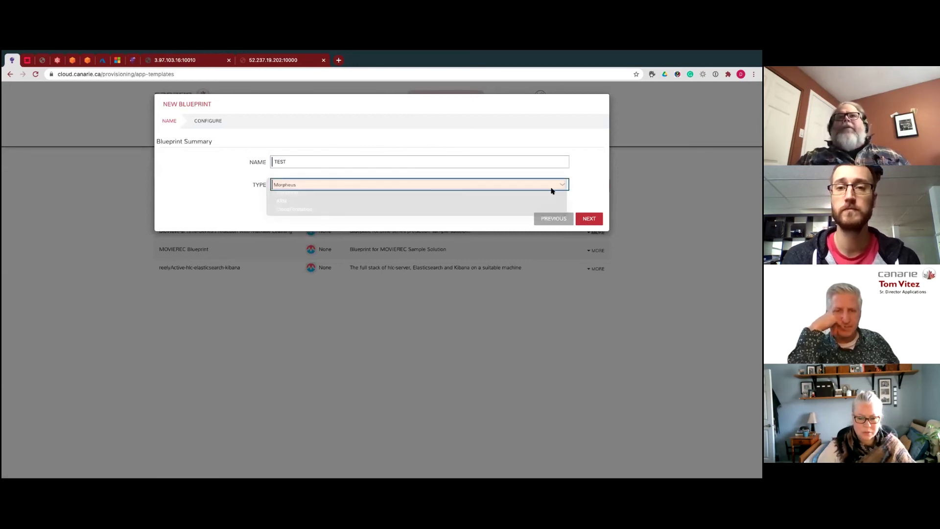
pyautogui.click(592, 219)
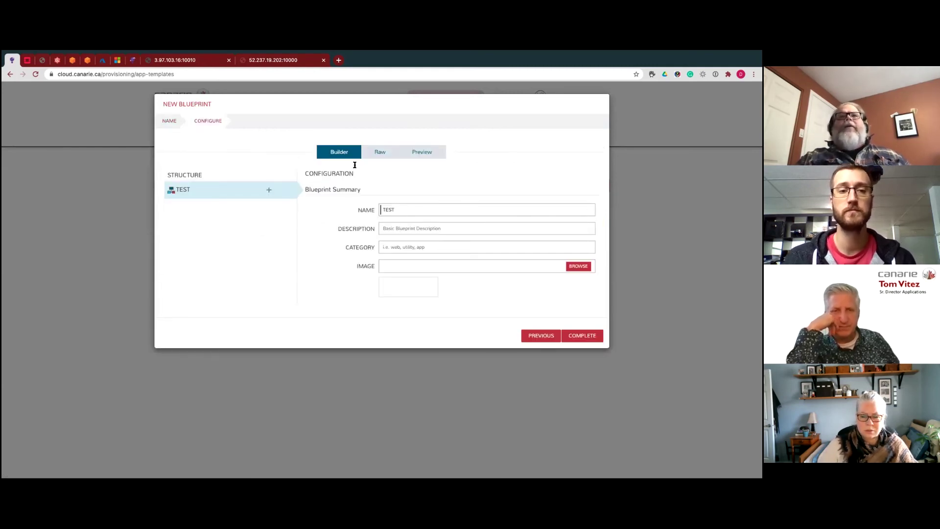
# - Add an App tier containing an Ubuntu instance to the TEST blueprint
pyautogui.click(268, 190)
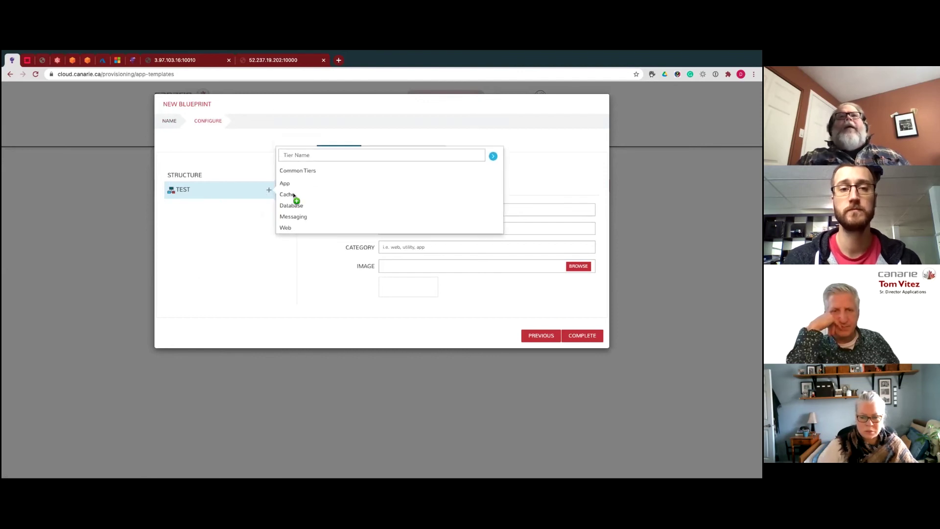
pyautogui.click(285, 183)
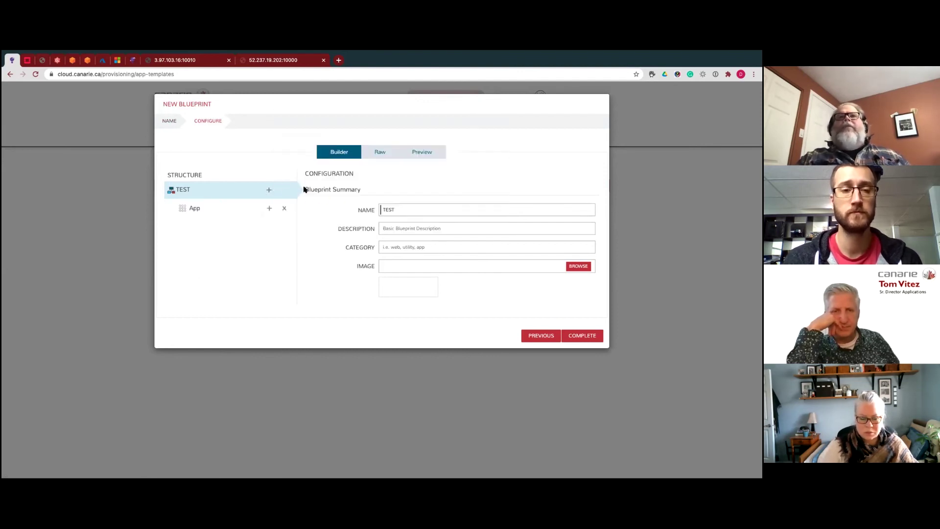
pyautogui.click(269, 209)
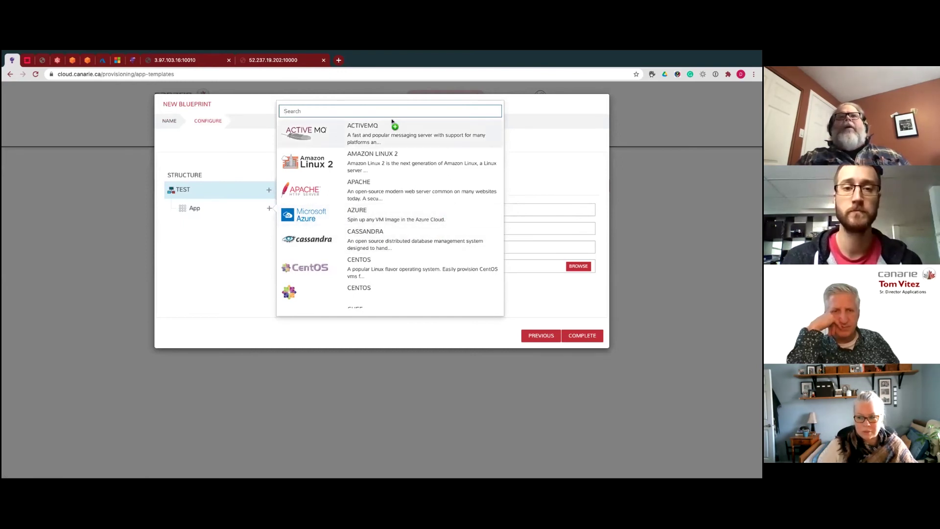
pyautogui.write('ubunt')
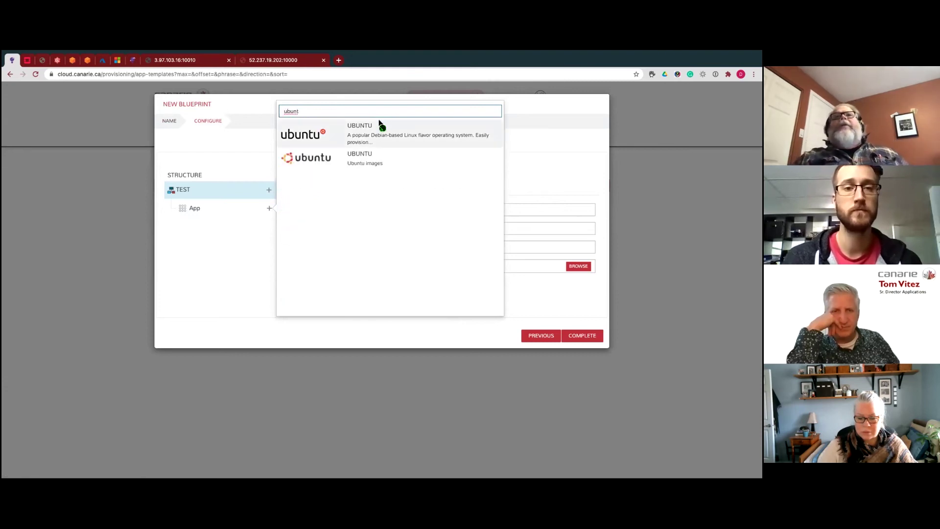
pyautogui.click(382, 130)
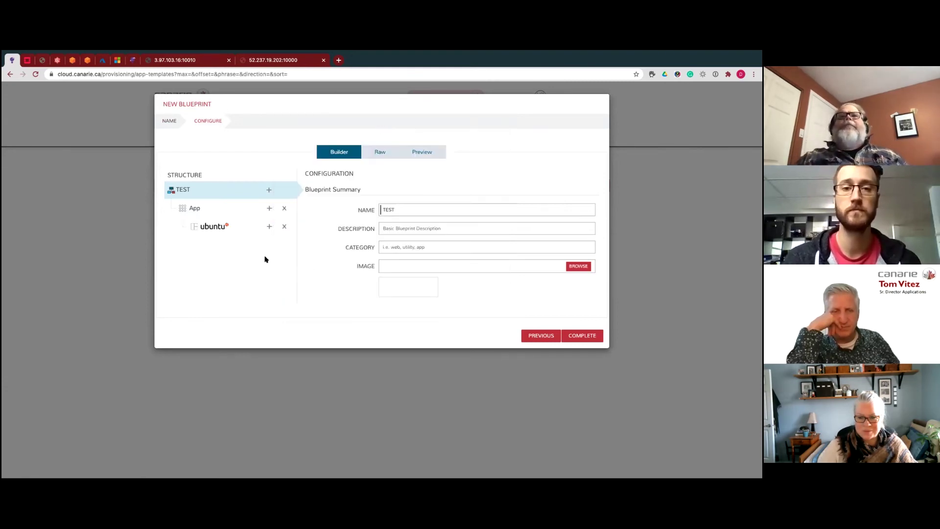
# - Add an AWS-Canada group and cloud configuration to the ubuntu instance
pyautogui.click(268, 226)
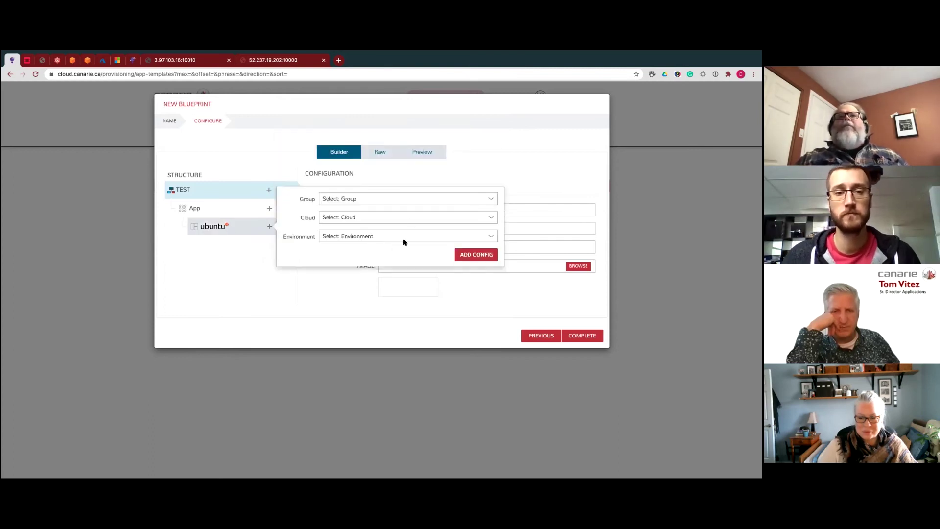
pyautogui.click(369, 198)
pyautogui.click(369, 209)
pyautogui.click(341, 218)
pyautogui.click(358, 226)
pyautogui.click(478, 255)
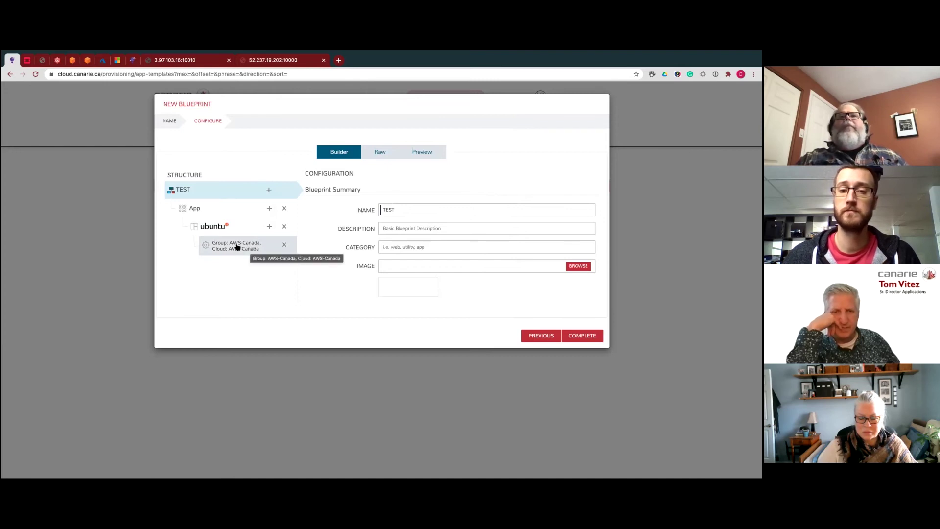
# - Load the AWS-Canada configuration's settings, showing version 18.04 and T2 Nano plan
pyautogui.click(237, 246)
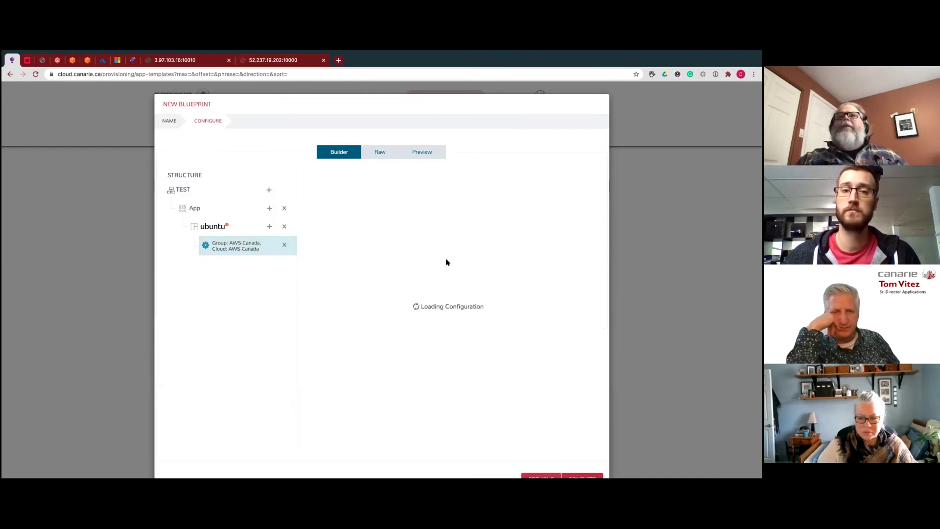
pyautogui.scroll(-3, 503, 274)
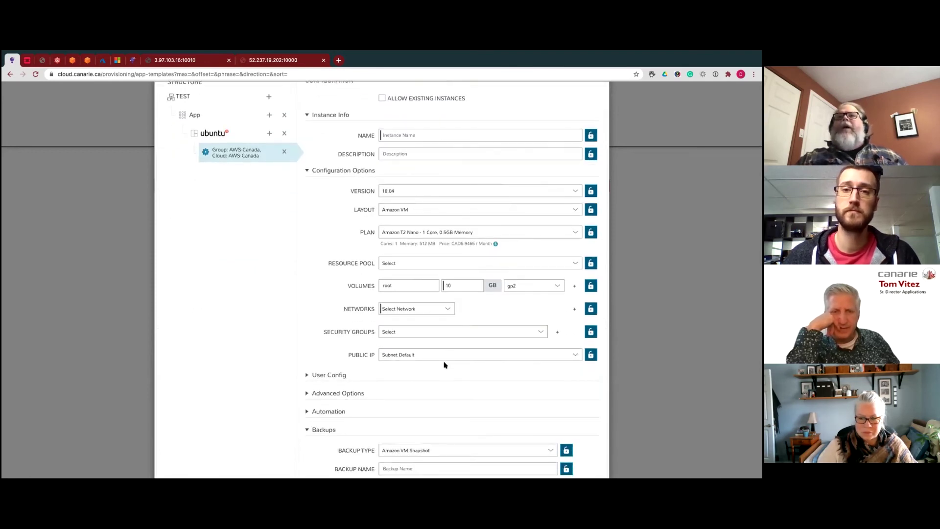
pyautogui.scroll(-3, 445, 362)
pyautogui.scroll(5, 465, 355)
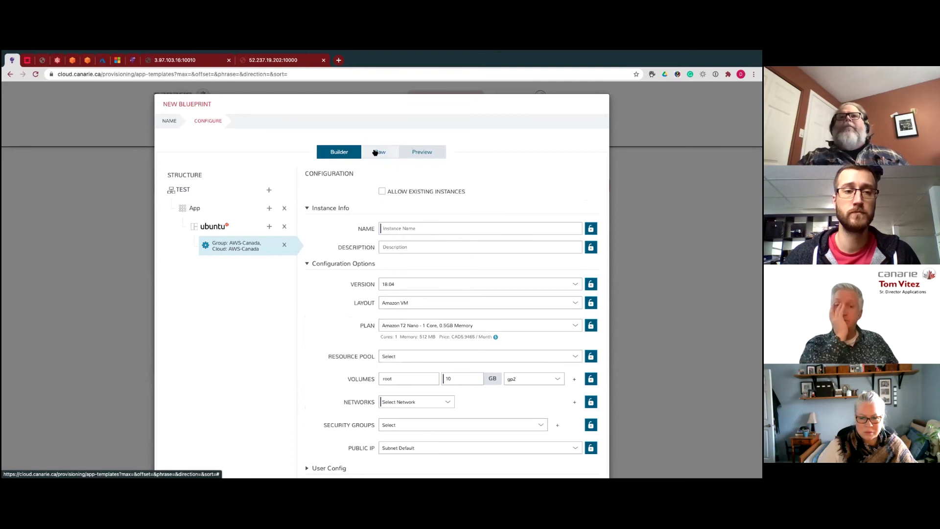
# - Review the TEST blueprint's raw YAML, then reload the AWS-Canada ubuntu configuration in the builder
pyautogui.click(375, 152)
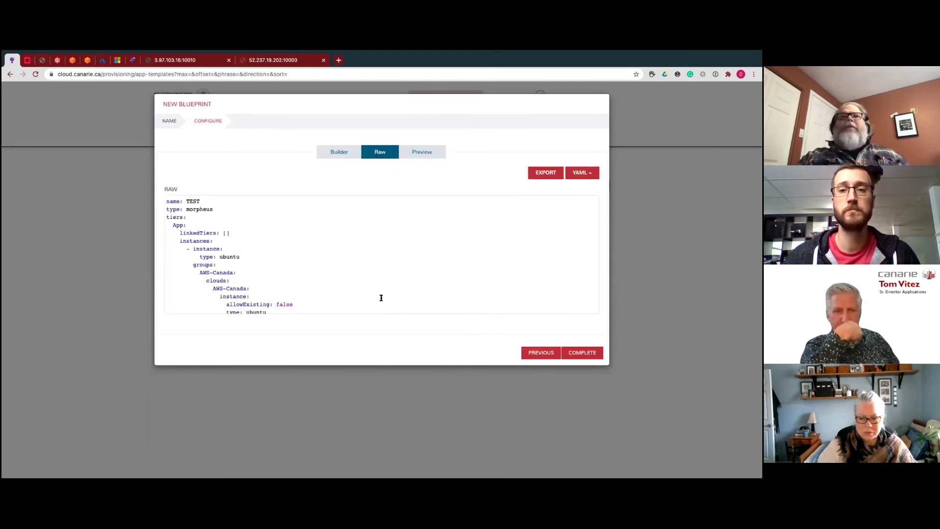
pyautogui.scroll(-15, 374, 299)
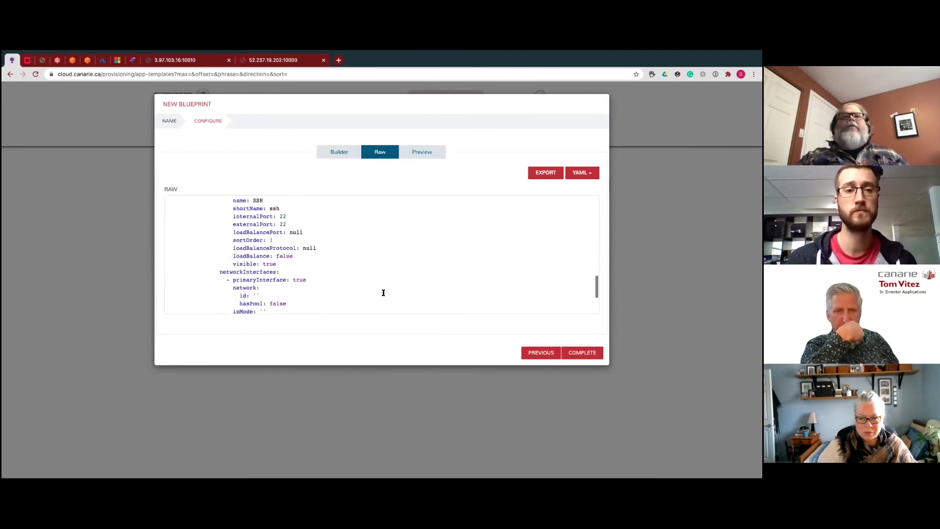
pyautogui.scroll(-1, 383, 293)
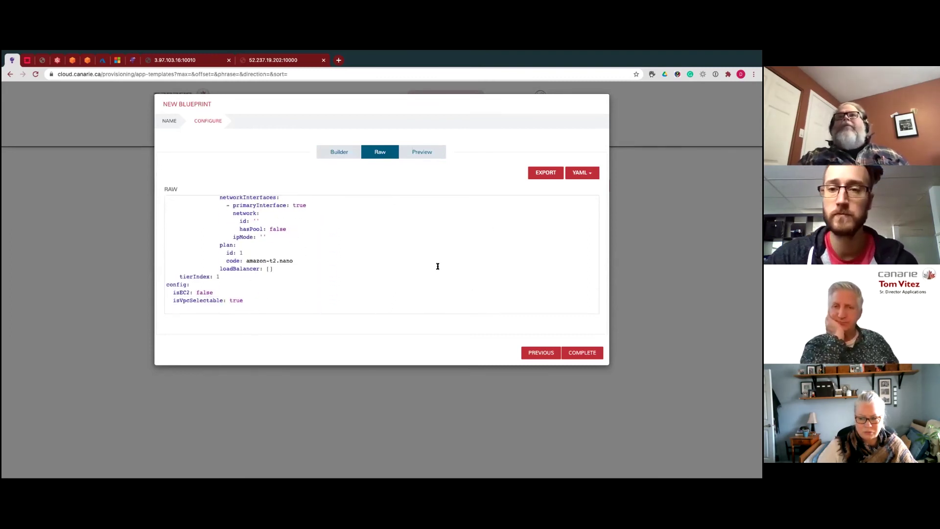
pyautogui.scroll(6, 437, 277)
pyautogui.click(340, 153)
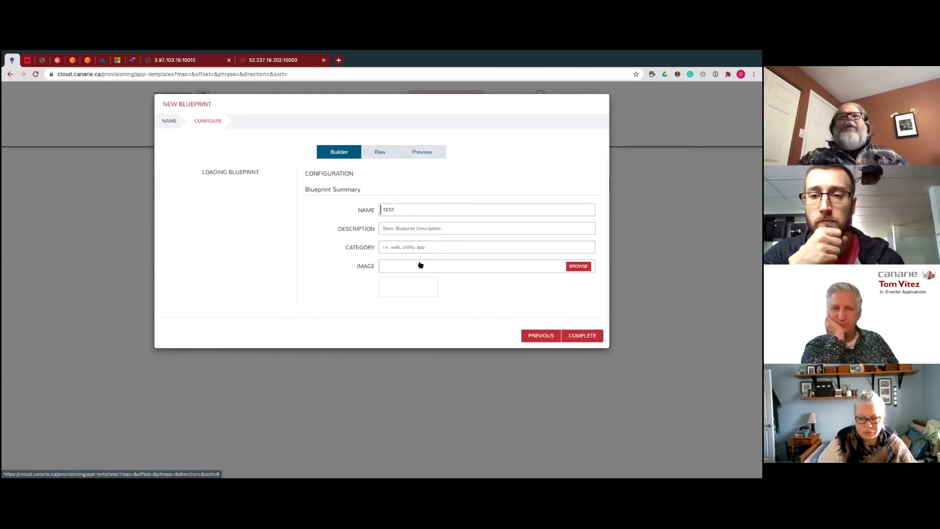
pyautogui.click(249, 245)
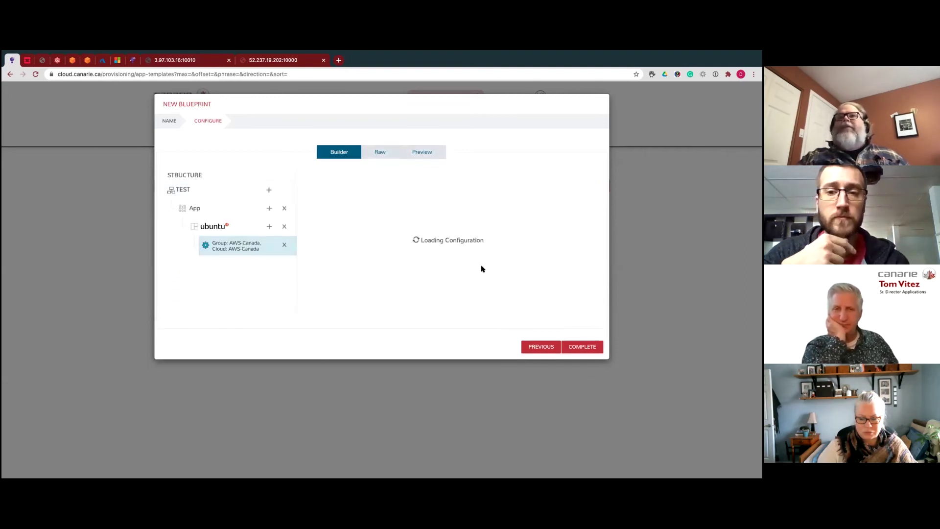
# - Expand the ubuntu configuration's Automation section and view the Workflow list without choosing one
pyautogui.scroll(-1, 505, 270)
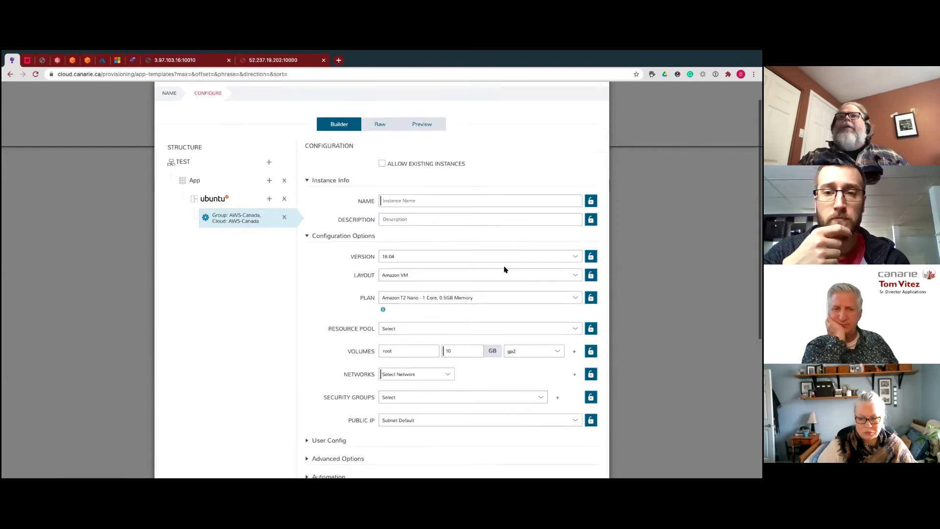
pyautogui.scroll(-5, 504, 269)
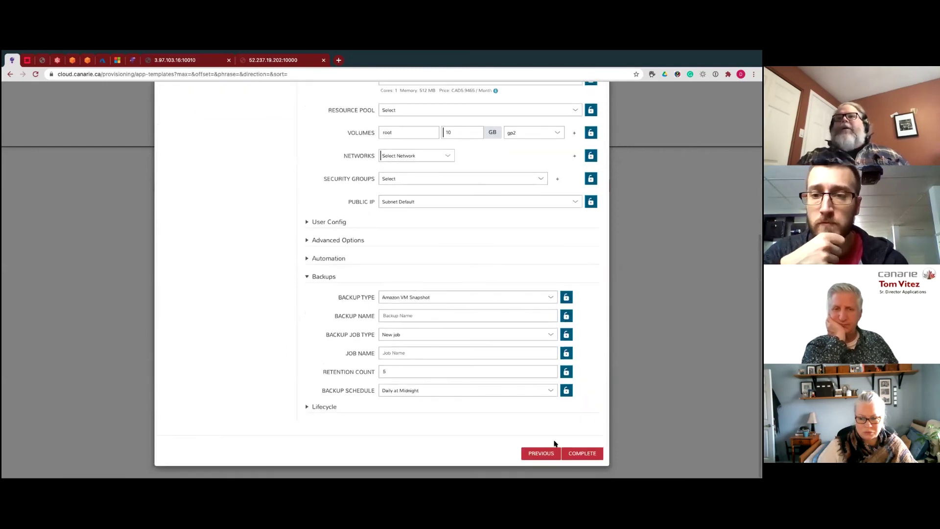
pyautogui.scroll(5, 490, 196)
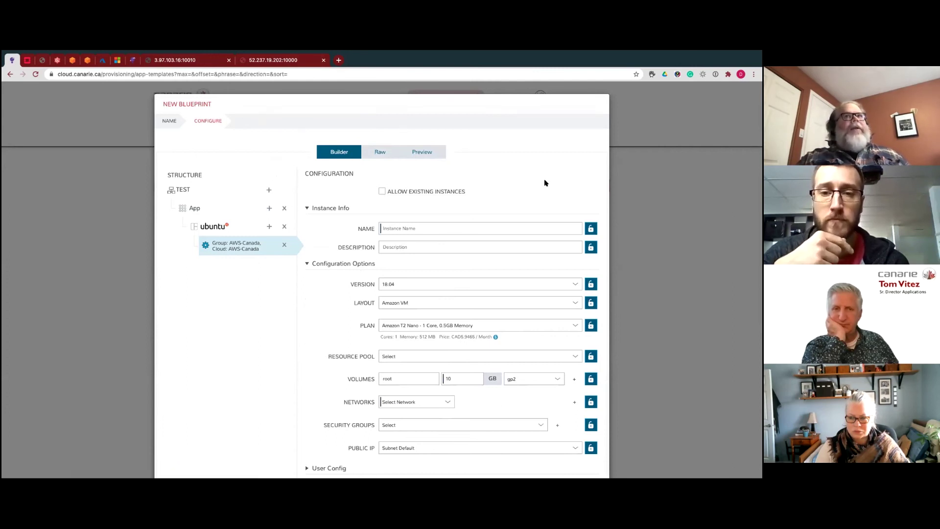
pyautogui.scroll(-5, 486, 424)
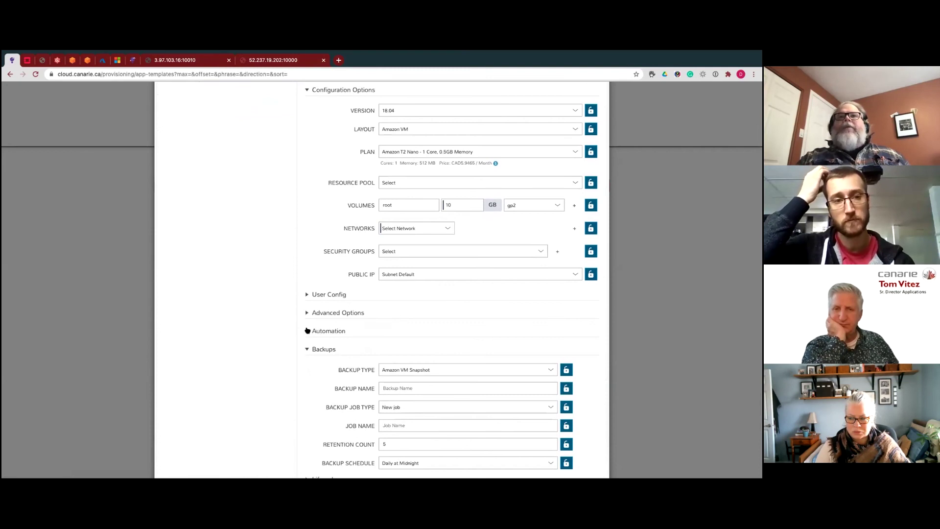
pyautogui.click(308, 331)
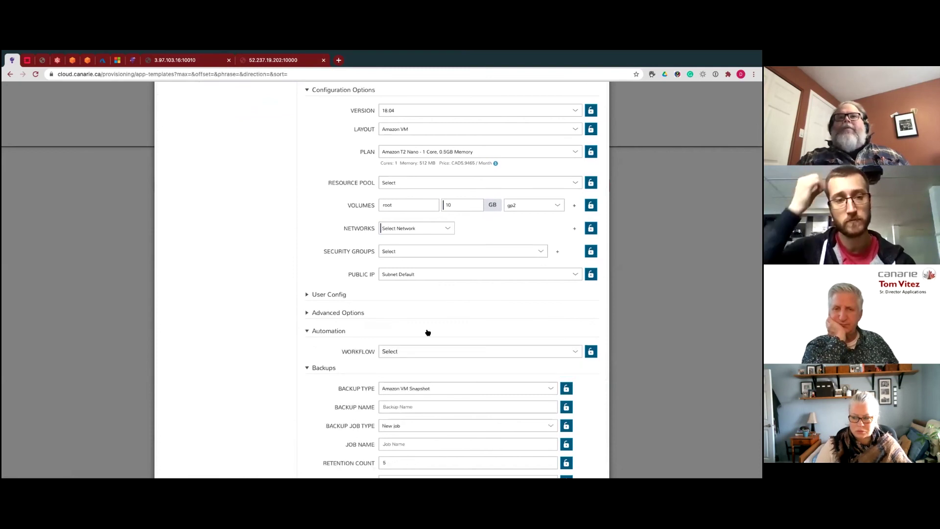
pyautogui.click(578, 351)
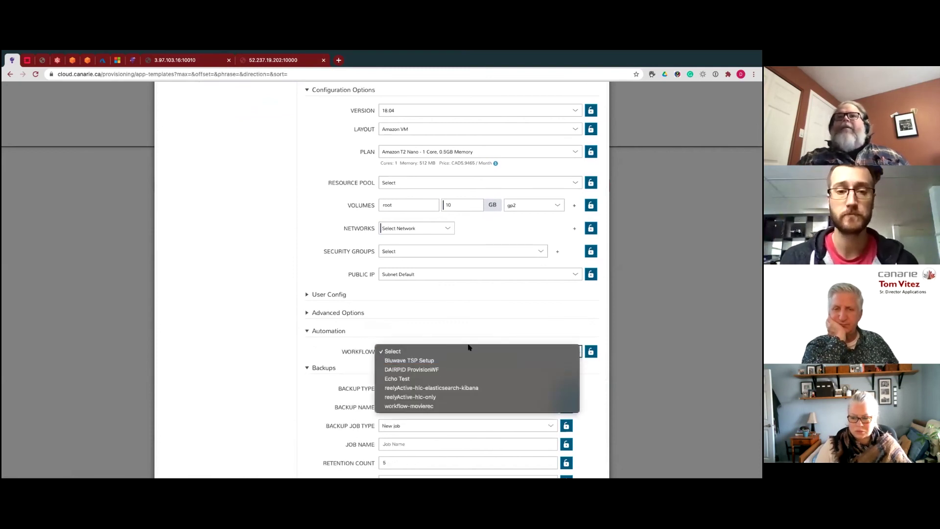
pyautogui.click(501, 319)
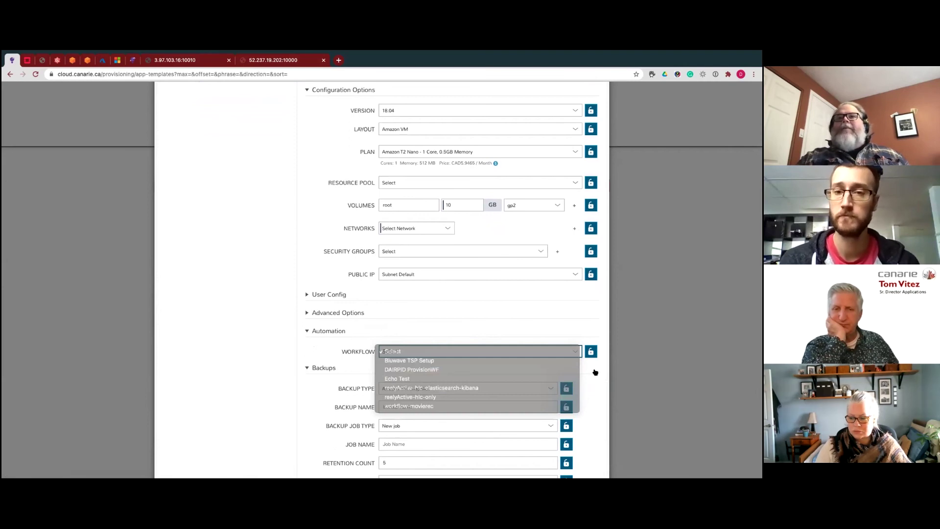
# - Expand Advanced Options, look through them, and return to the top of the form
pyautogui.scroll(-2, 594, 372)
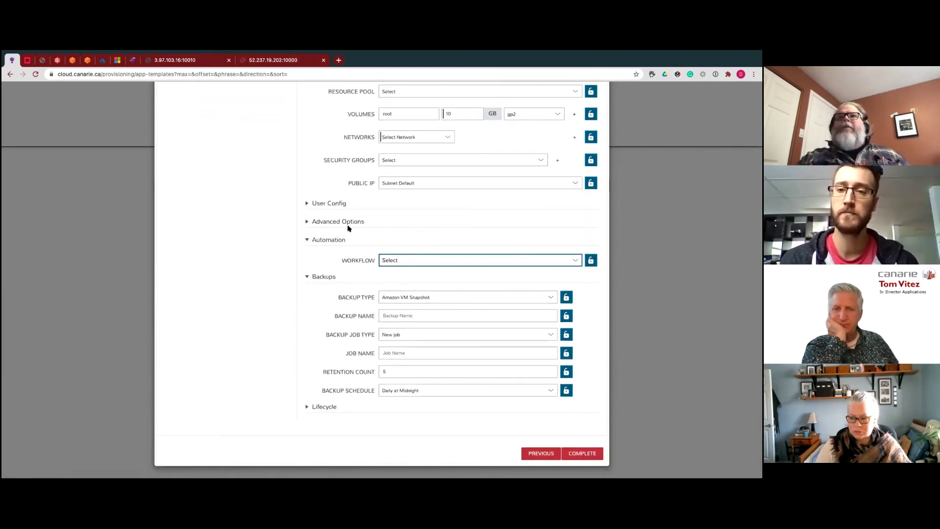
pyautogui.click(306, 222)
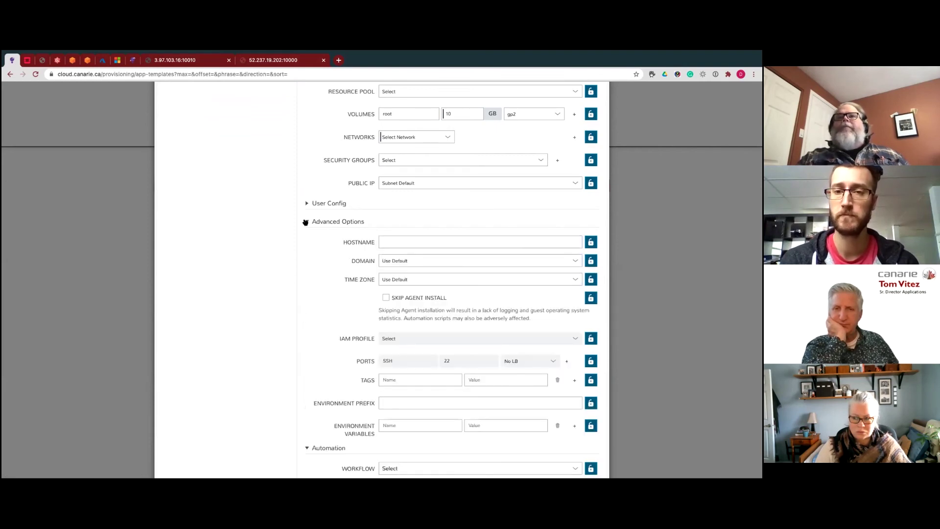
pyautogui.click(305, 222)
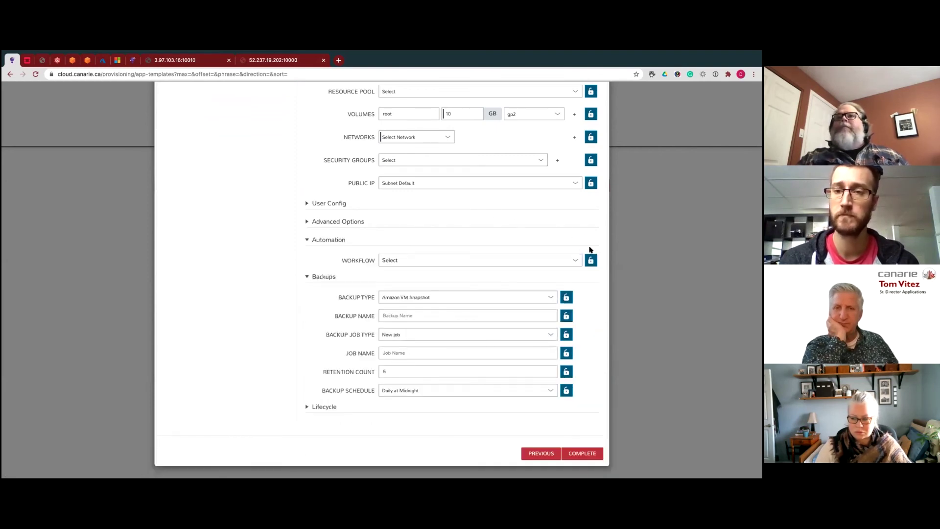
pyautogui.click(333, 221)
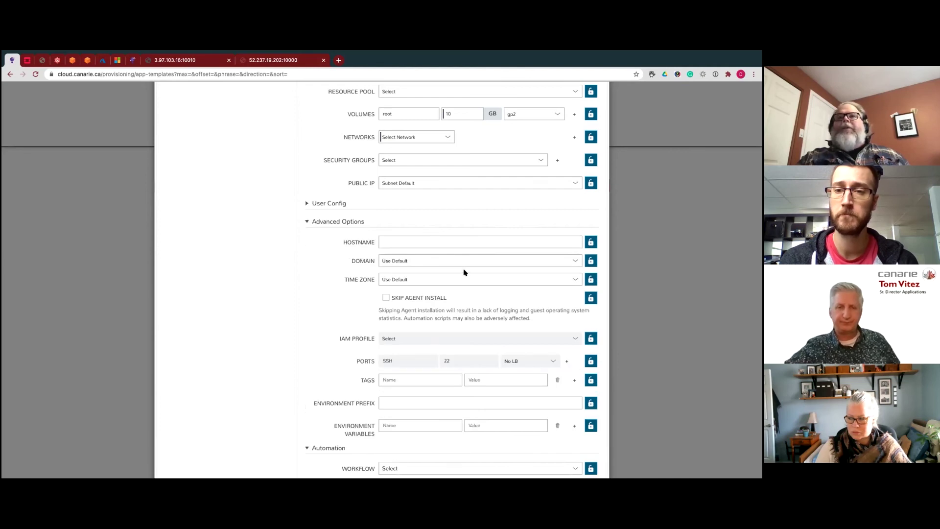
pyautogui.scroll(-3, 419, 352)
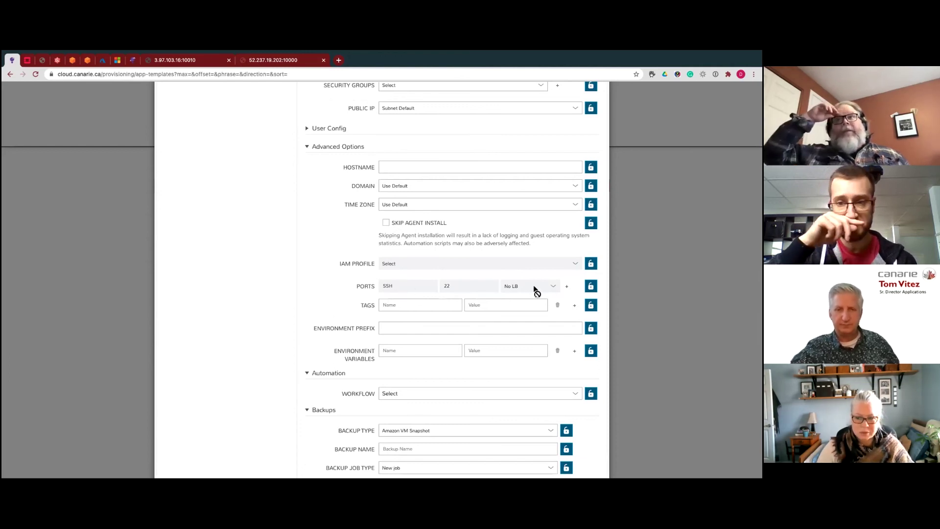
pyautogui.scroll(-3, 478, 308)
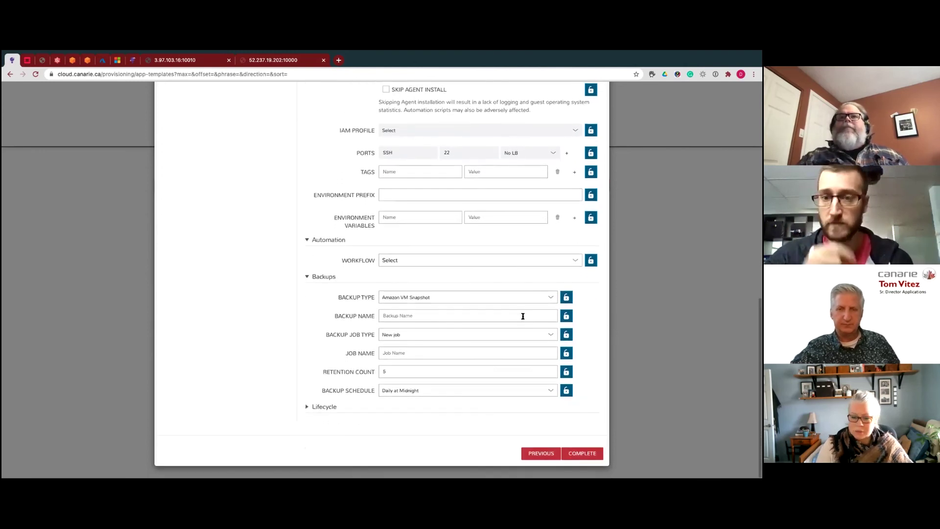
pyautogui.scroll(10, 524, 314)
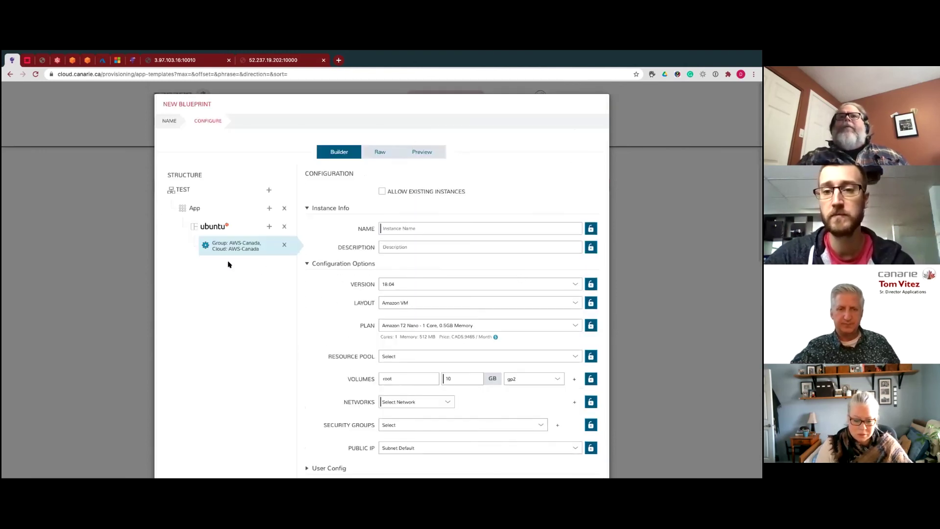
# - Discard the unsaved blueprint and start a new app from Provisioning > Apps
pyautogui.click(604, 100)
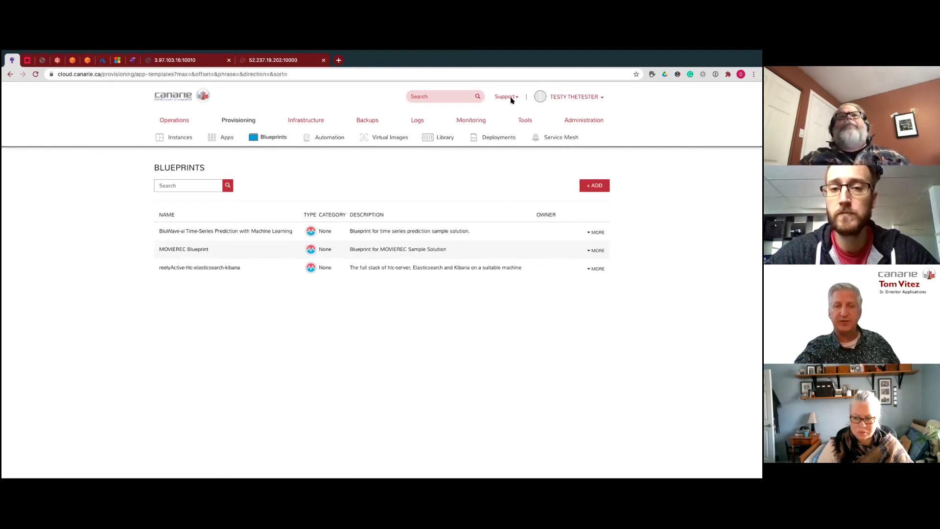
pyautogui.moveTo(240, 119)
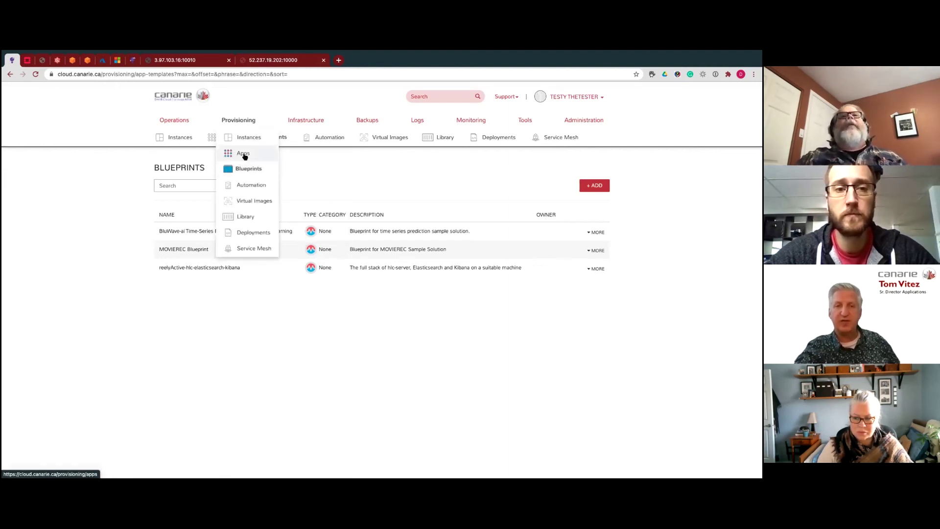
pyautogui.click(237, 153)
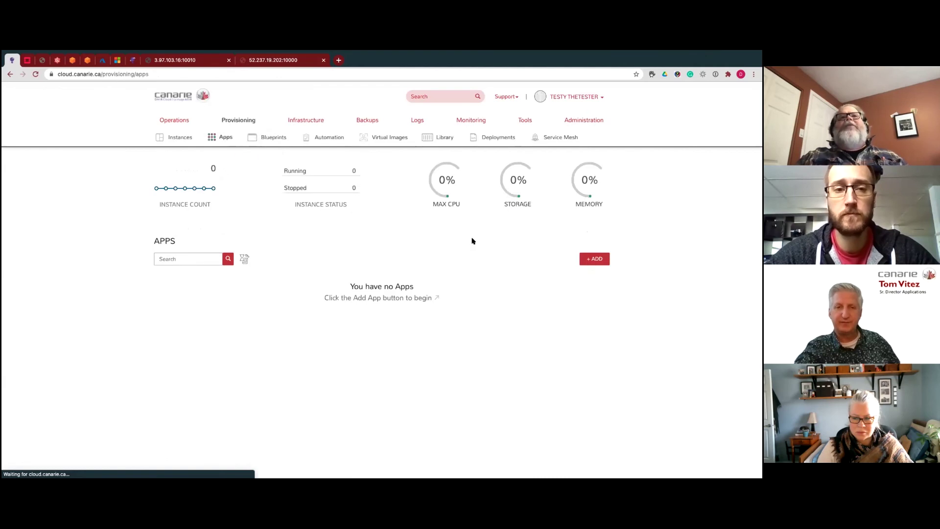
pyautogui.click(594, 262)
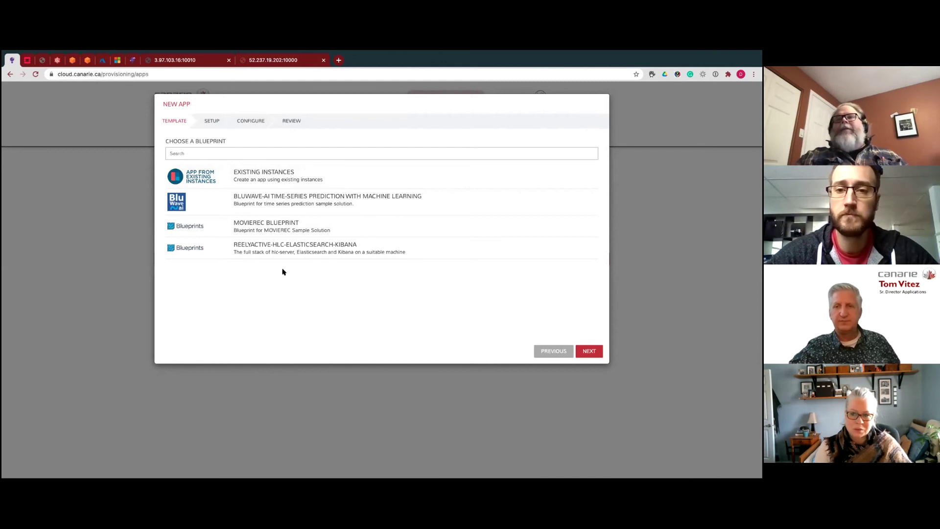
# - Base the new app on the BLUWAVE-AI blueprint and advance to Setup
pyautogui.click(592, 352)
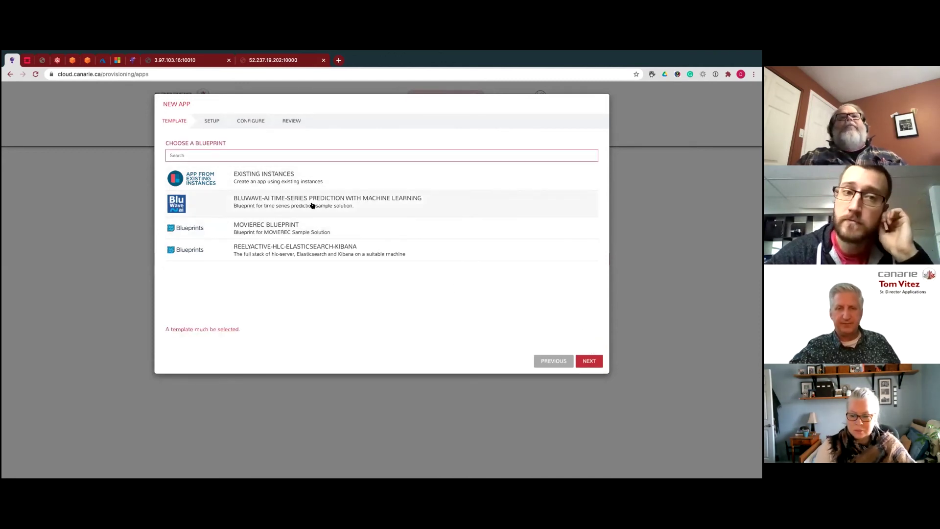
pyautogui.click(297, 205)
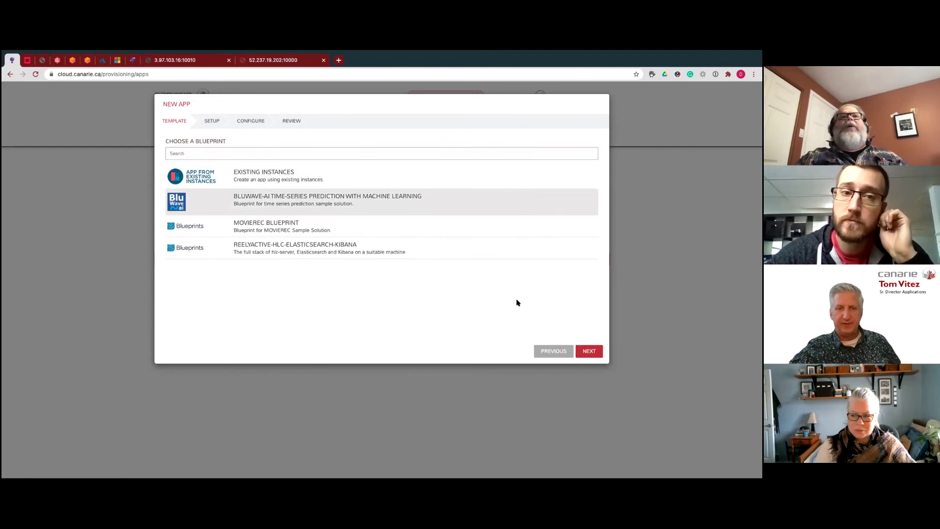
pyautogui.click(590, 351)
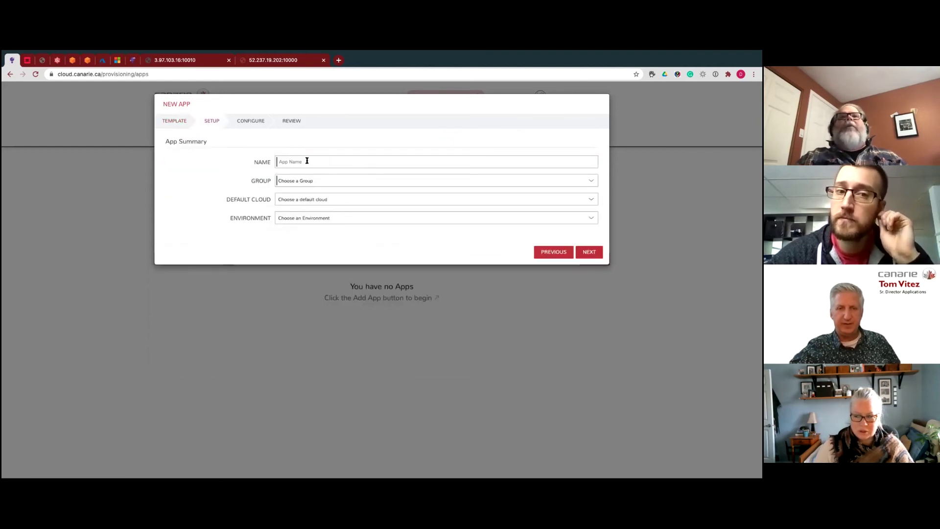
# - Name the app Testy-new1 with DAIR-ATIR GPUs as group and default cloud, then continue
pyautogui.click(306, 161)
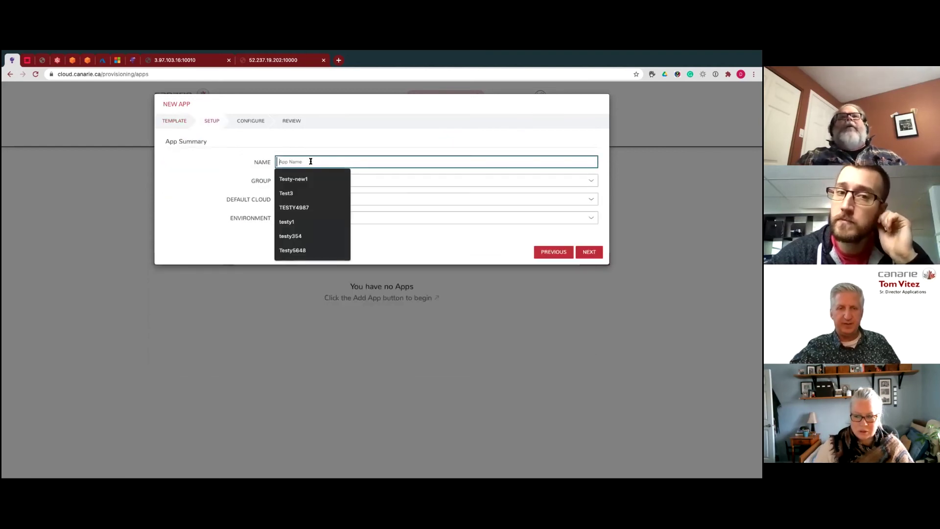
pyautogui.click(291, 180)
pyautogui.click(300, 183)
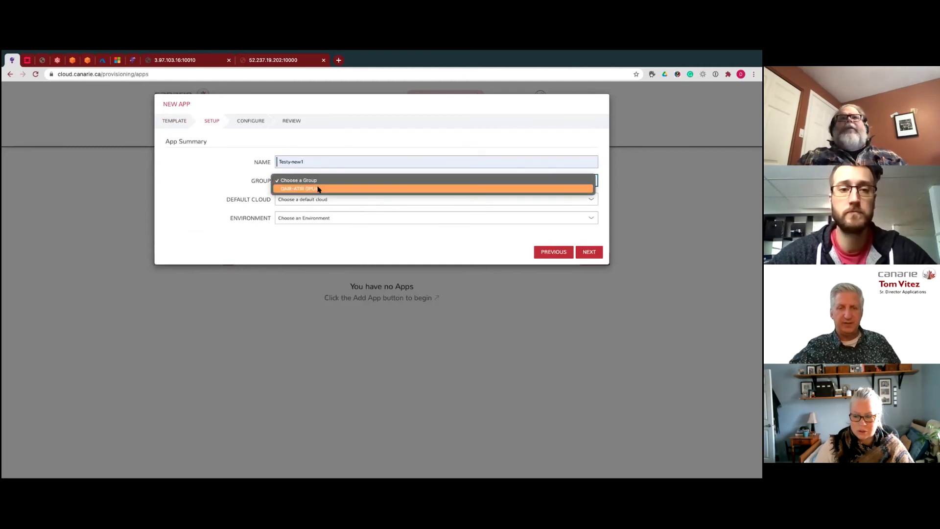
pyautogui.click(353, 189)
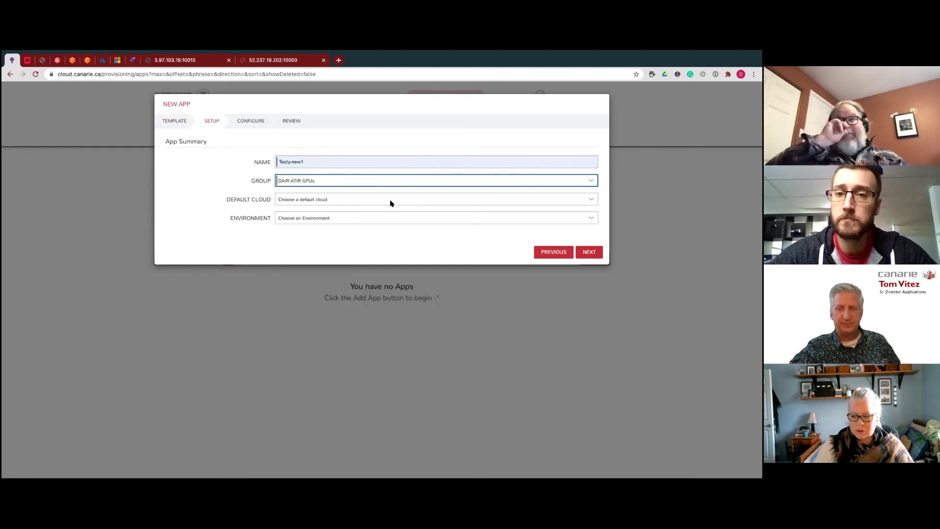
pyautogui.click(347, 200)
pyautogui.click(337, 208)
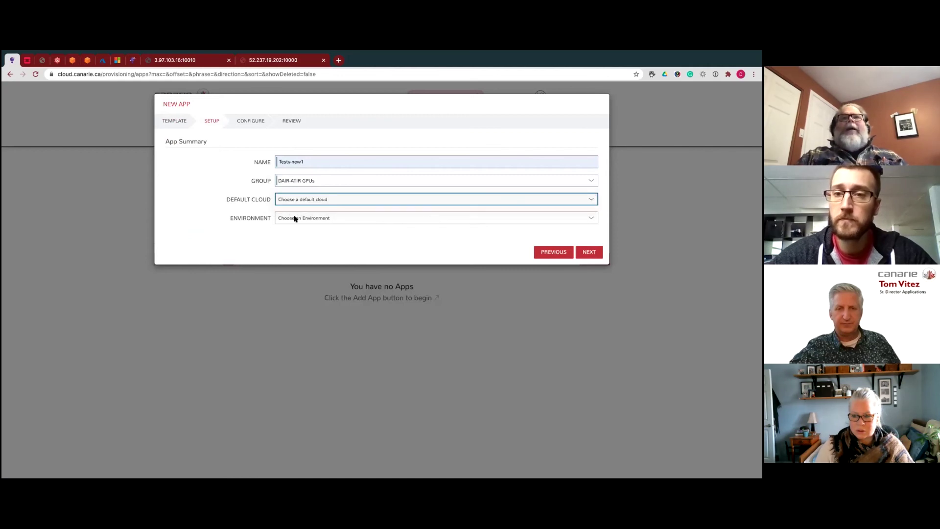
pyautogui.click(593, 254)
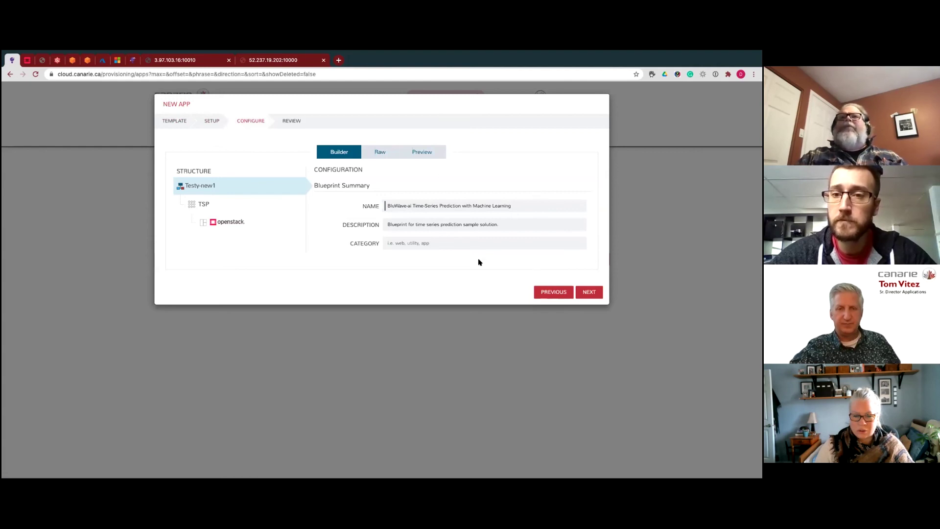
# - Give the TSP tier's openstack instance security group DAIR-Test-Tenant on the DAIR-ATIR GPUs cloud
pyautogui.click(205, 204)
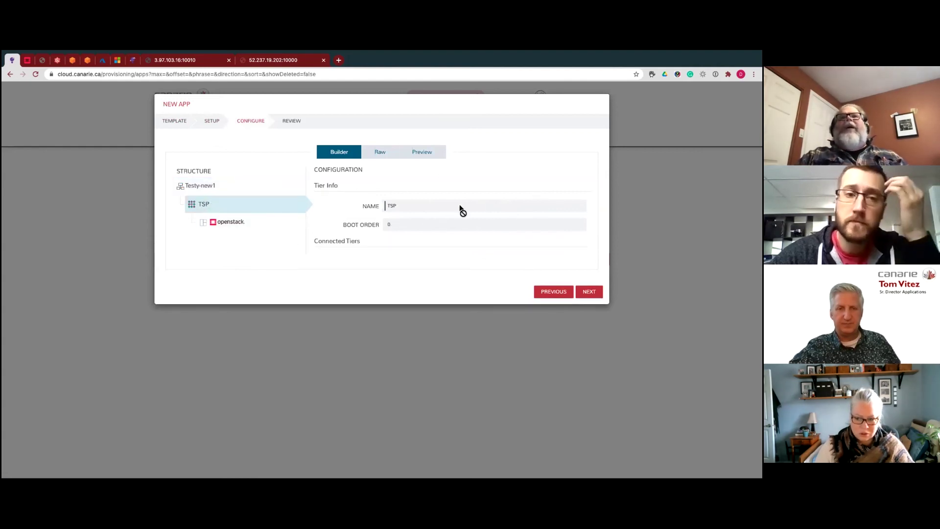
pyautogui.click(232, 222)
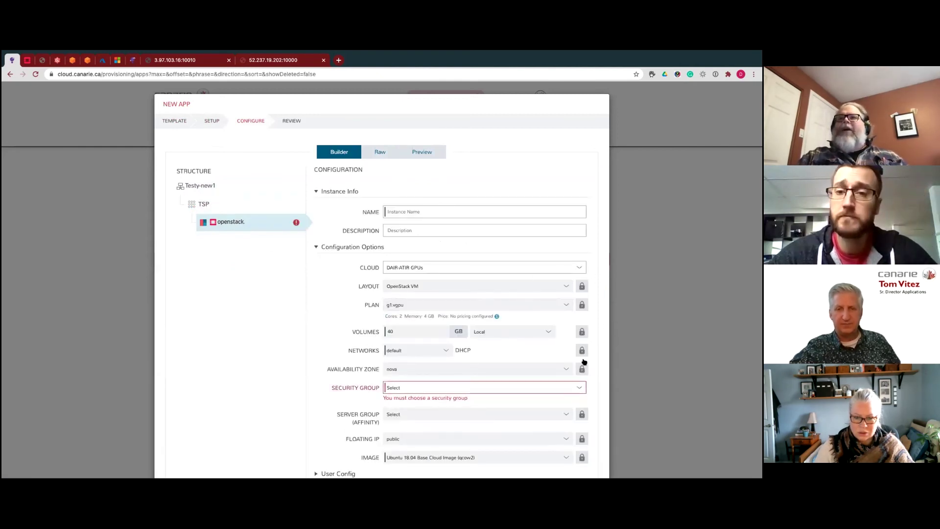
pyautogui.click(466, 390)
pyautogui.click(430, 395)
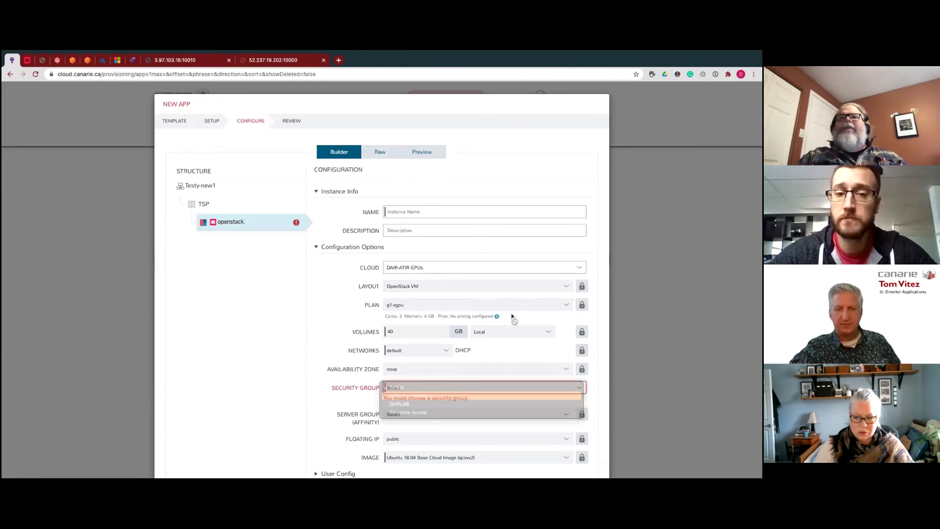
pyautogui.click(434, 267)
pyautogui.click(591, 240)
# - Check the Automation settings, review the app, then close the wizard without creating it
pyautogui.scroll(-5, 600, 298)
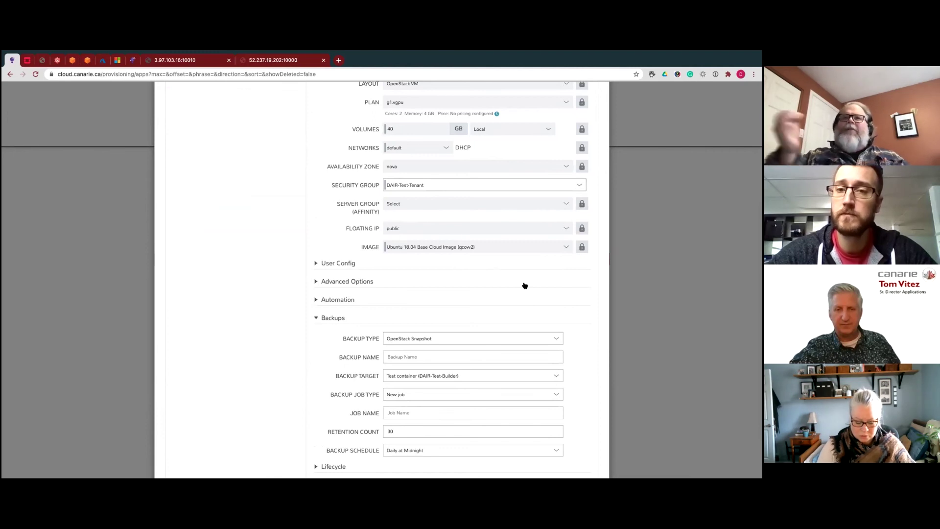
pyautogui.click(317, 300)
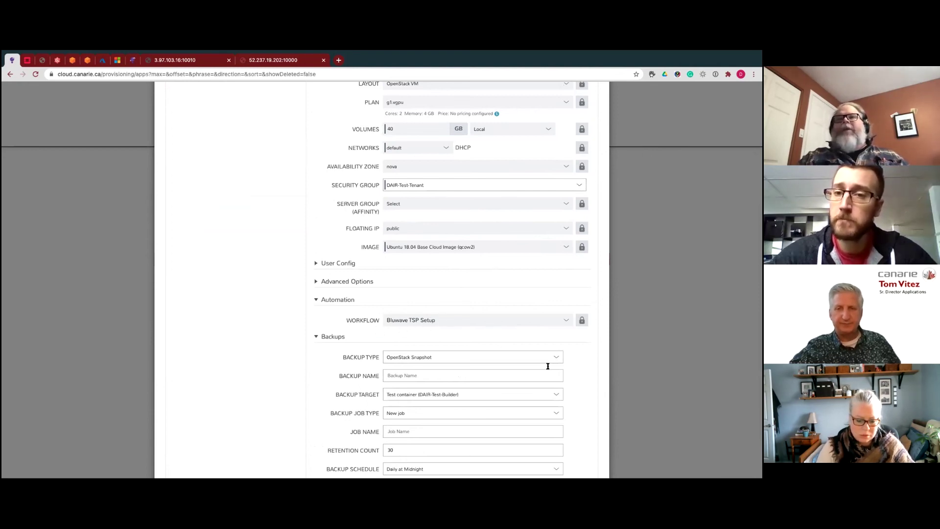
pyautogui.scroll(-3, 550, 373)
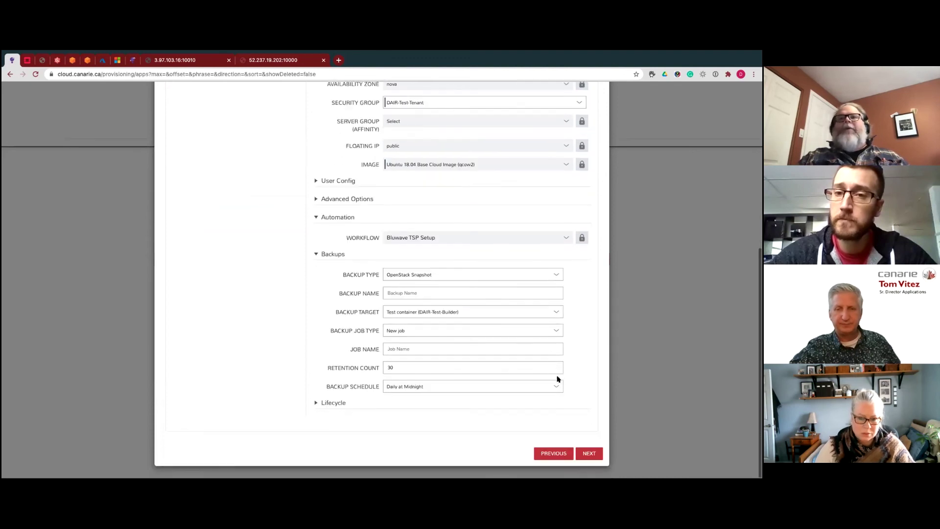
pyautogui.click(590, 454)
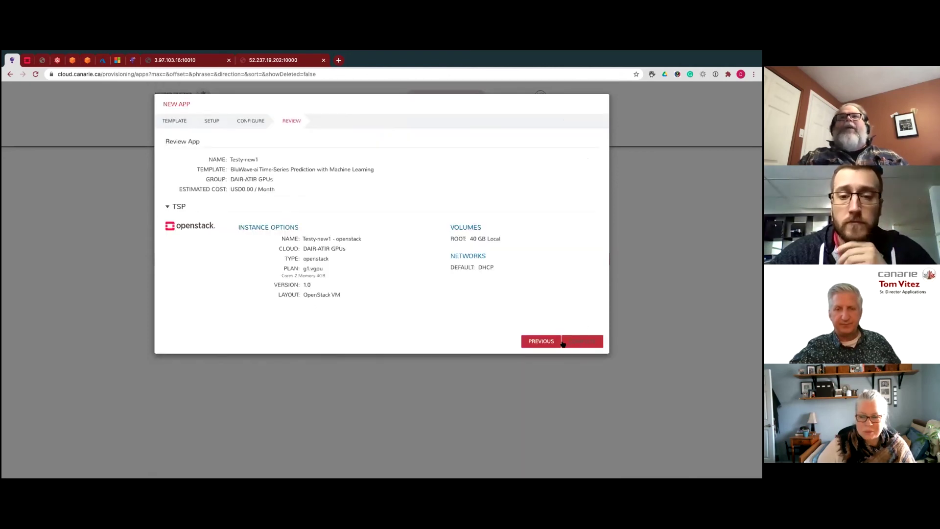
pyautogui.click(603, 102)
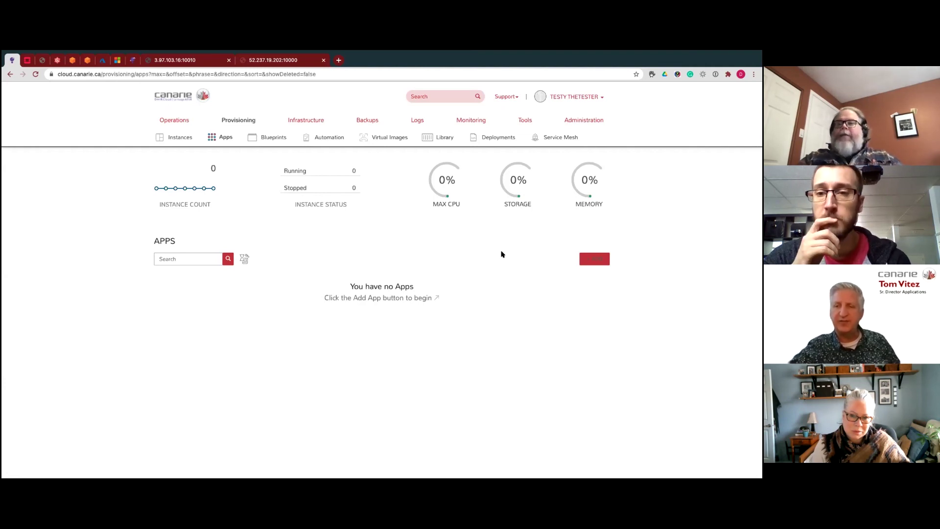
# - Create a new blueprint named test from Provisioning > Blueprints
pyautogui.moveTo(242, 120)
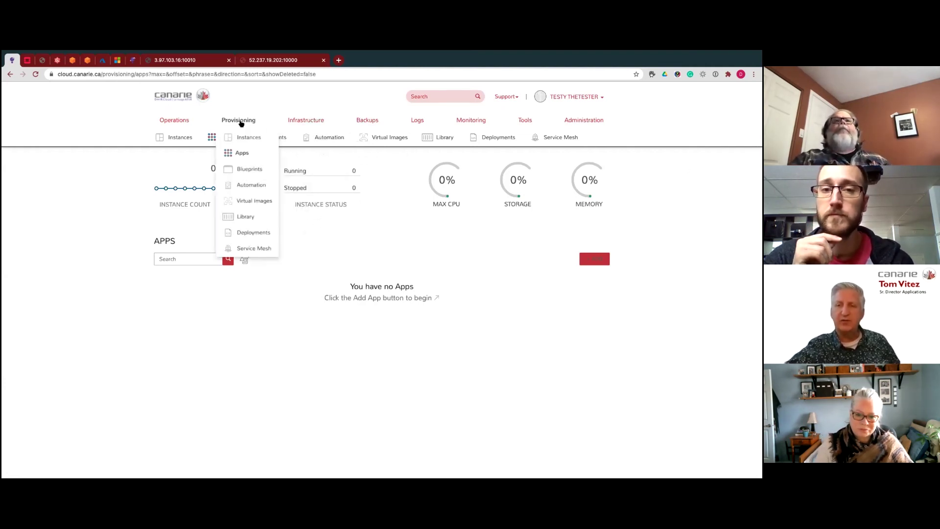
pyautogui.click(251, 169)
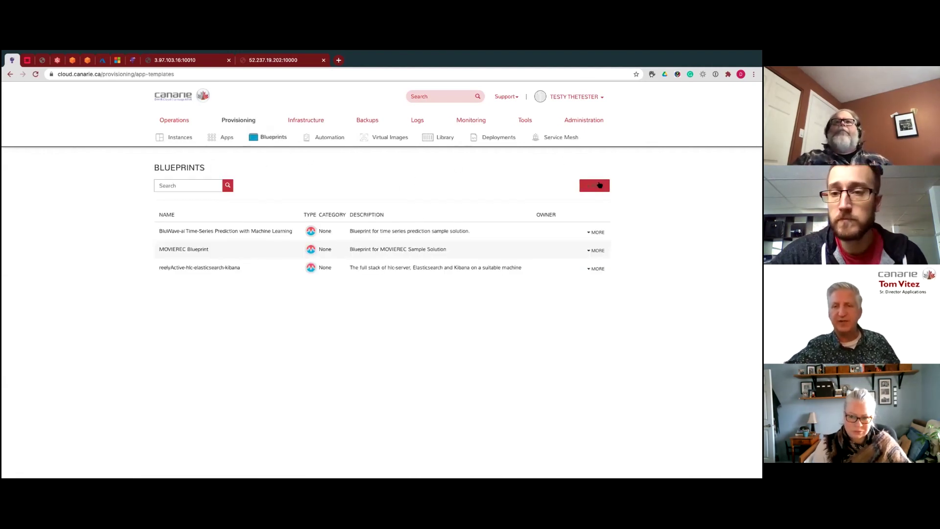
pyautogui.click(599, 185)
pyautogui.click(299, 160)
pyautogui.write('test')
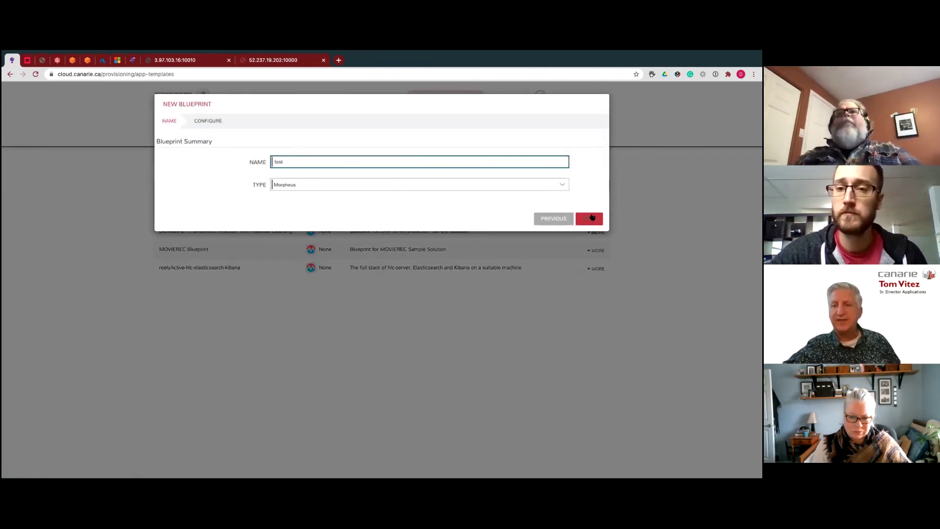
pyautogui.click(589, 218)
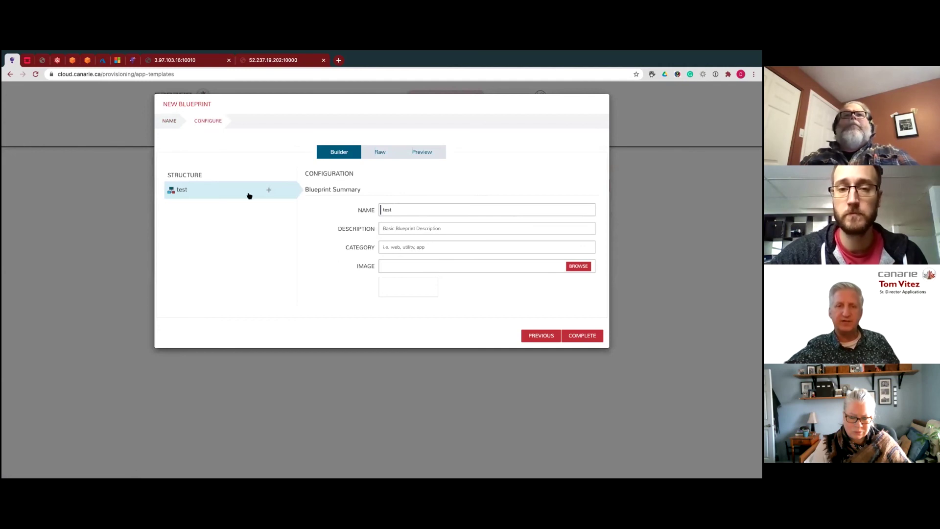
# - Add an App tier holding an Ubuntu instance and show the Raw YAML
pyautogui.click(268, 190)
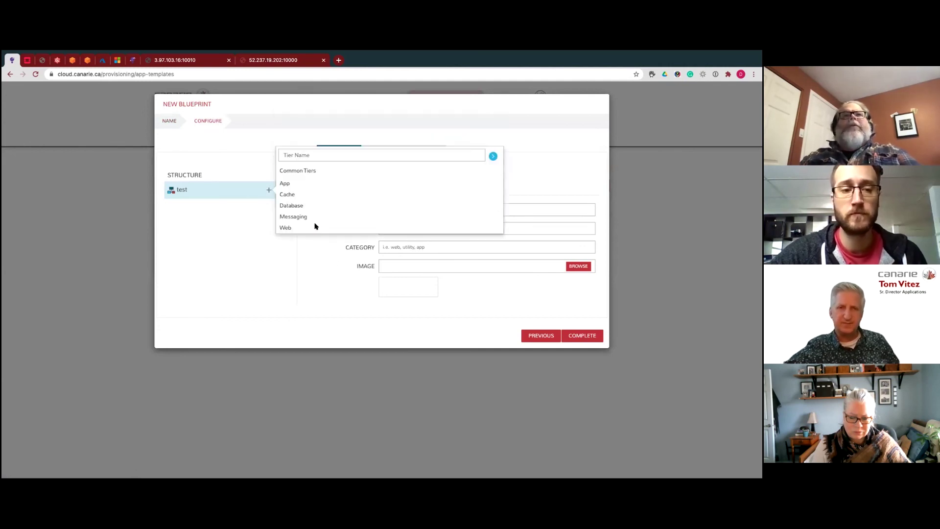
pyautogui.click(288, 184)
pyautogui.click(272, 208)
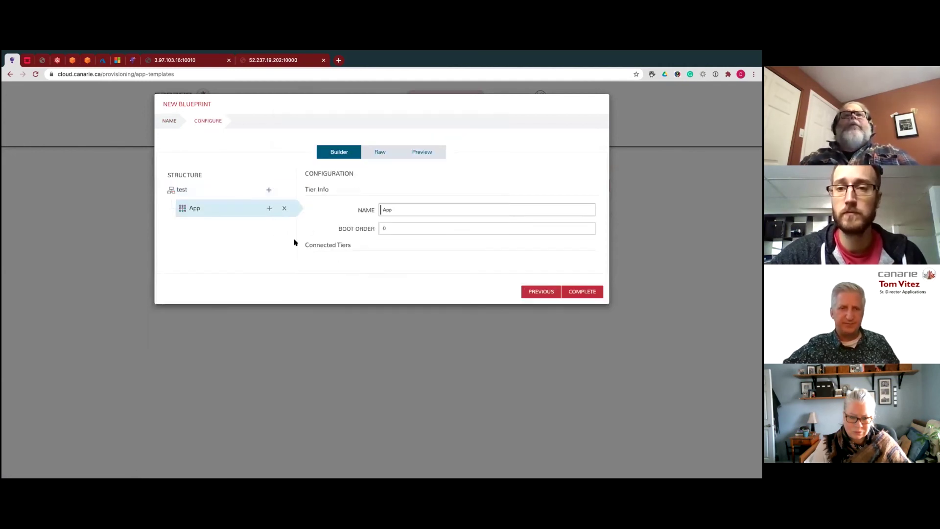
pyautogui.click(269, 209)
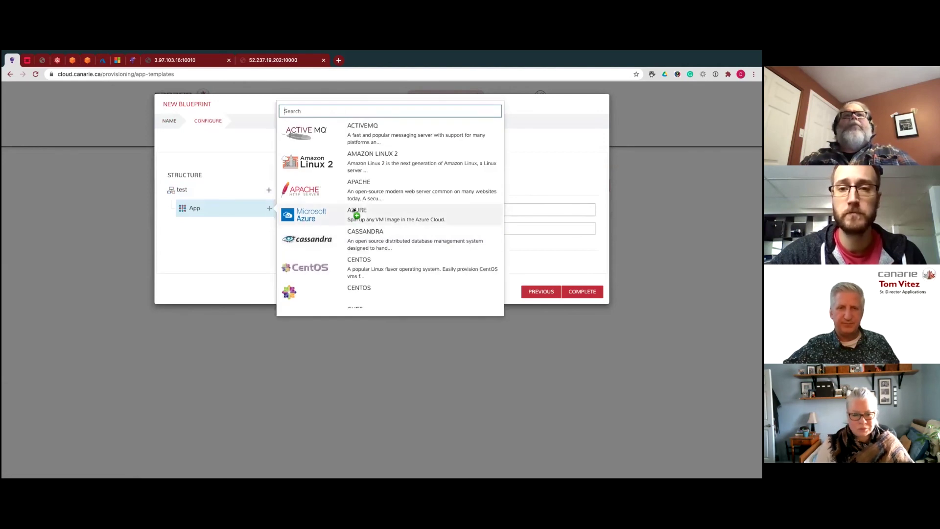
pyautogui.write('ubun')
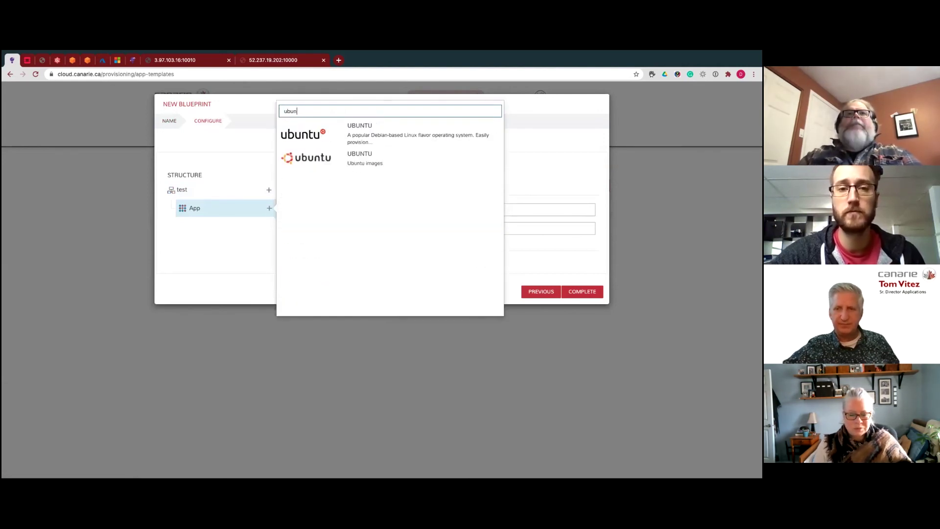
pyautogui.click(337, 135)
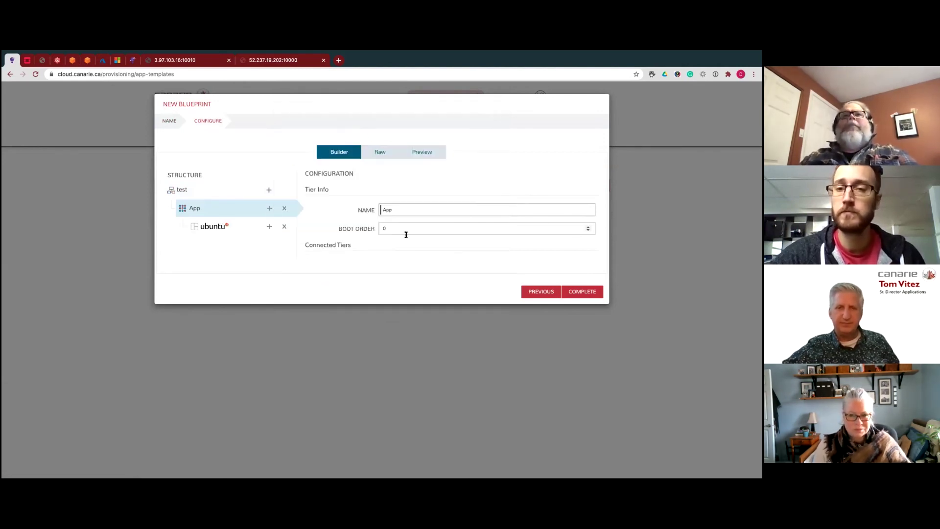
pyautogui.click(381, 149)
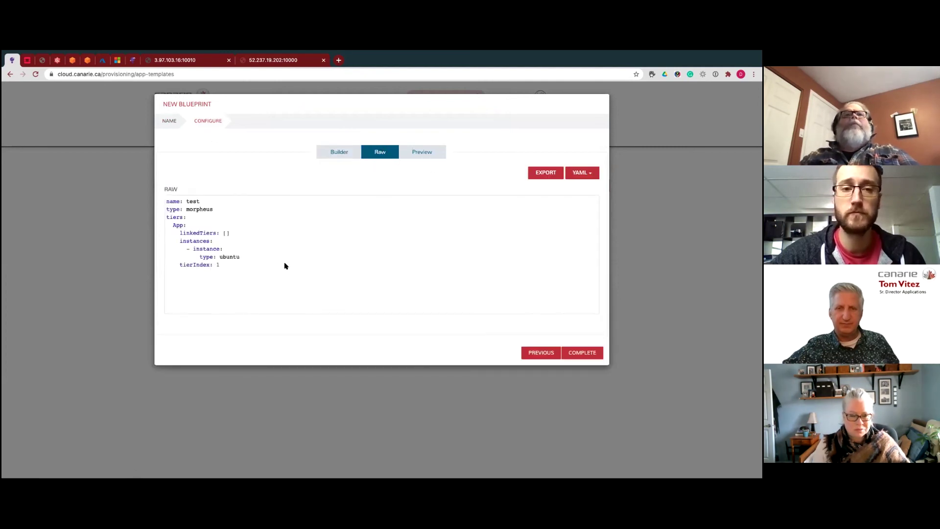
# - Export the test blueprint's YAML and open the downloaded test-config.yaml
pyautogui.moveTo(224, 270); pyautogui.dragTo(157, 199)
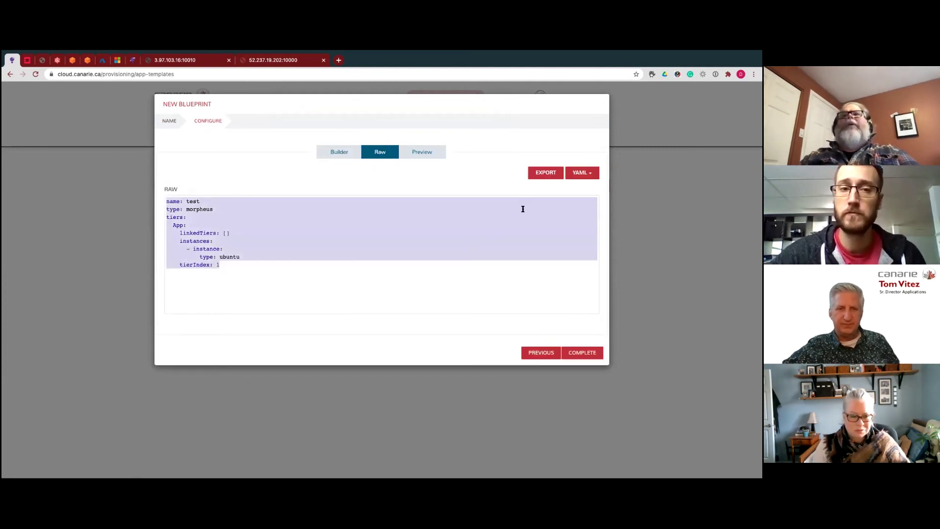
pyautogui.click(550, 172)
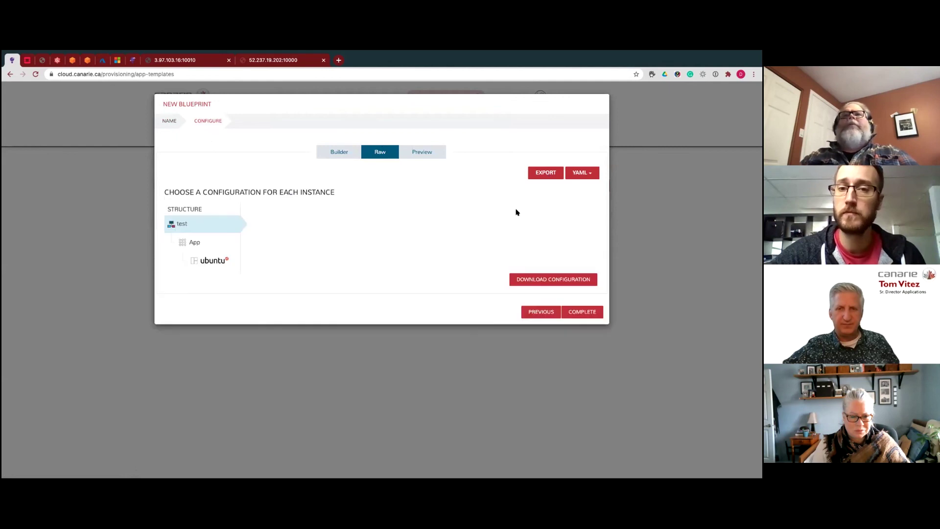
pyautogui.click(522, 280)
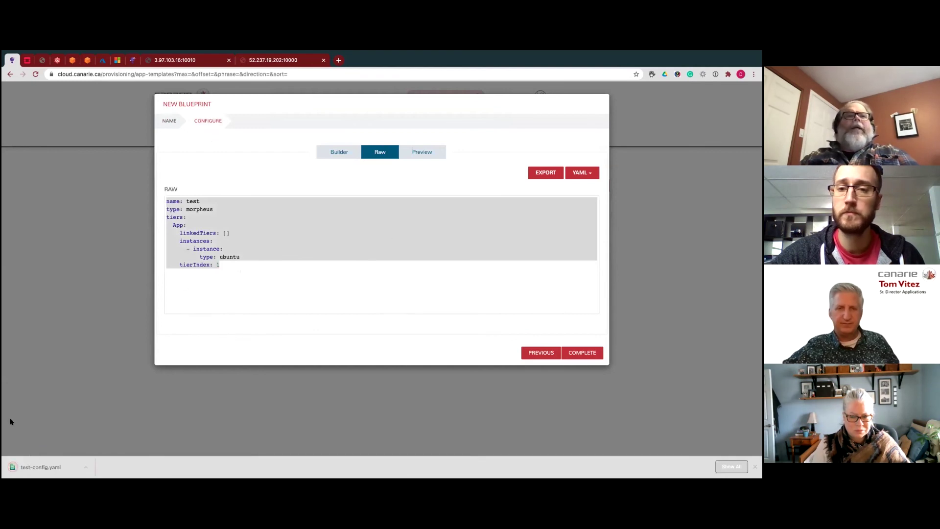
pyautogui.click(48, 467)
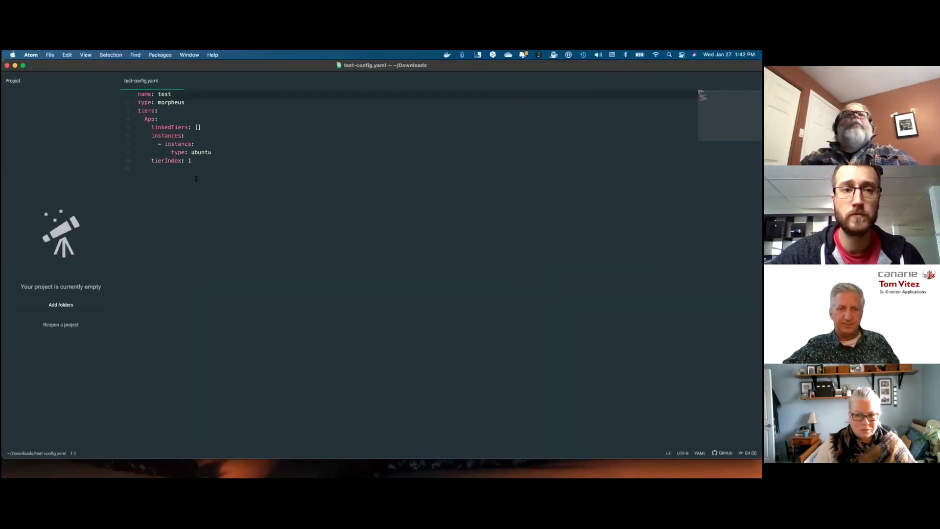
# - Review test-config.yaml in Atom, then hide the editor panels and the Atom window
pyautogui.click(307, 162)
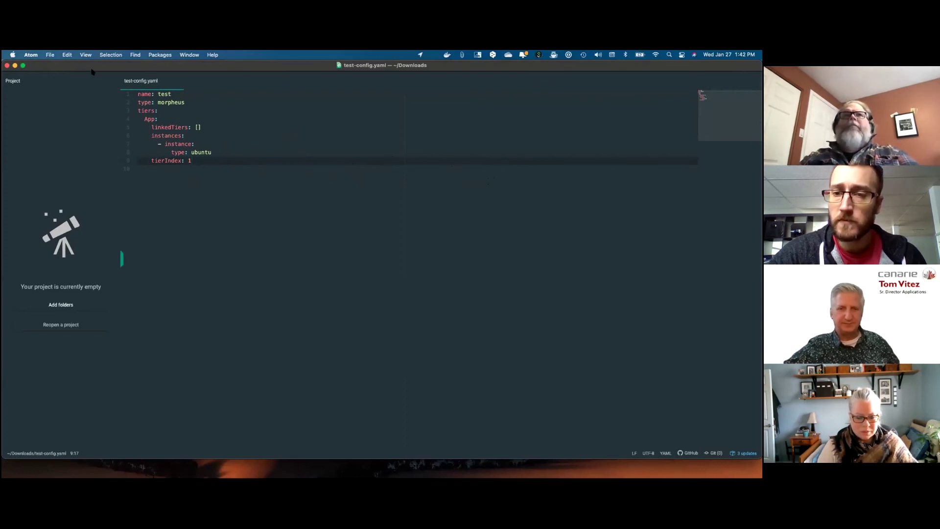
pyautogui.press('ctrl+super+z')
pyautogui.press('super+shift+w')
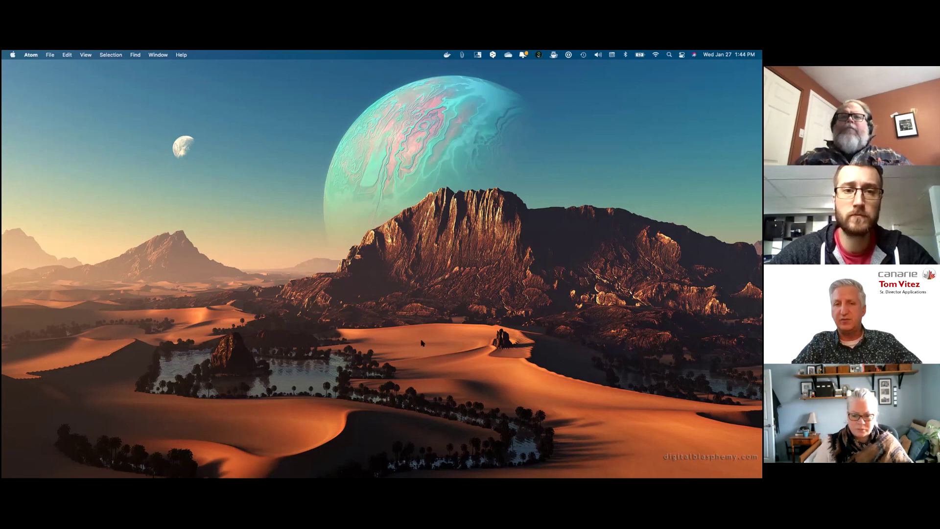
# - Return to the browser and discard the unsaved test blueprint
pyautogui.hotkey('ctrl', 'Right')
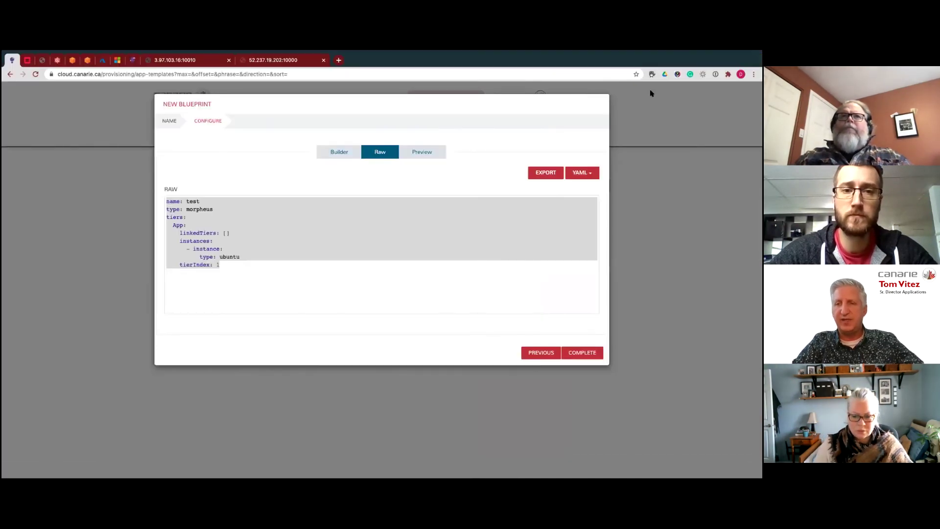
pyautogui.click(605, 97)
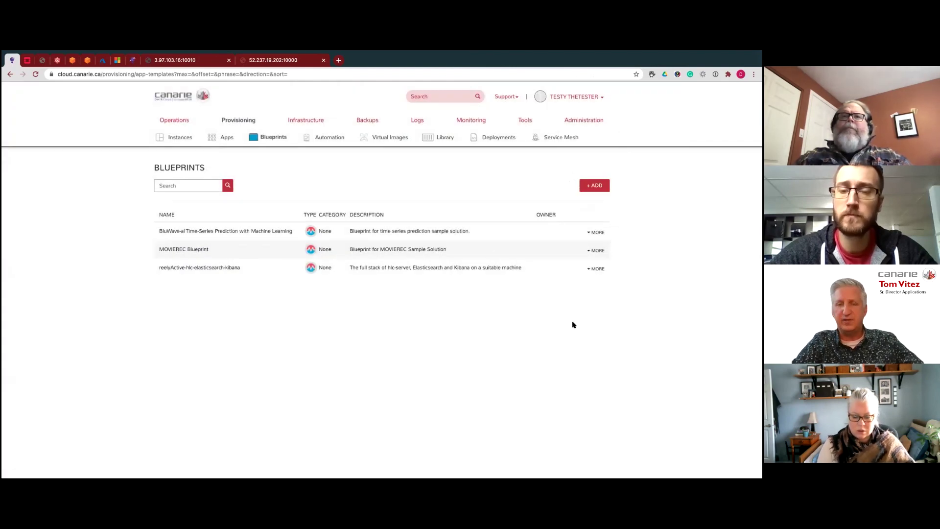